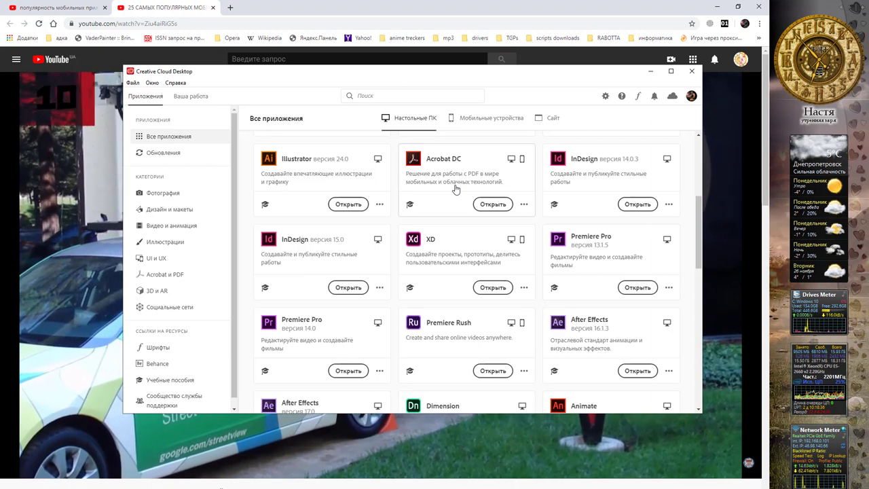
# Launch Adobe XD from Creative Cloud Desktop, minimize the other windows and enlarge the XD start window
pyautogui.scroll(-1, 460, 214)
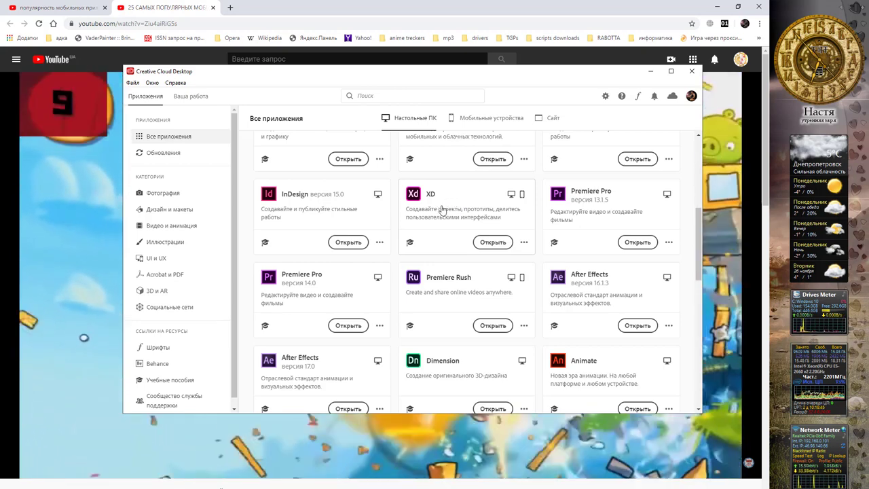
pyautogui.click(482, 242)
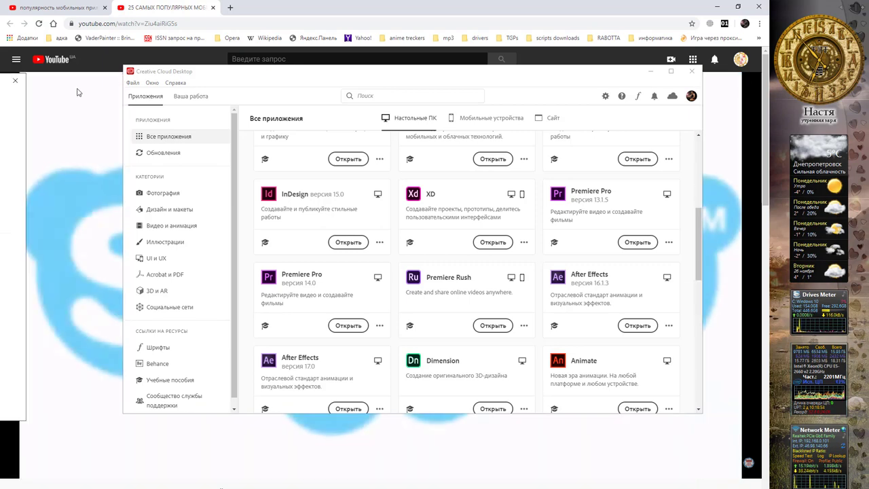
pyautogui.click(651, 71)
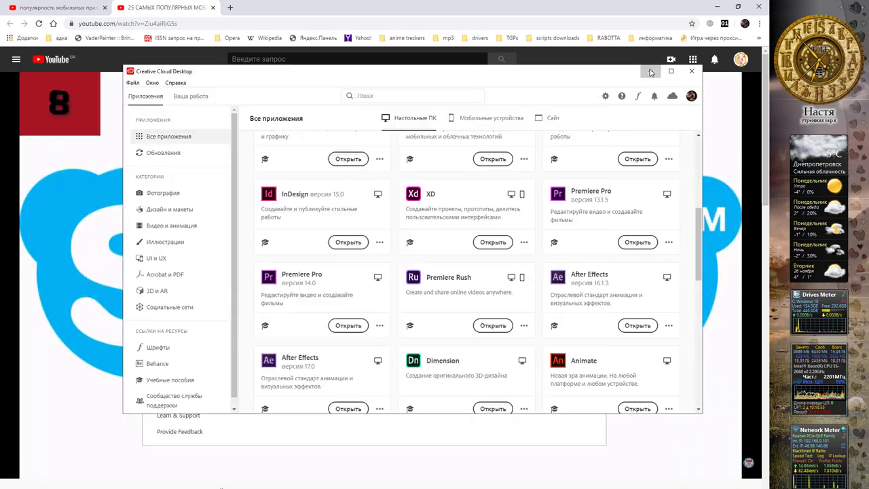
pyautogui.click(663, 147)
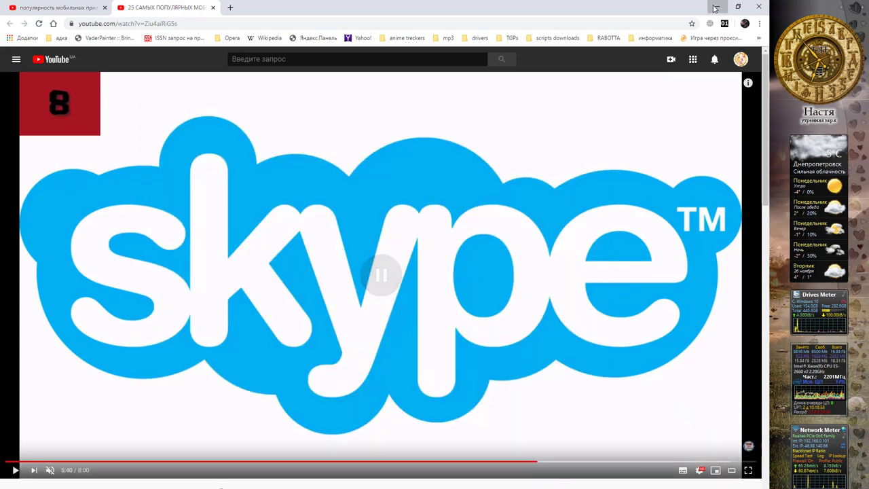
pyautogui.click(717, 6)
pyautogui.moveTo(445, 110); pyautogui.dragTo(304, 10)
pyautogui.moveTo(463, 347); pyautogui.dragTo(771, 488)
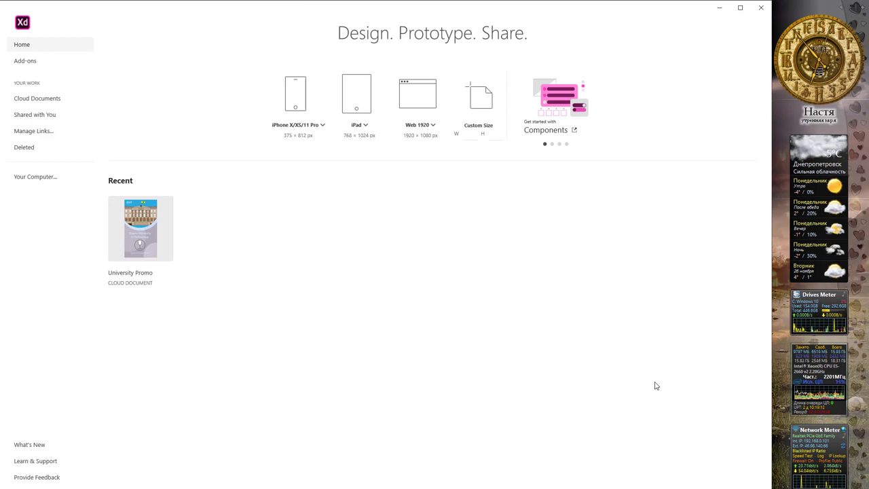
# Create a new document from the iPhone 6/7/8 Plus (414 × 736) artboard preset
pyautogui.click(312, 125)
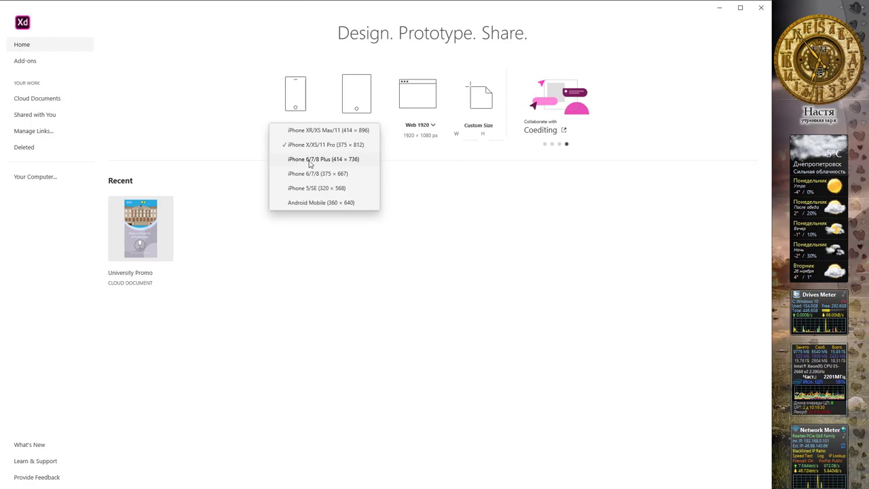
pyautogui.press('Escape')
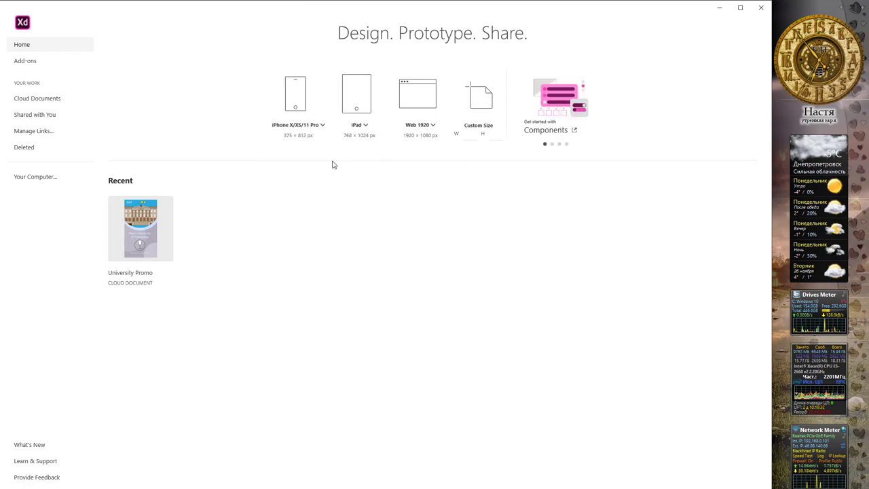
pyautogui.click(296, 97)
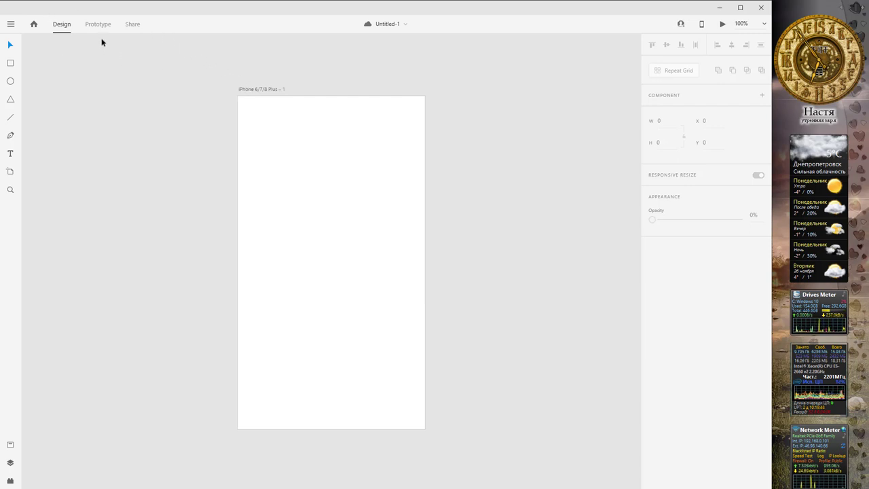
# Look over the file commands and the home screen, and return to the untitled document
pyautogui.click(10, 25)
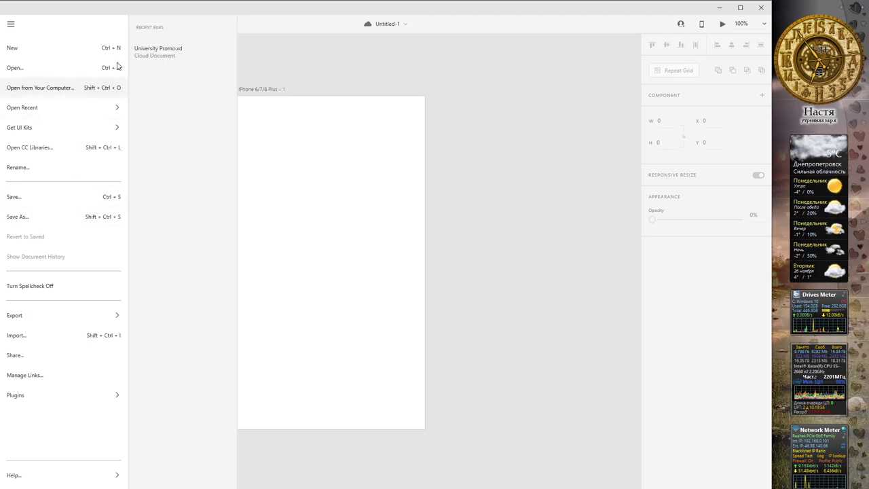
pyautogui.click(261, 13)
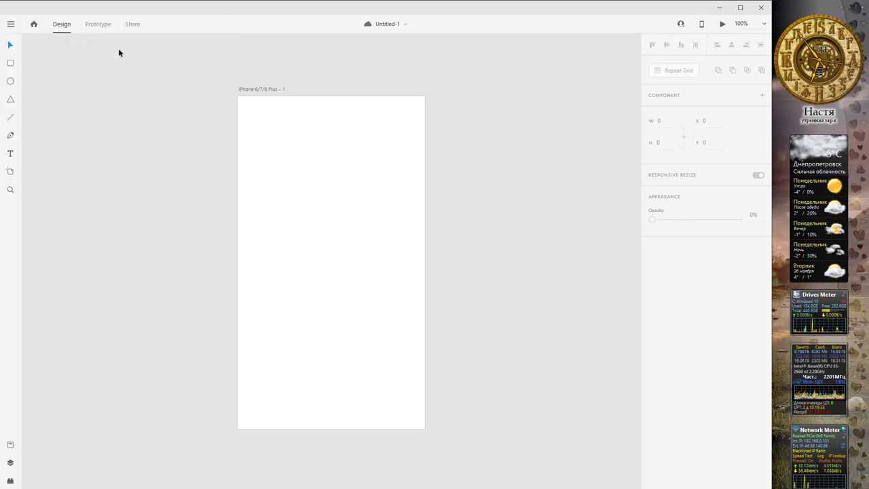
pyautogui.click(34, 26)
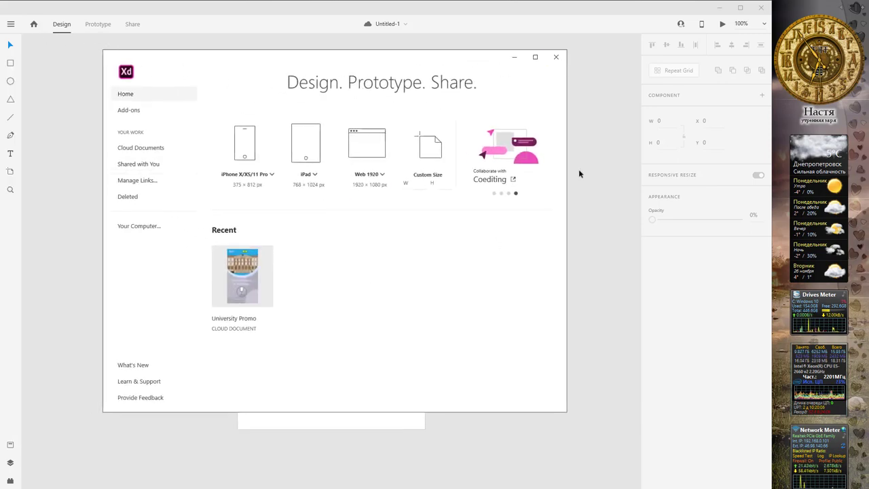
pyautogui.moveTo(435, 64); pyautogui.dragTo(422, 75)
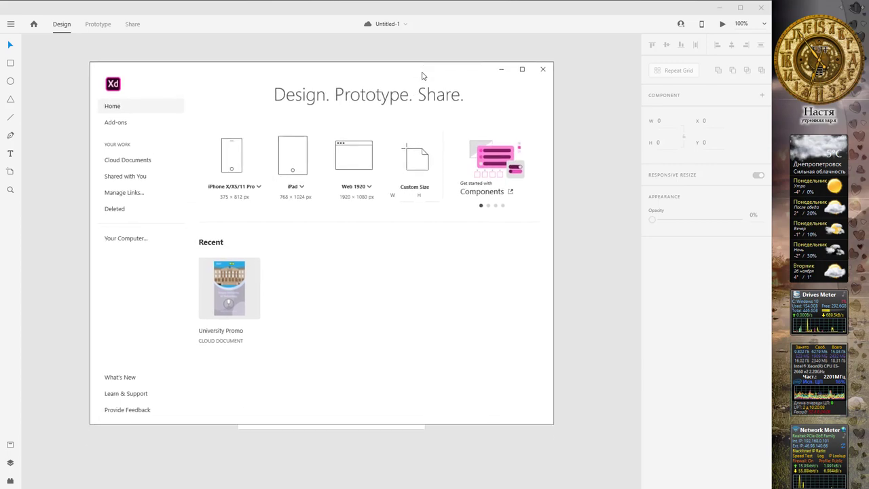
pyautogui.click(542, 68)
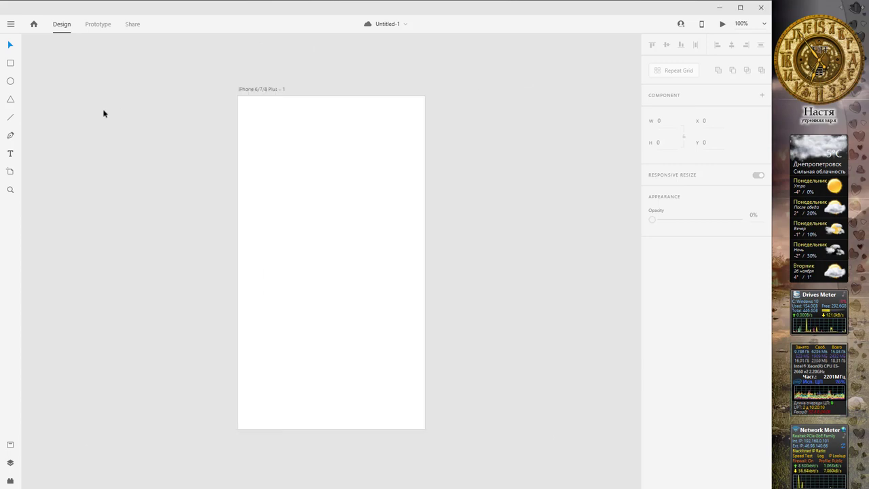
# Look through the Prototype and Share workspaces and return to the Design workspace
pyautogui.click(99, 30)
pyautogui.click(132, 27)
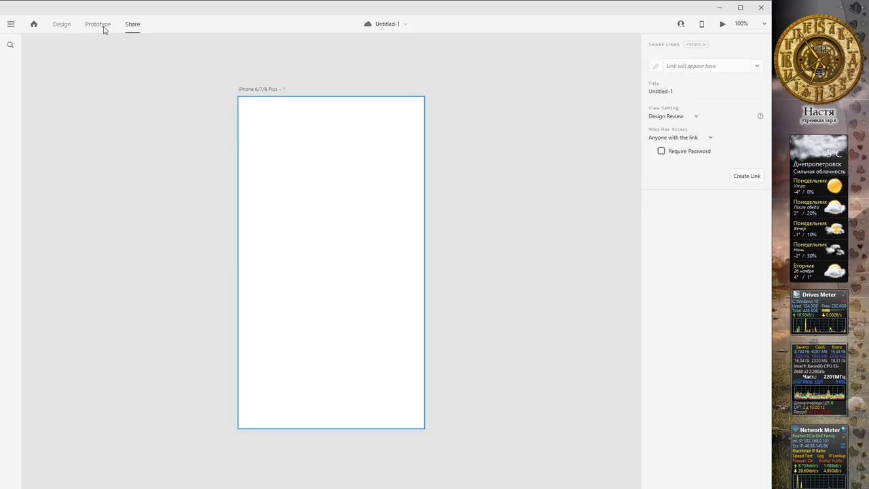
pyautogui.click(102, 29)
pyautogui.click(62, 30)
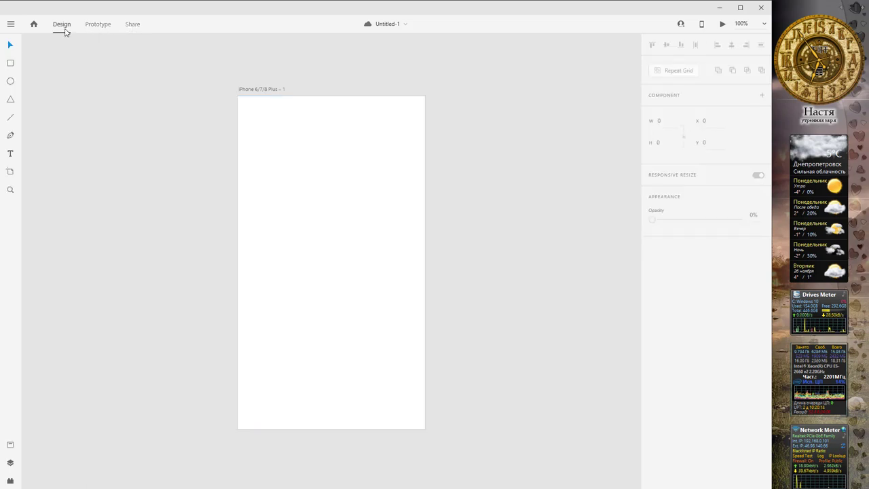
pyautogui.click(98, 30)
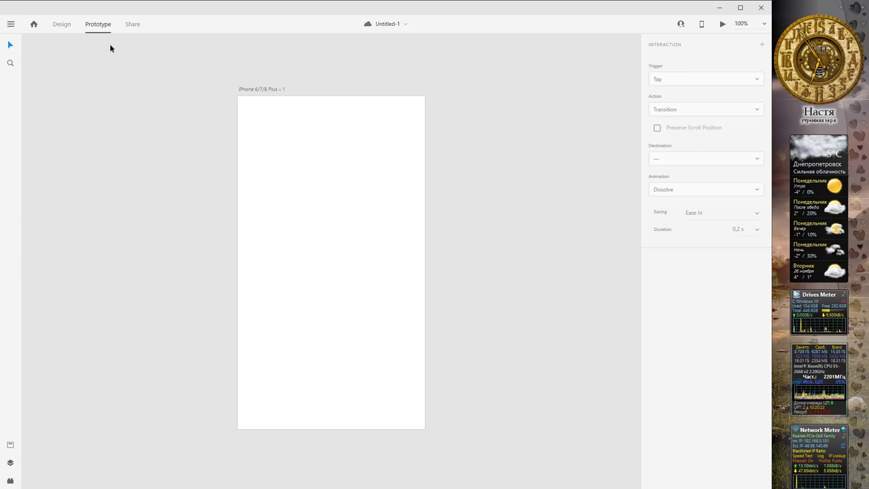
pyautogui.click(132, 24)
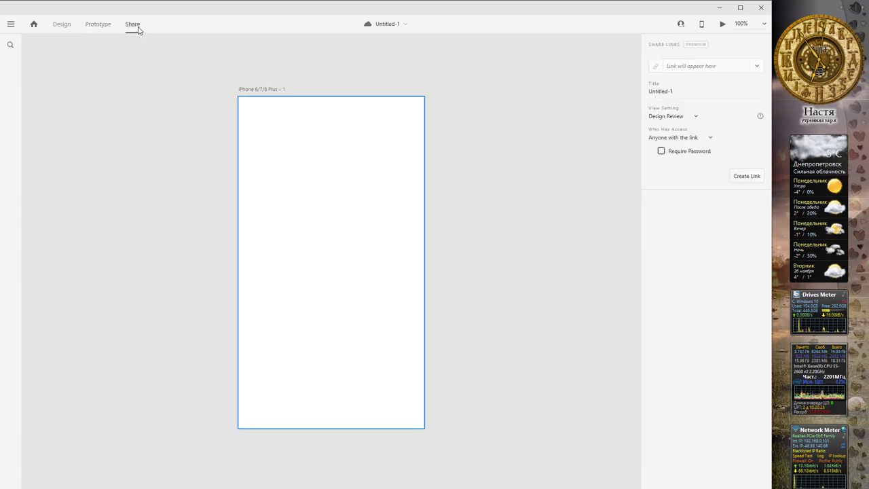
pyautogui.click(65, 27)
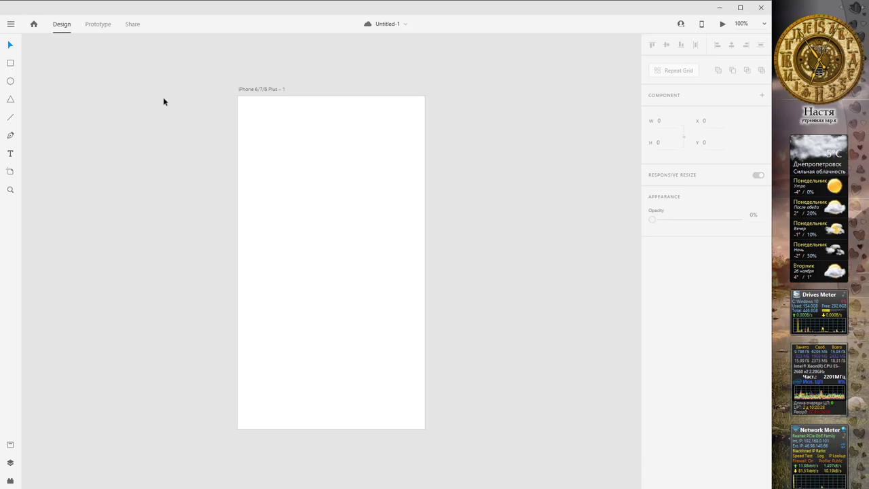
# Examine the document's assets, layers and plugins, and hide them again
pyautogui.click(11, 65)
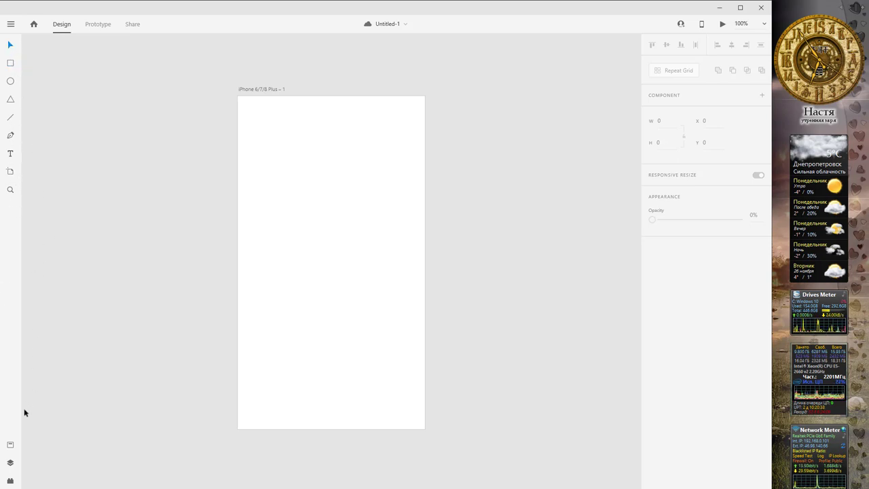
pyautogui.click(10, 447)
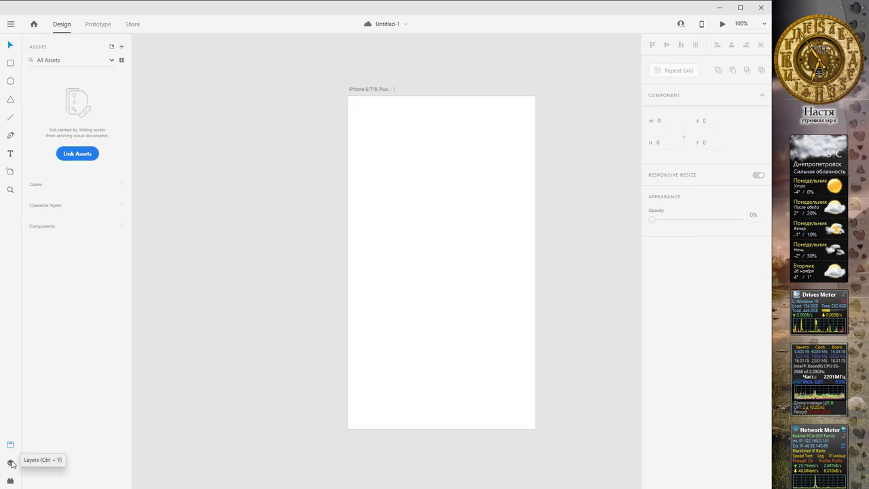
pyautogui.click(11, 464)
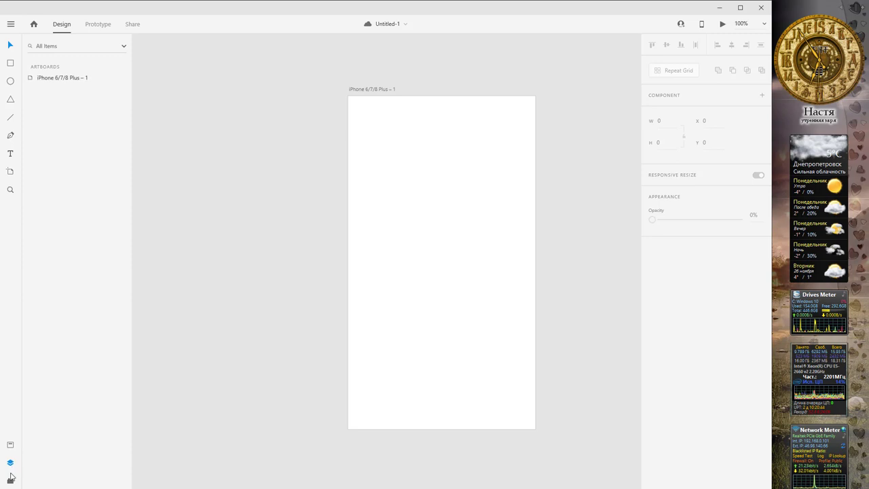
pyautogui.click(11, 479)
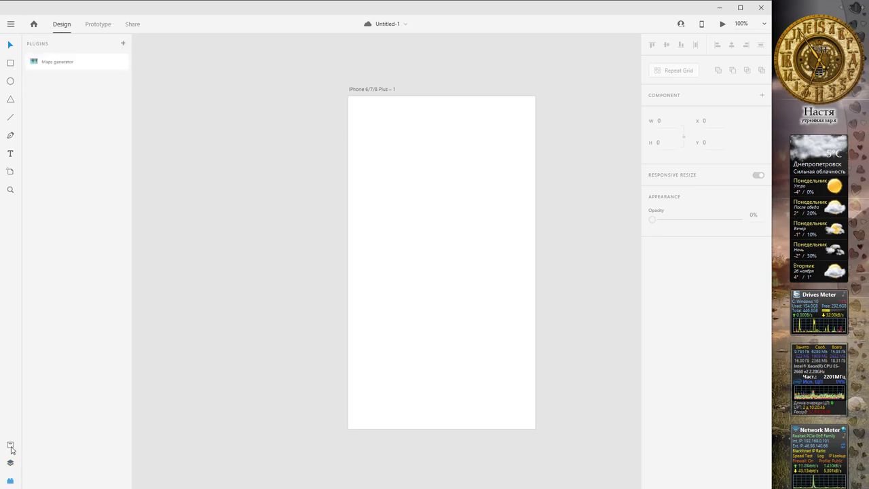
pyautogui.click(10, 446)
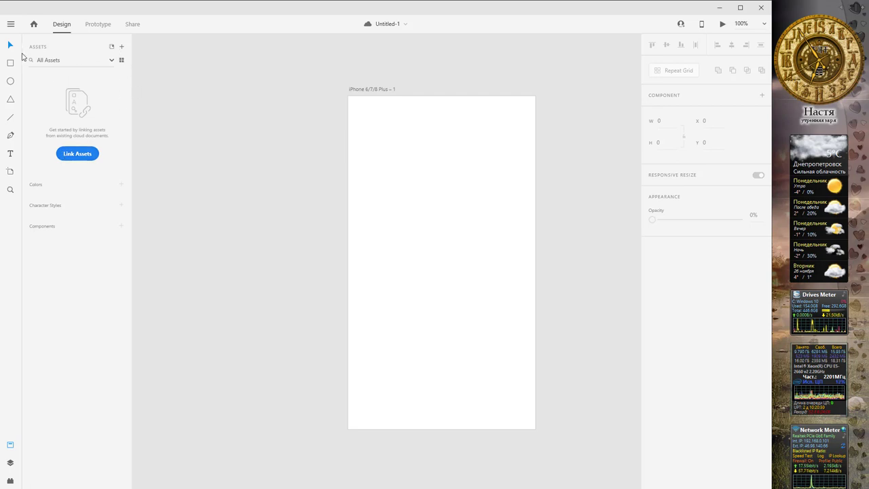
pyautogui.click(19, 443)
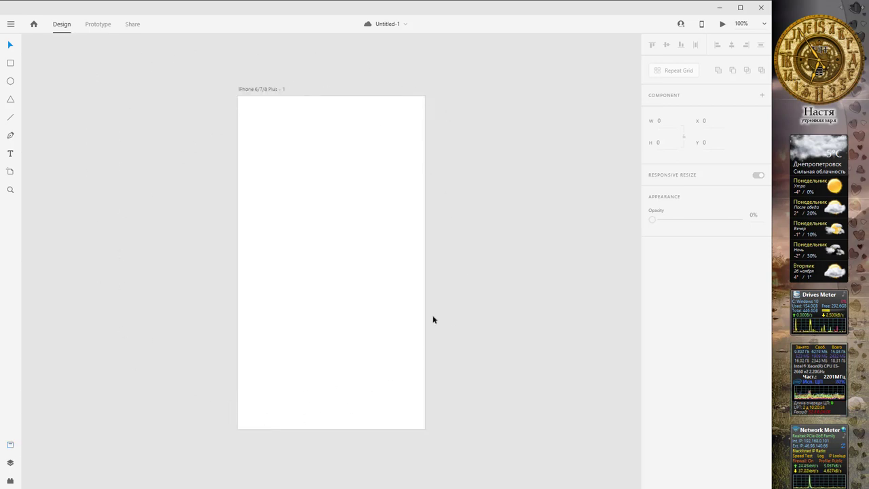
# Look over the available zoom levels without changing the 100% view
pyautogui.scroll(1, 347, 165)
pyautogui.scroll(-1, 347, 165)
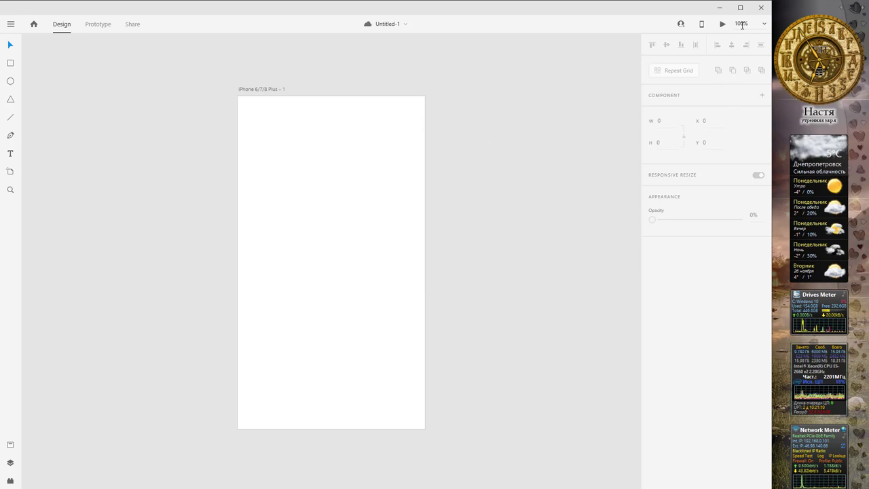
pyautogui.click(766, 25)
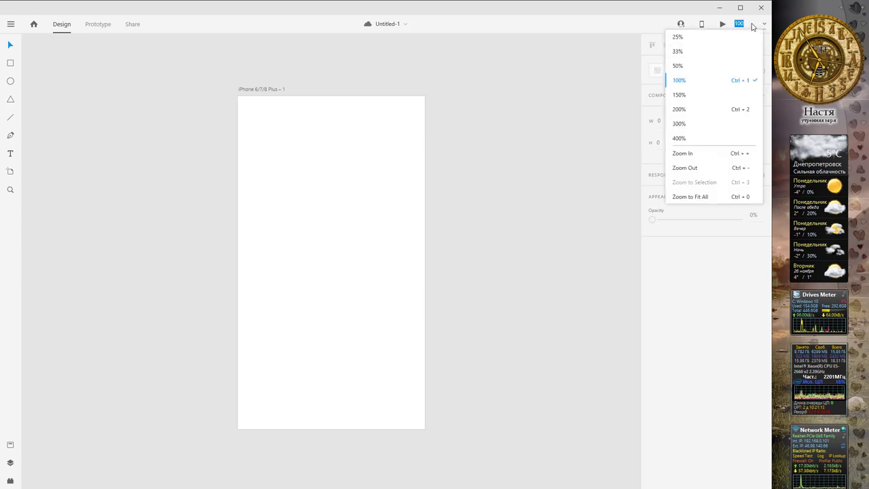
pyautogui.click(654, 29)
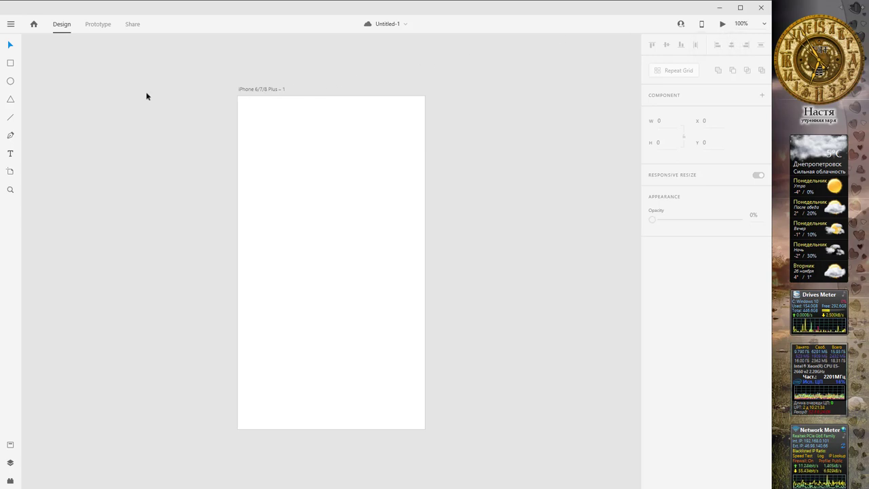
# Draw a circle about 527 × 527 over the upper part of the artboard, and undo the stray small ellipse
pyautogui.click(11, 82)
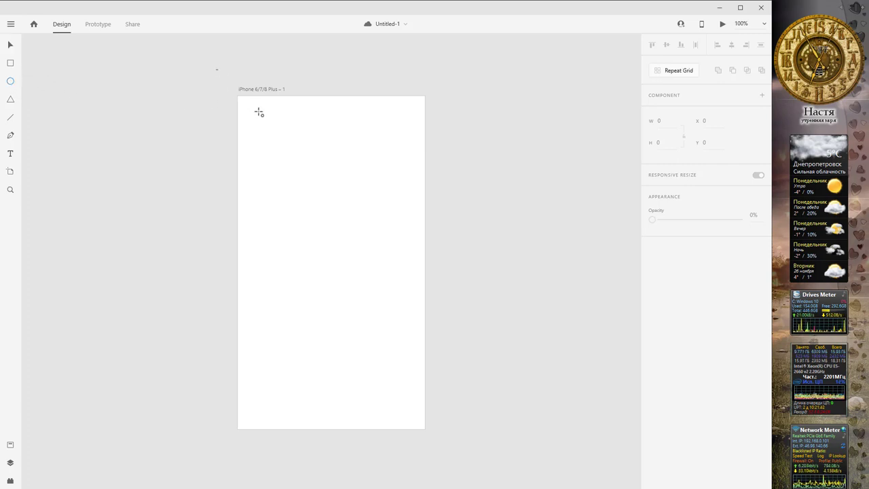
pyautogui.moveTo(216, 70); pyautogui.dragTo(529, 310)
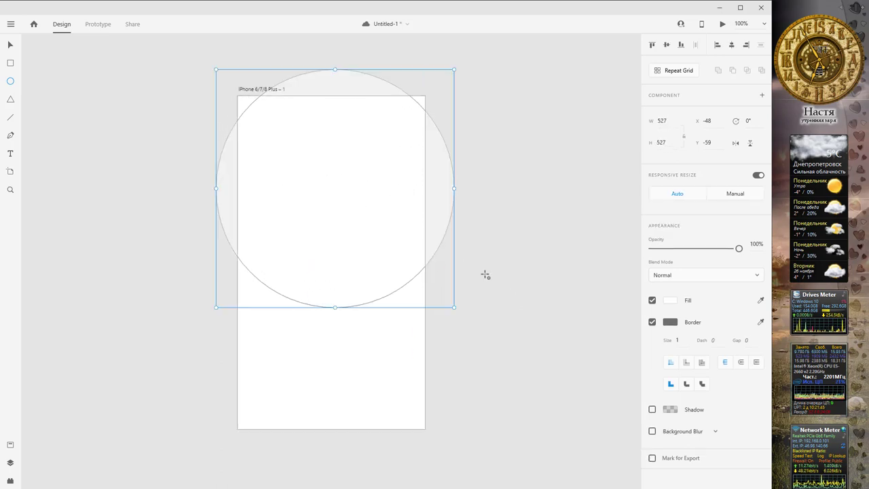
pyautogui.moveTo(361, 142); pyautogui.dragTo(357, 139)
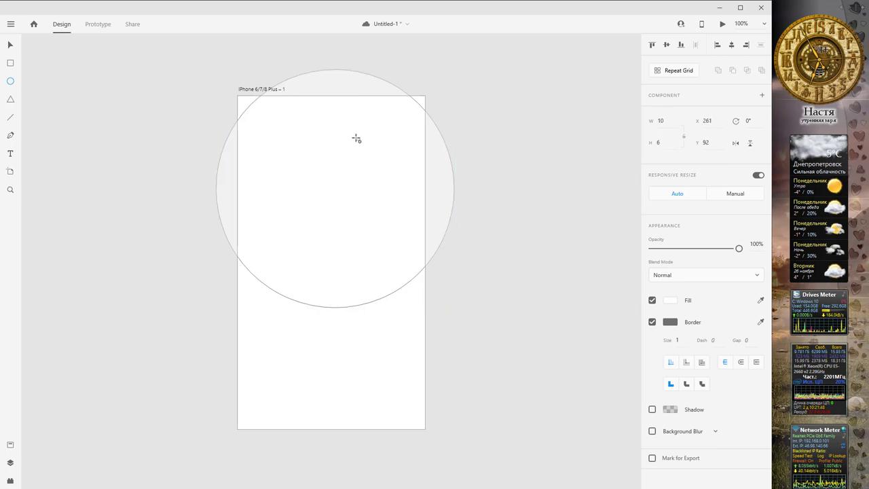
pyautogui.hotkey('ctrl', 'z')
pyautogui.press('v')
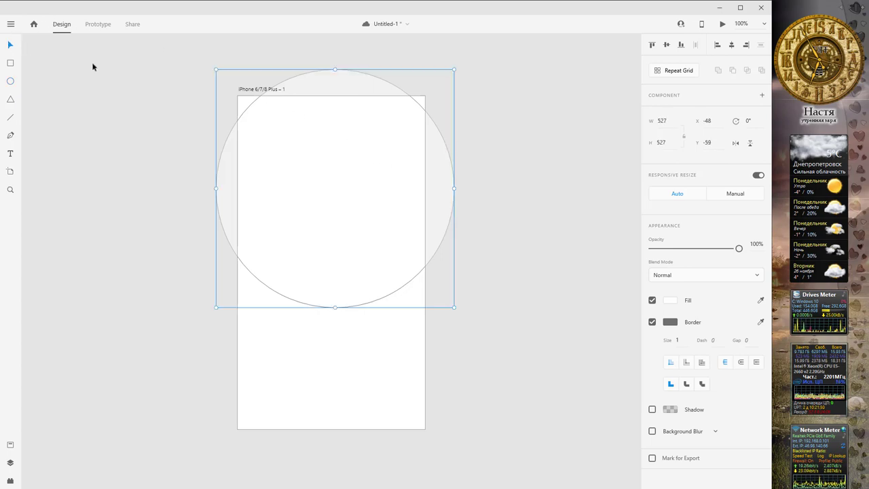
# Move the circle up and left to about X -113, Y -243 so it overhangs the artboard's top edge
pyautogui.moveTo(405, 112); pyautogui.dragTo(369, 113)
pyautogui.moveTo(496, 111); pyautogui.dragTo(483, 140)
pyautogui.moveTo(352, 139); pyautogui.dragTo(330, 124)
pyautogui.moveTo(449, 120); pyautogui.dragTo(483, 224)
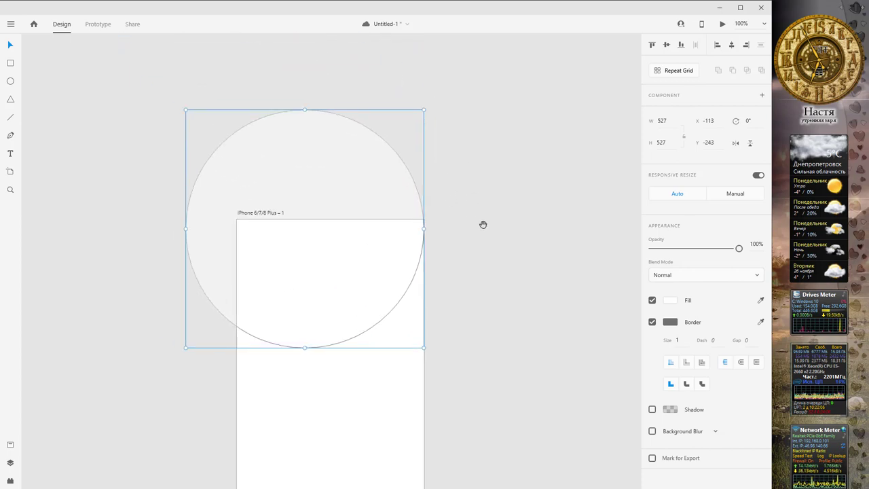
pyautogui.moveTo(103, 241); pyautogui.dragTo(194, 201)
pyautogui.moveTo(556, 215); pyautogui.dragTo(468, 202)
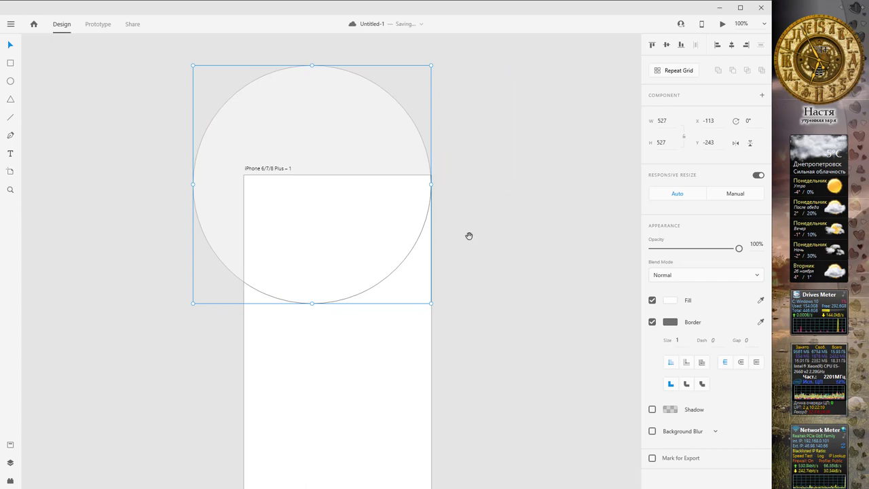
pyautogui.scroll(-2, 502, 190)
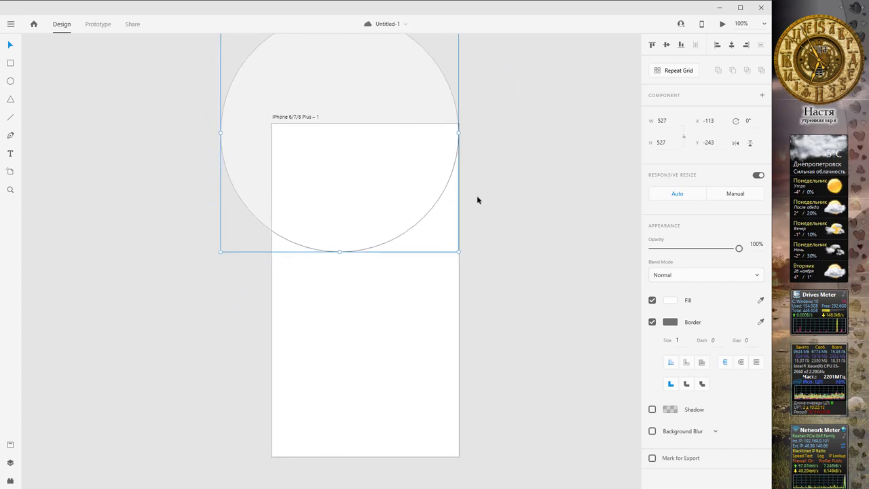
pyautogui.scroll(1, 476, 198)
pyautogui.scroll(1, 473, 203)
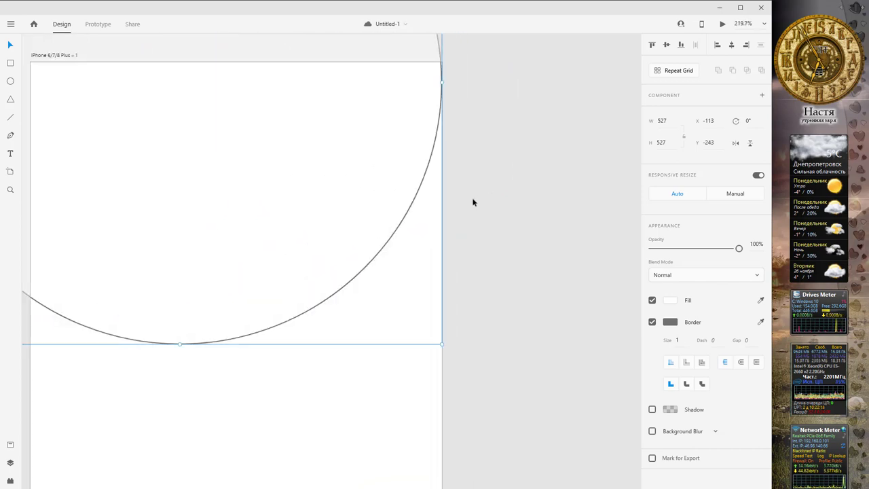
pyautogui.scroll(-3, 474, 201)
pyautogui.scroll(2, 472, 197)
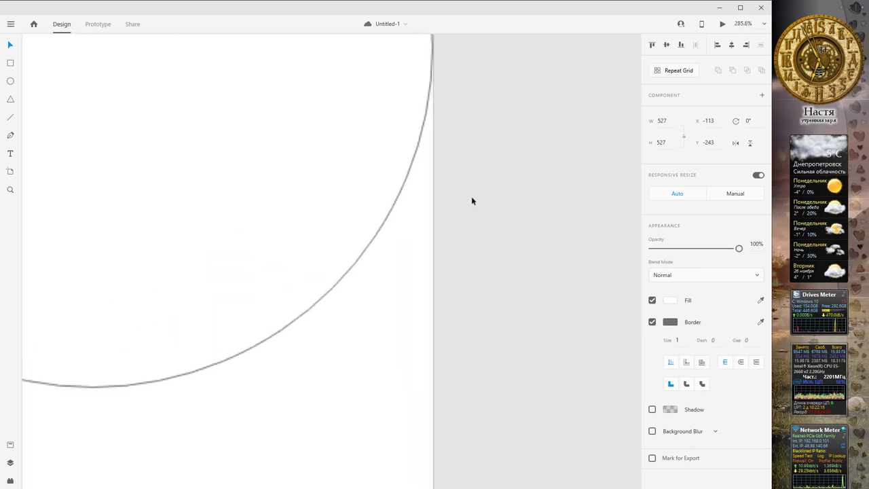
pyautogui.scroll(-2, 472, 198)
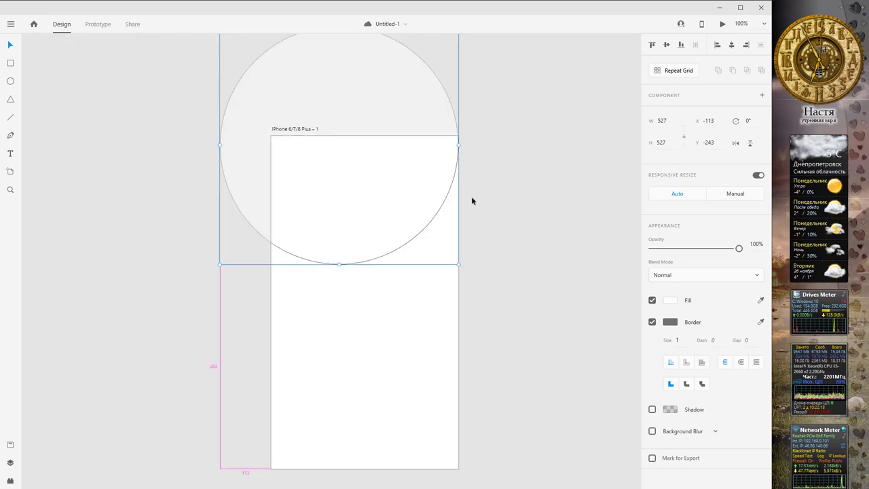
pyautogui.moveTo(474, 194); pyautogui.dragTo(448, 147)
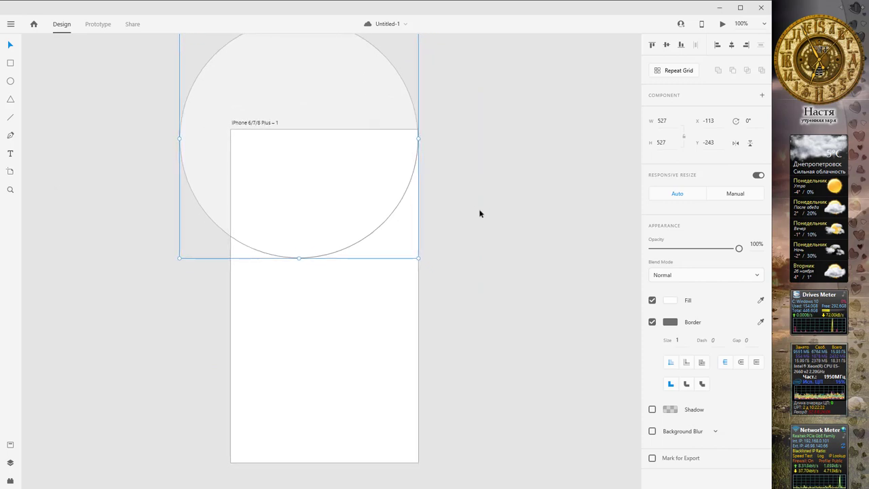
pyautogui.moveTo(452, 128)
pyautogui.mouseDown()
pyautogui.moveTo(454, 140)
pyautogui.moveTo(455, 123)
pyautogui.mouseUp()
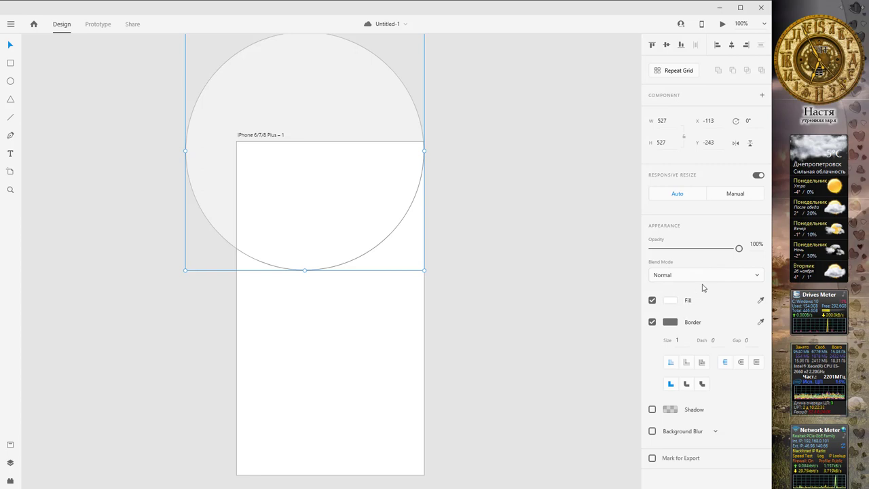
# Try a dark red fill (#6A2626) on the circle, and return the fill to white #FFFFFF
pyautogui.click(670, 301)
pyautogui.moveTo(601, 264); pyautogui.dragTo(585, 292)
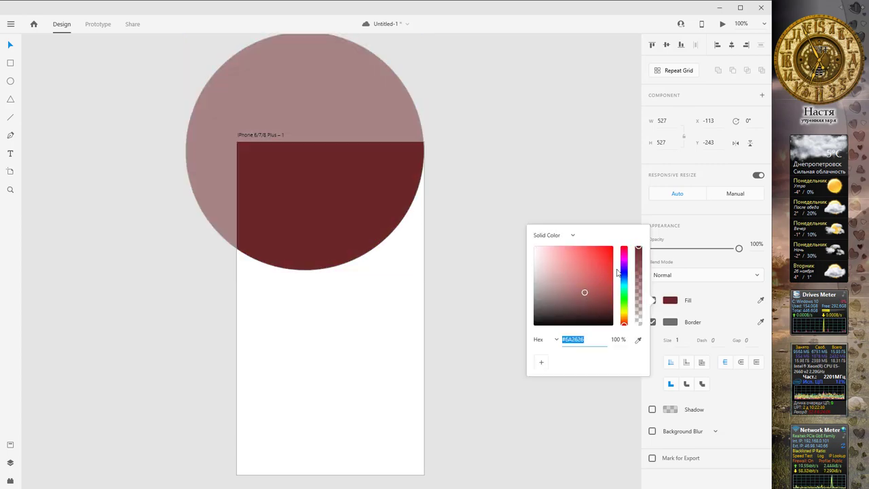
pyautogui.moveTo(547, 248); pyautogui.dragTo(536, 247)
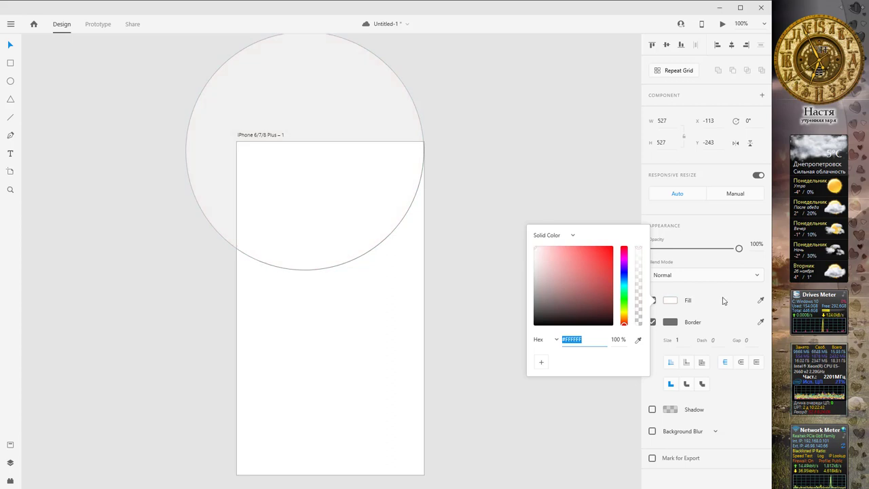
# Try a radial gradient as the circle's fill, and switch the fill back to a solid color
pyautogui.click(574, 236)
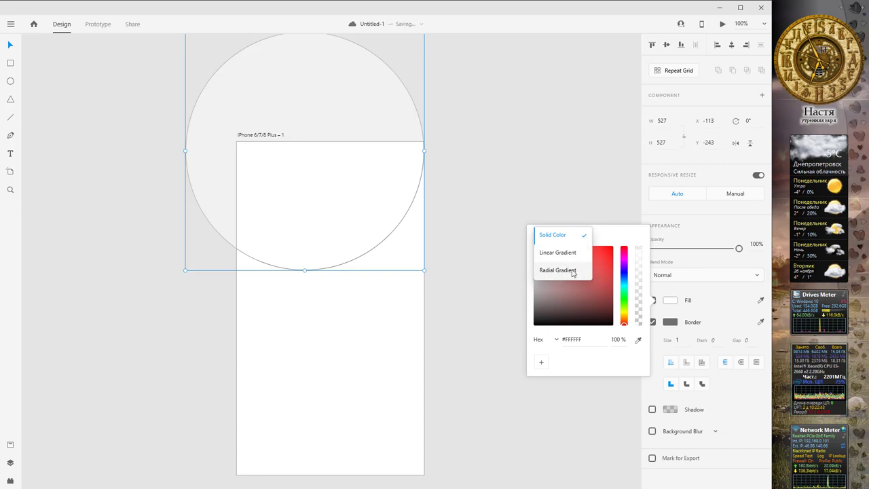
pyautogui.click(566, 271)
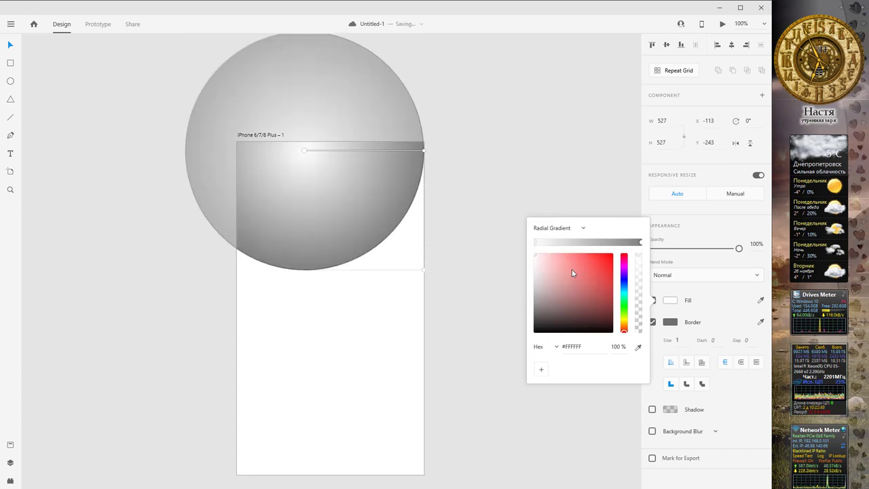
pyautogui.click(561, 228)
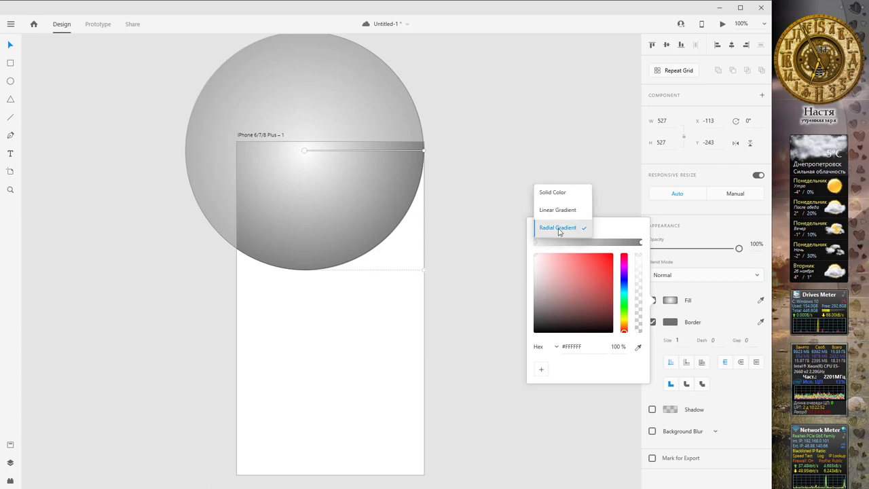
pyautogui.click(558, 193)
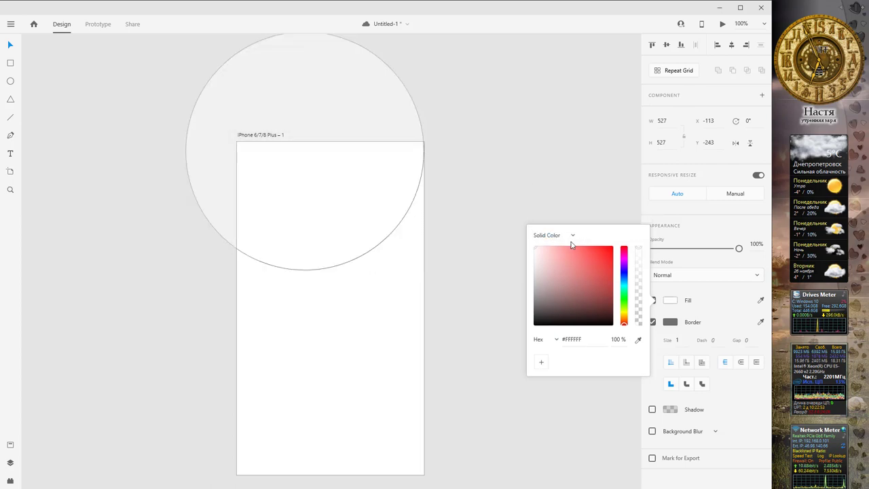
pyautogui.click(696, 266)
# Turn the circle's fill off and on again
pyautogui.click(652, 300)
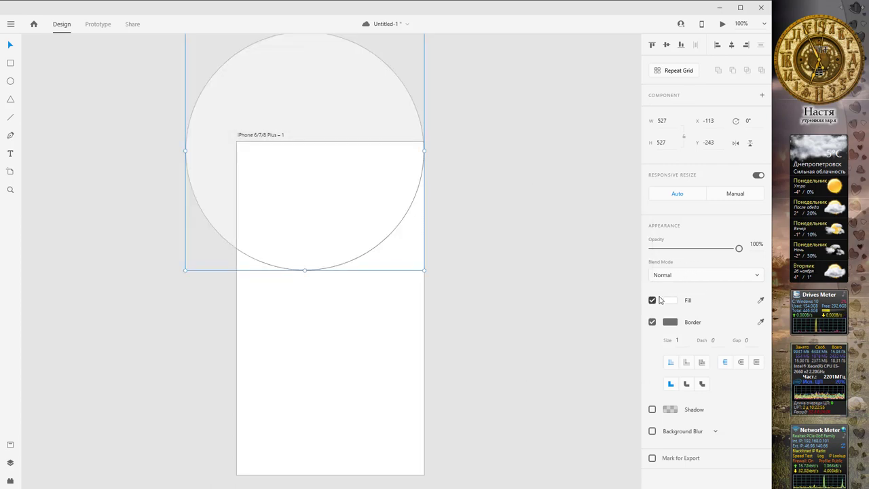
pyautogui.click(652, 301)
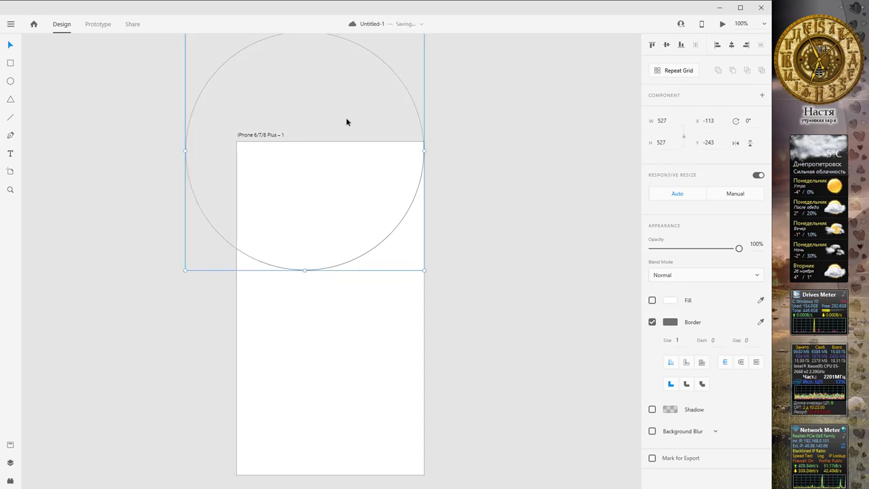
pyautogui.click(652, 300)
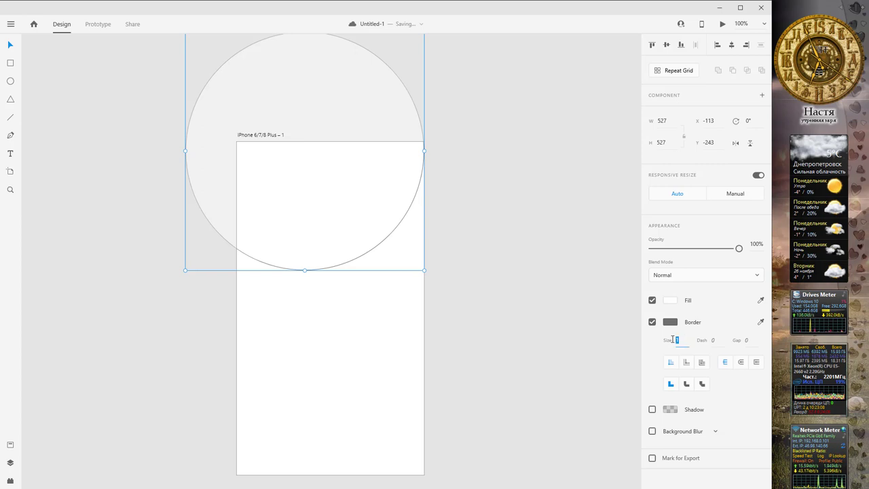
# Set the circle's border size to 10 and color the border dark red
pyautogui.press('Return')
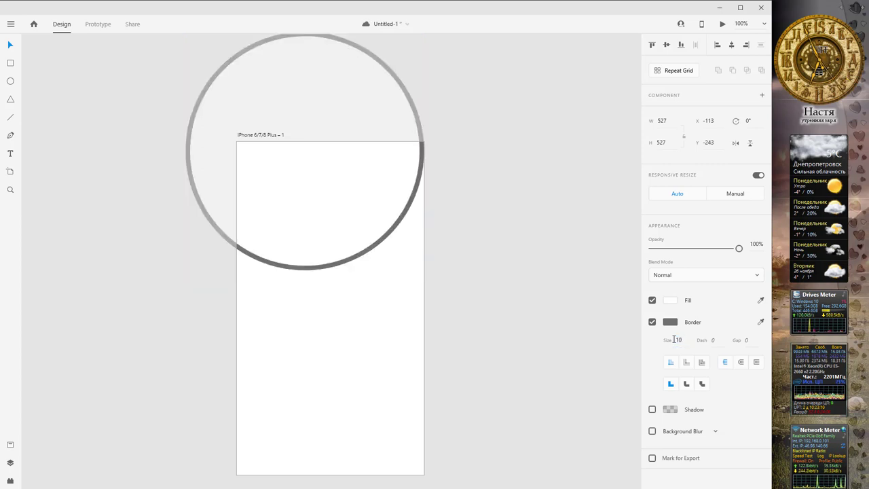
pyautogui.click(670, 323)
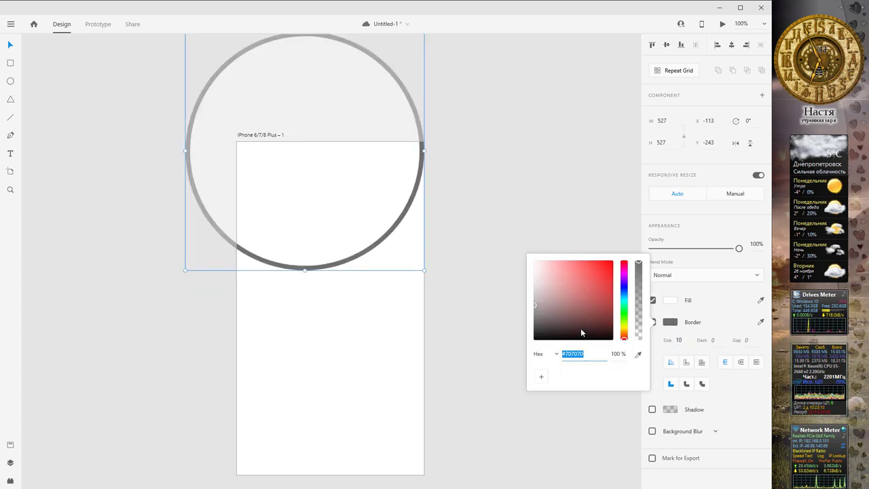
pyautogui.moveTo(581, 332); pyautogui.dragTo(582, 284)
pyautogui.click(602, 226)
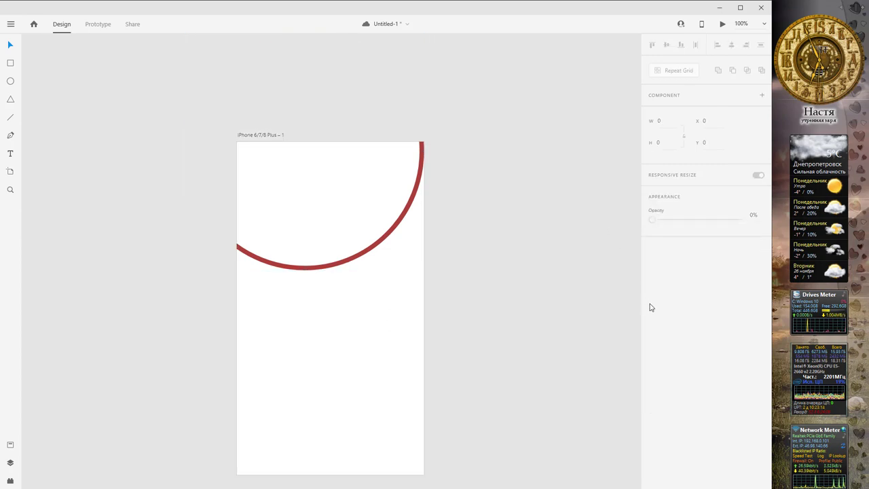
# Turn off the circle's border, and place a copy of the circle down and to the right at about X -61, Y -164
pyautogui.click(407, 215)
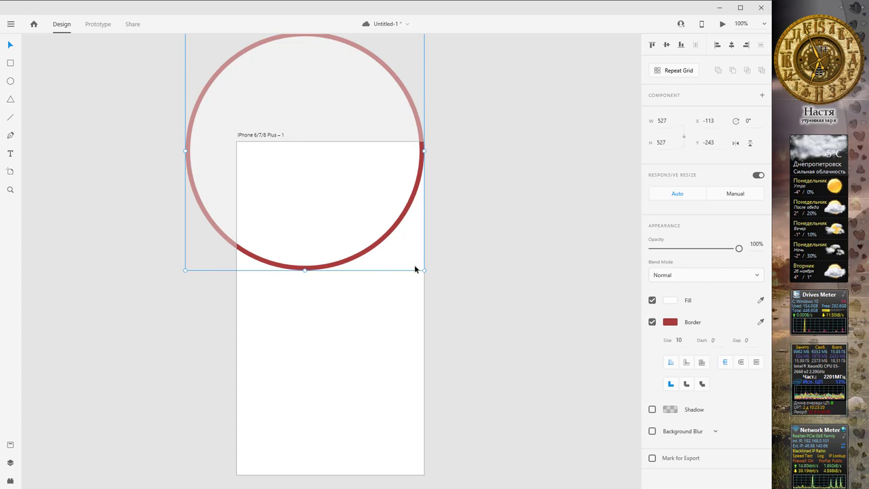
pyautogui.click(652, 321)
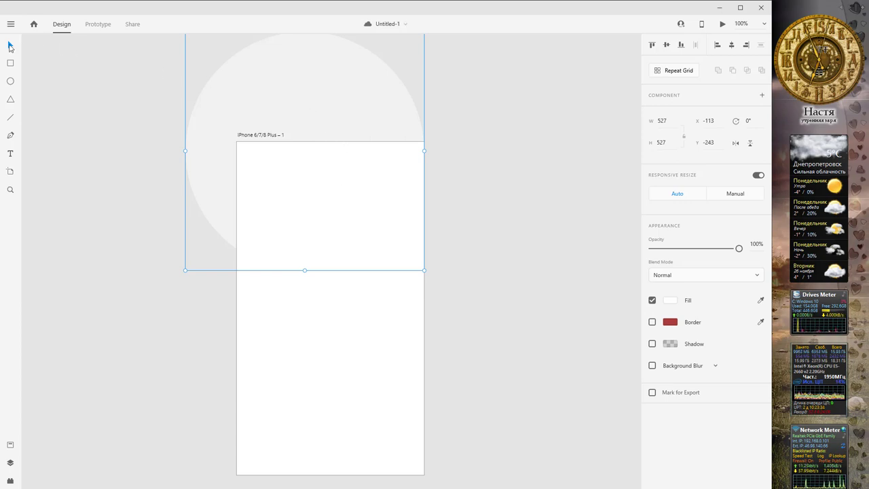
pyautogui.moveTo(353, 174); pyautogui.dragTo(378, 214)
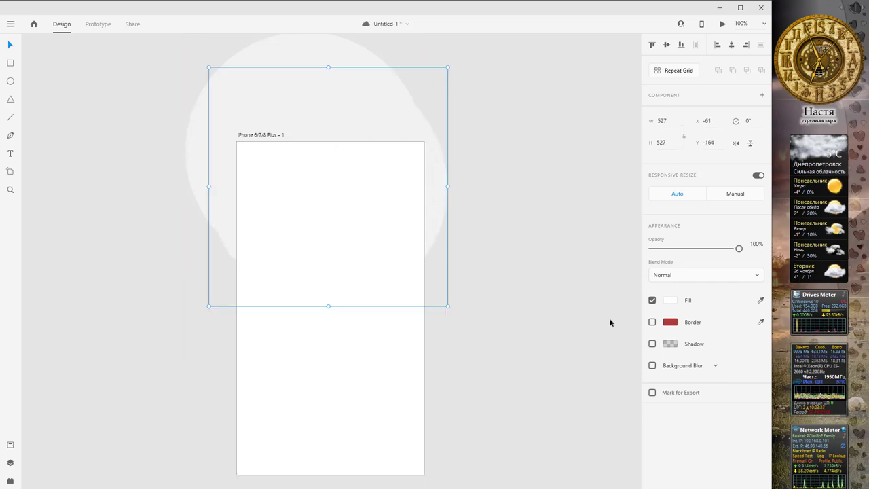
# Fill the copied circle with pale pink #E9CDCD
pyautogui.click(671, 300)
pyautogui.click(543, 253)
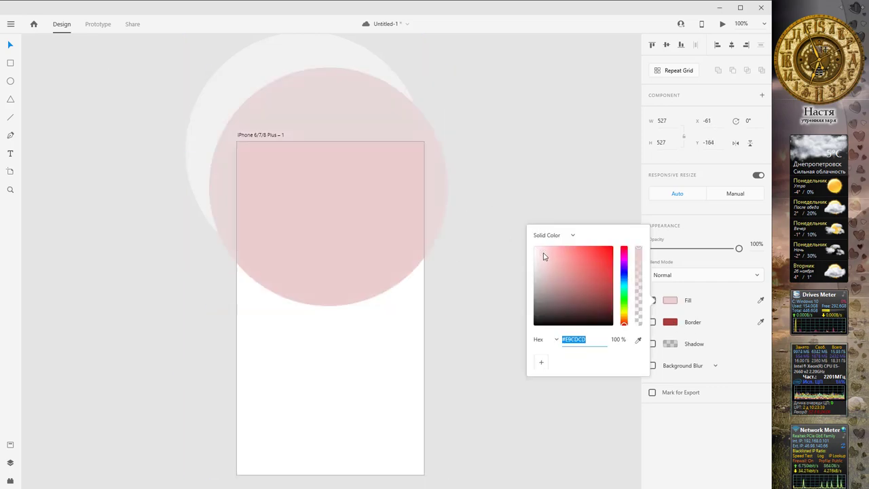
pyautogui.click(595, 138)
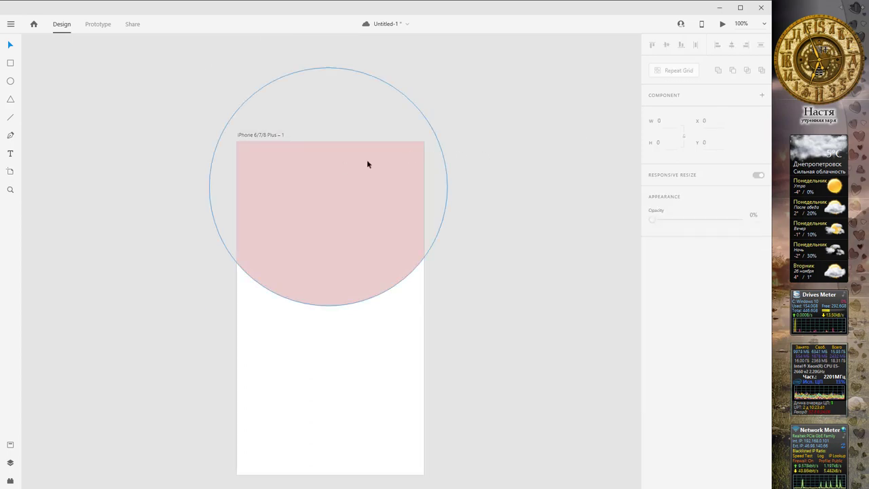
# Arrange the pink circle behind the white one, and move it up and left to leave a thin crescent along the white circle's lower edge
pyautogui.click(385, 239)
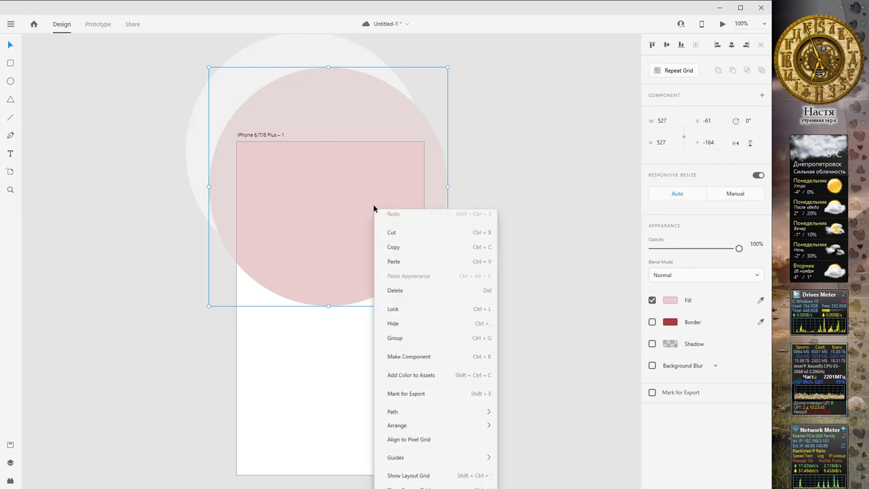
pyautogui.rightClick(374, 209)
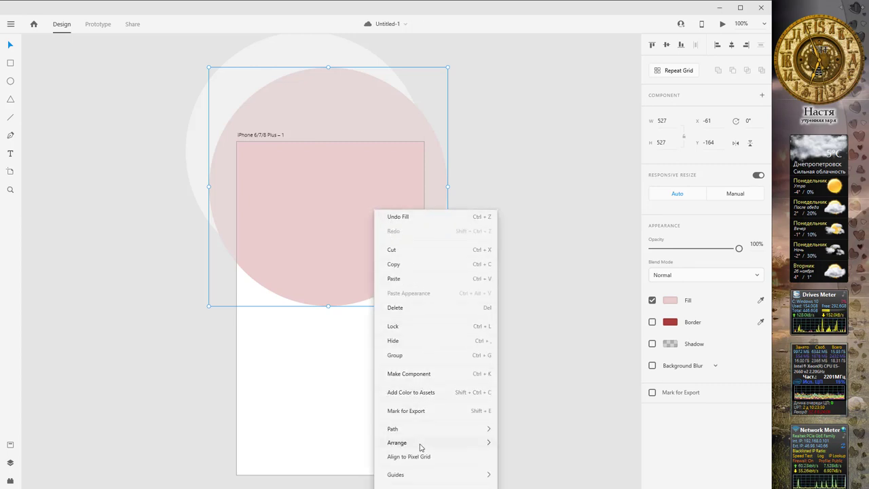
pyautogui.moveTo(420, 447)
pyautogui.click(530, 486)
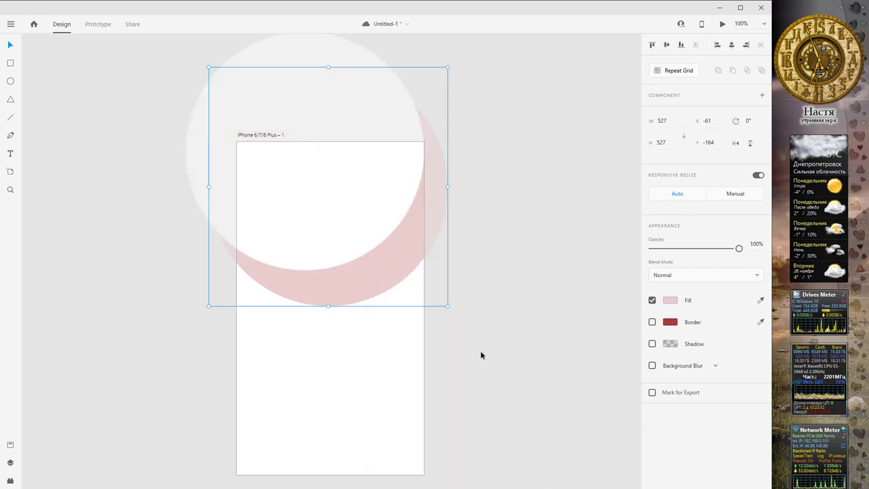
pyautogui.moveTo(394, 258); pyautogui.dragTo(374, 240)
pyautogui.click(457, 151)
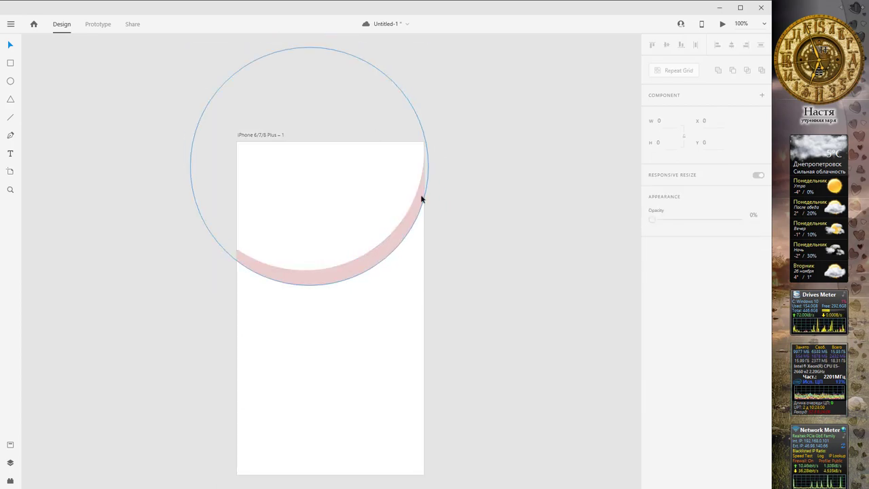
# Look over the blend modes available for the white circle without changing the Normal mode
pyautogui.click(346, 220)
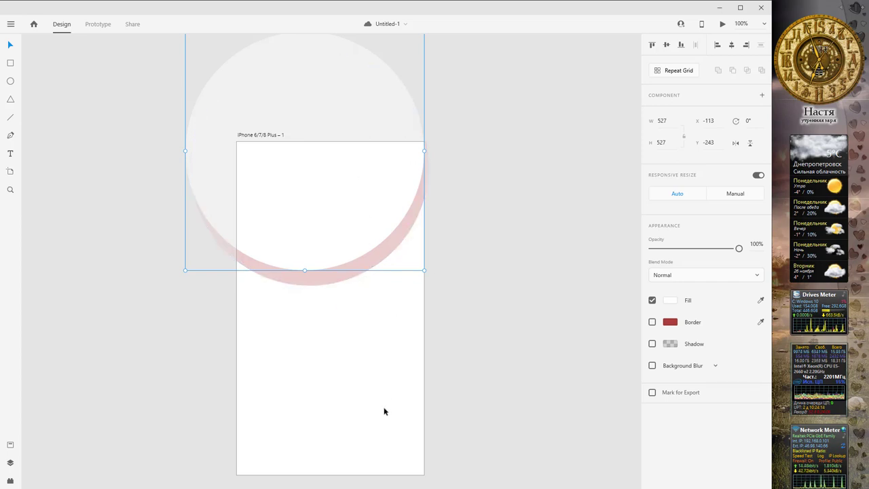
pyautogui.click(724, 276)
pyautogui.click(731, 274)
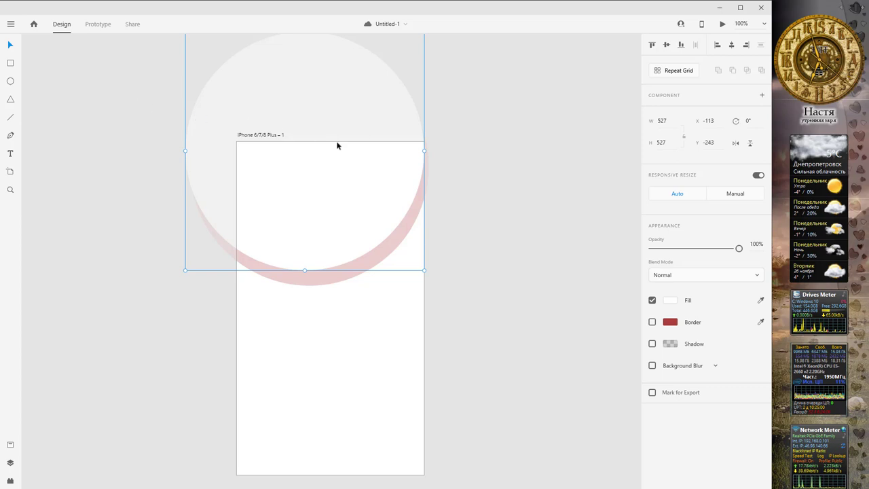
# Import лого нтудп.ai from the AI folder in Creative Cloud Files, and position the artwork over the artboard at about X -278, Y 152
pyautogui.click(11, 25)
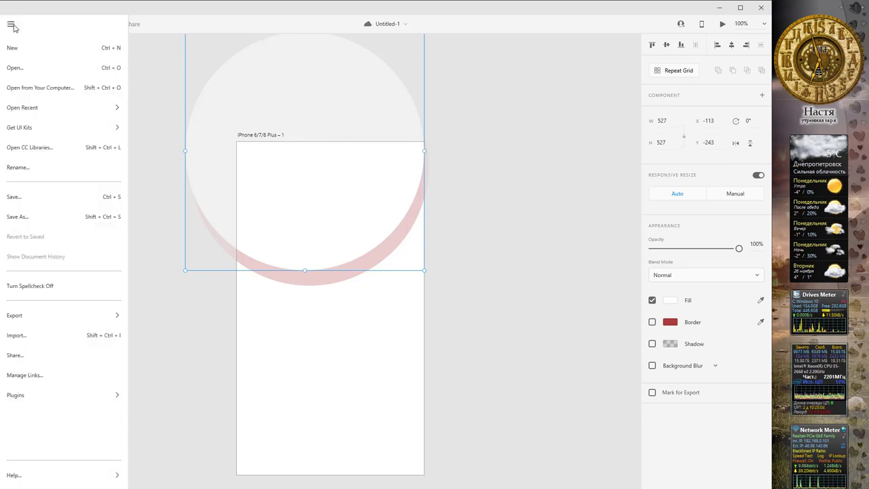
pyautogui.moveTo(49, 319)
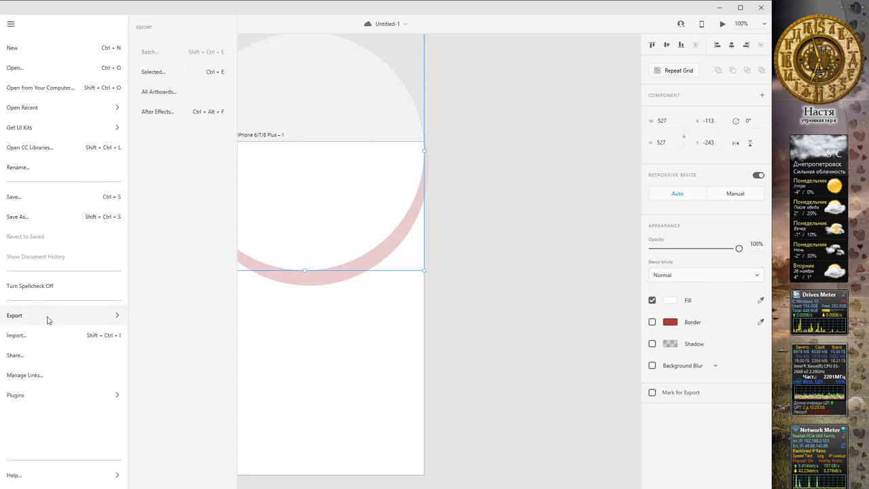
pyautogui.click(47, 336)
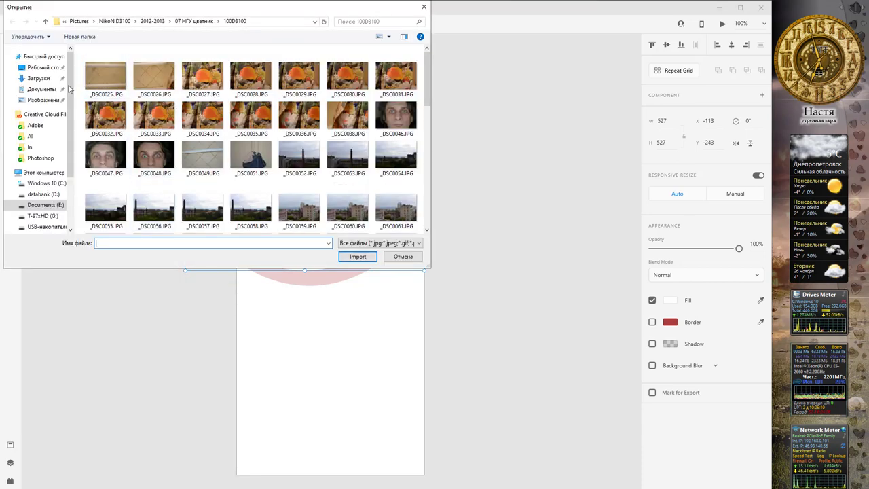
pyautogui.click(44, 67)
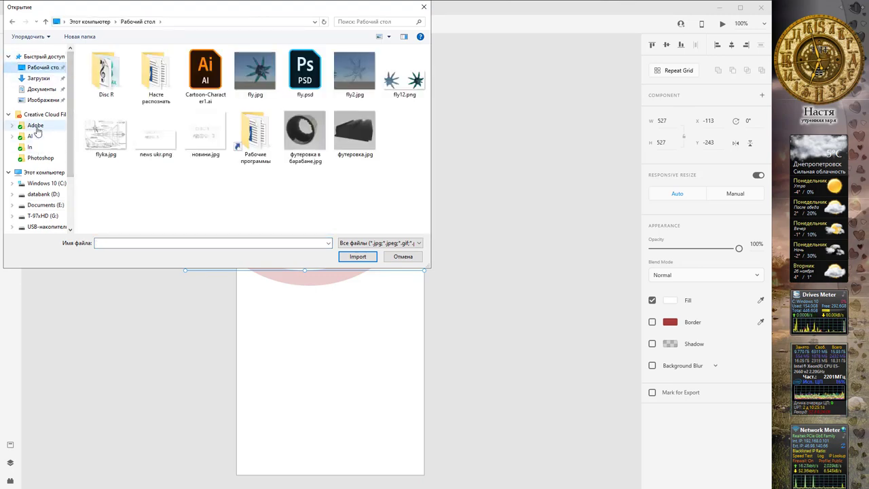
pyautogui.click(31, 137)
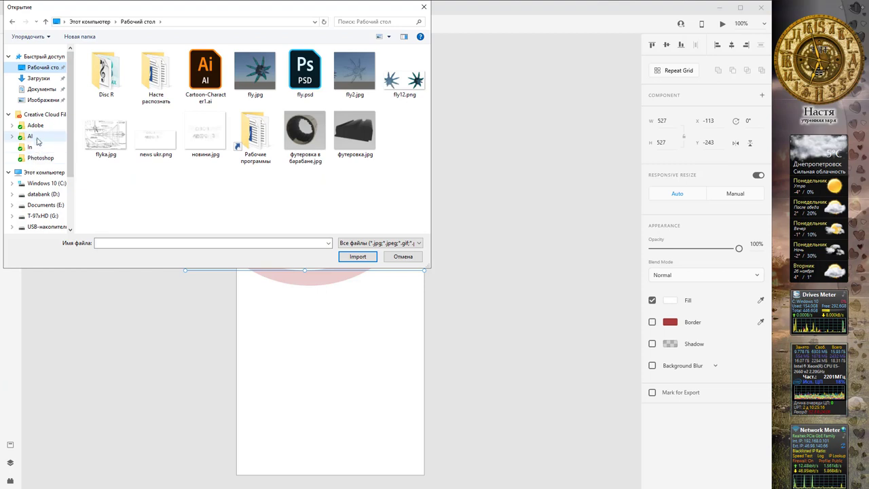
pyautogui.click(117, 114)
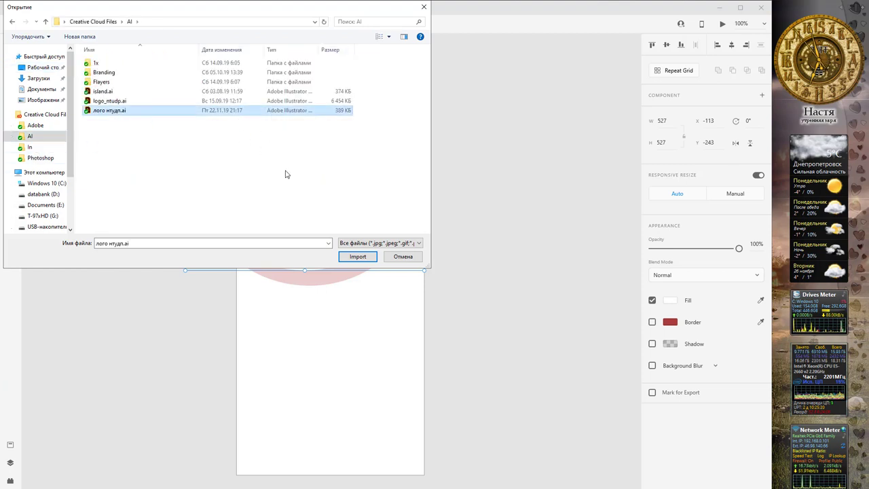
pyautogui.click(339, 259)
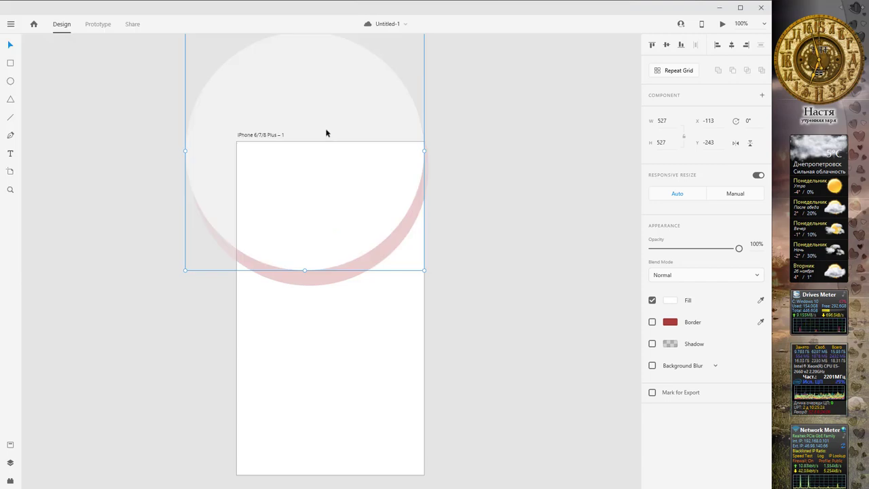
pyautogui.moveTo(465, 221); pyautogui.dragTo(460, 248)
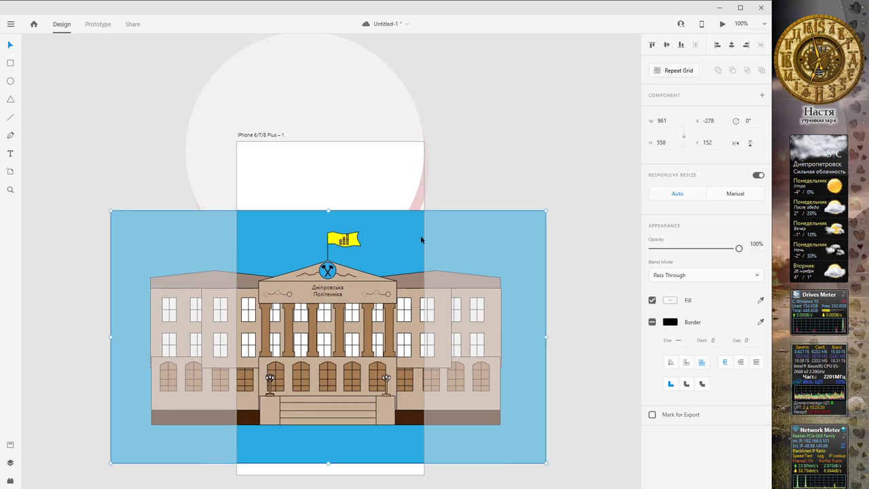
# Try scaling the building artwork from its corner with responsive resize on, and undo the resizing
pyautogui.moveTo(422, 237); pyautogui.dragTo(434, 216)
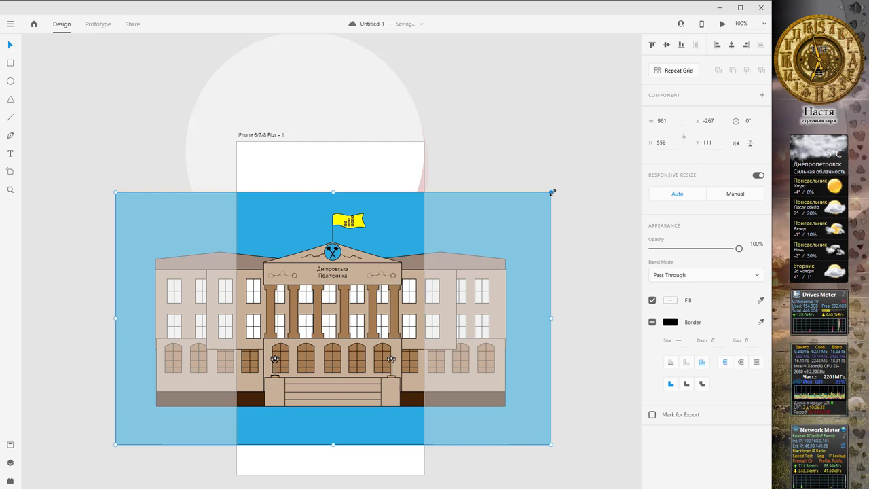
pyautogui.moveTo(552, 193); pyautogui.dragTo(277, 307)
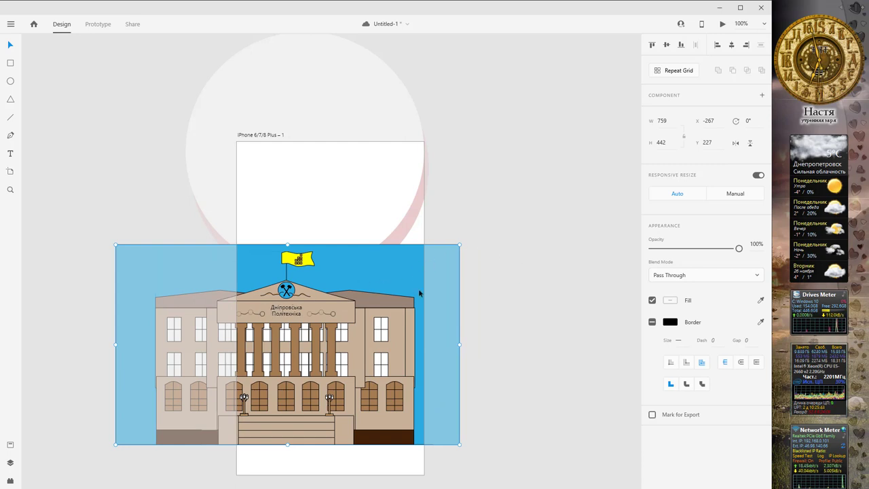
pyautogui.moveTo(459, 246); pyautogui.dragTo(572, 179)
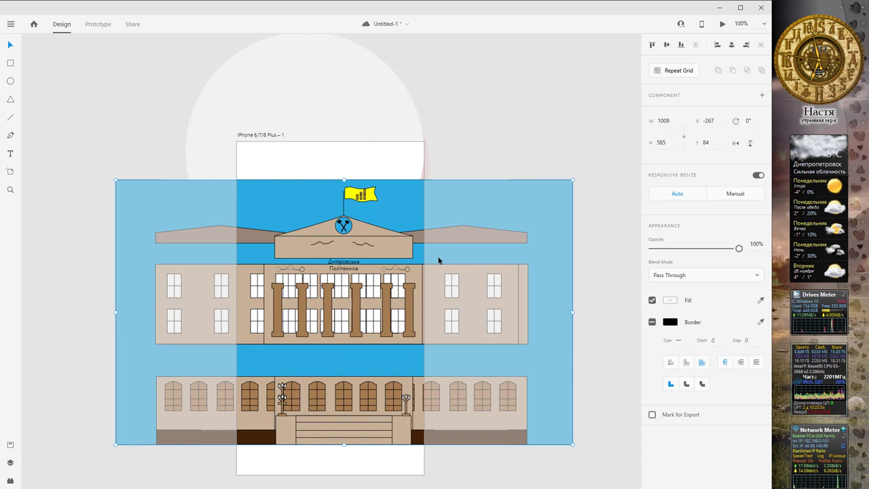
pyautogui.hotkey('ctrl', 'z')
pyautogui.hotkey('ctrl', 'z')
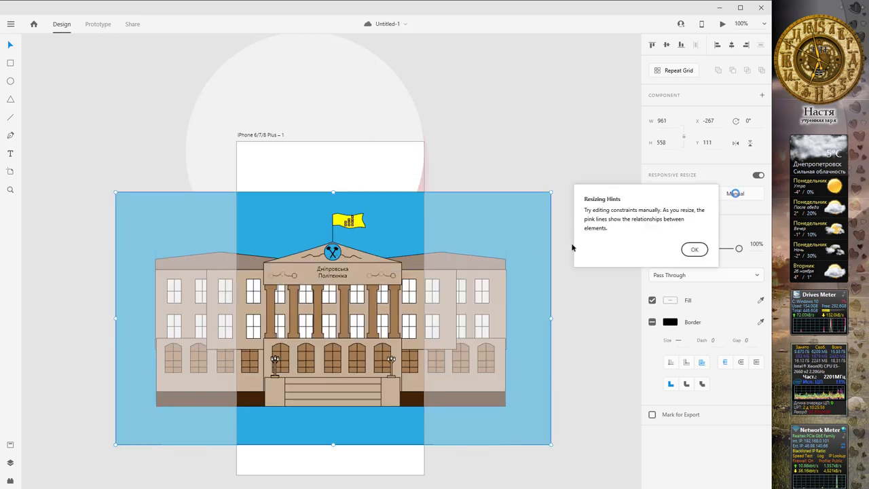
# Turn off responsive resize for the artwork, scale it to about 663 × 385, and move it to about X -138, Y -56
pyautogui.click(702, 249)
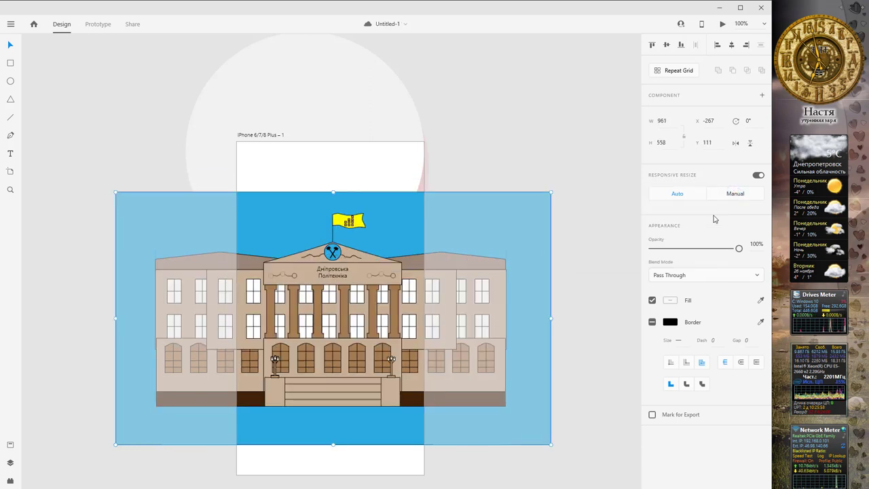
pyautogui.click(757, 176)
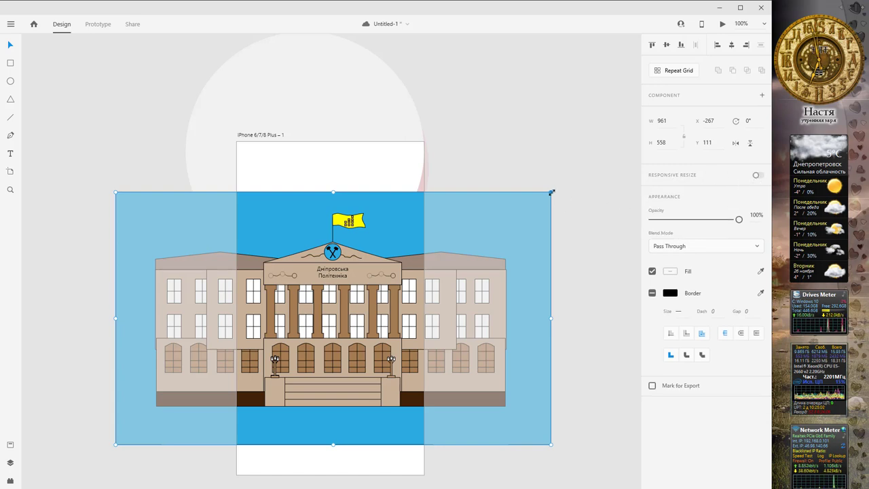
pyautogui.moveTo(552, 192); pyautogui.dragTo(409, 286)
pyautogui.hotkey('ctrl', 'z')
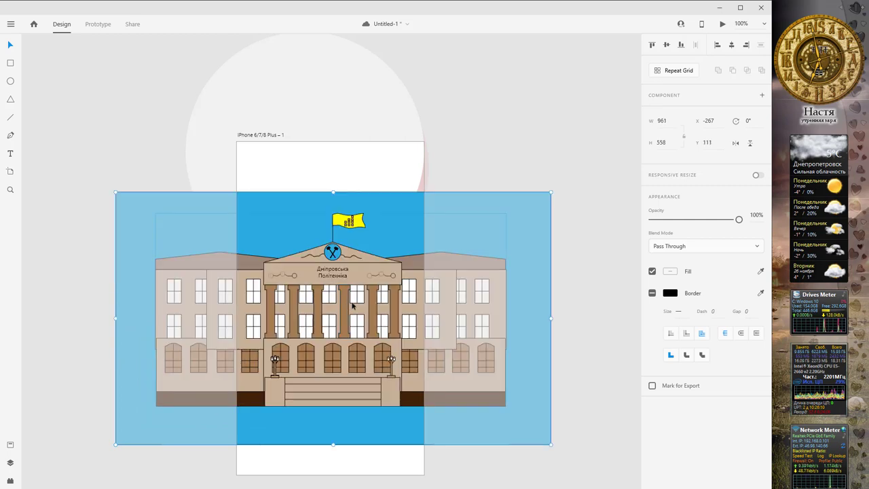
pyautogui.moveTo(538, 207); pyautogui.dragTo(413, 131)
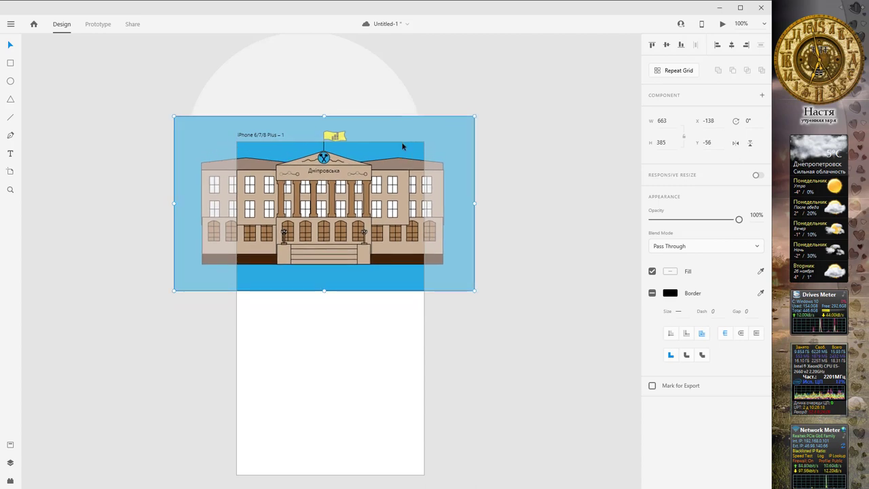
pyautogui.click(387, 86)
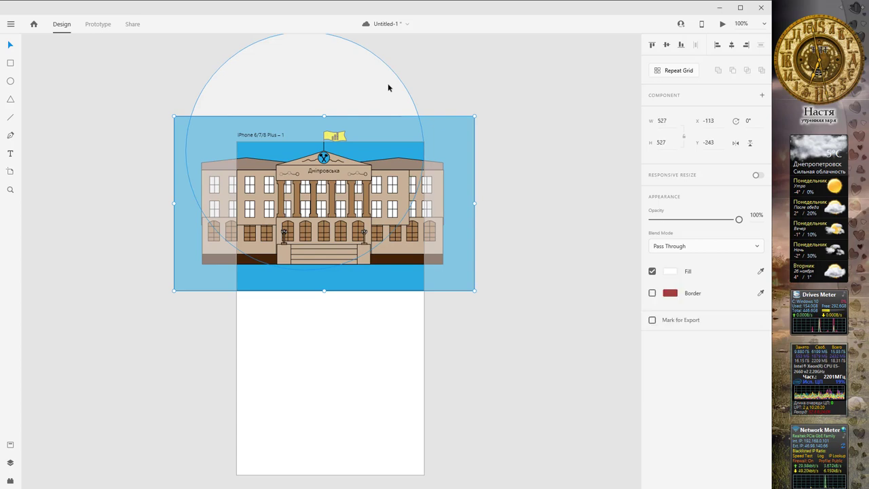
pyautogui.keyDown('shift'); pyautogui.click(450, 146); pyautogui.keyUp('shift')
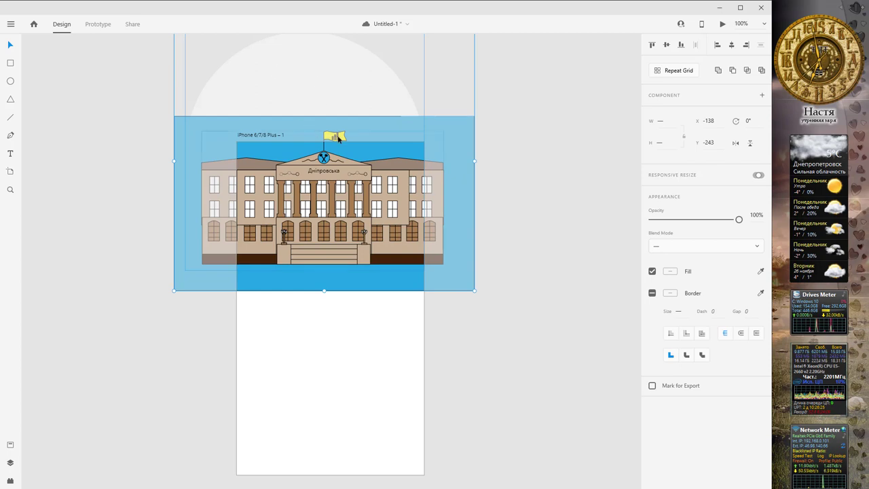
pyautogui.rightClick(391, 151)
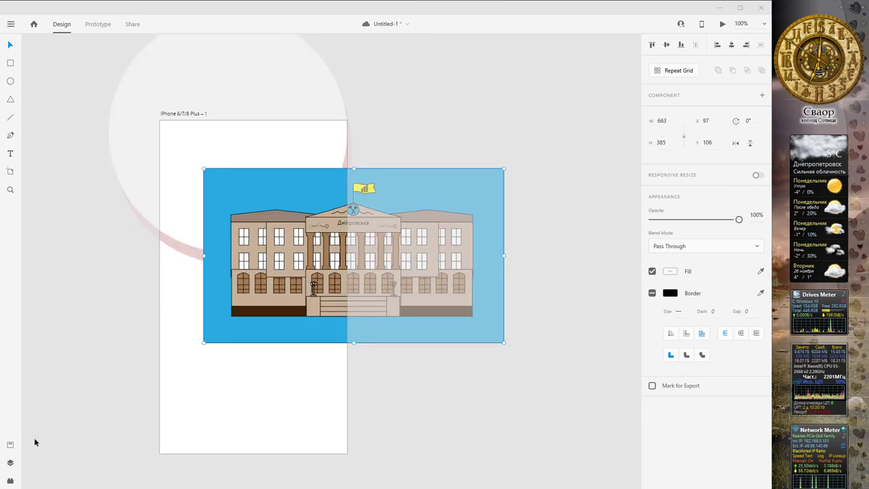
# Move the artwork to about X 198, Y 32 and send it backward one level behind the white circle
pyautogui.moveTo(315, 180); pyautogui.dragTo(337, 163)
pyautogui.rightClick(310, 153)
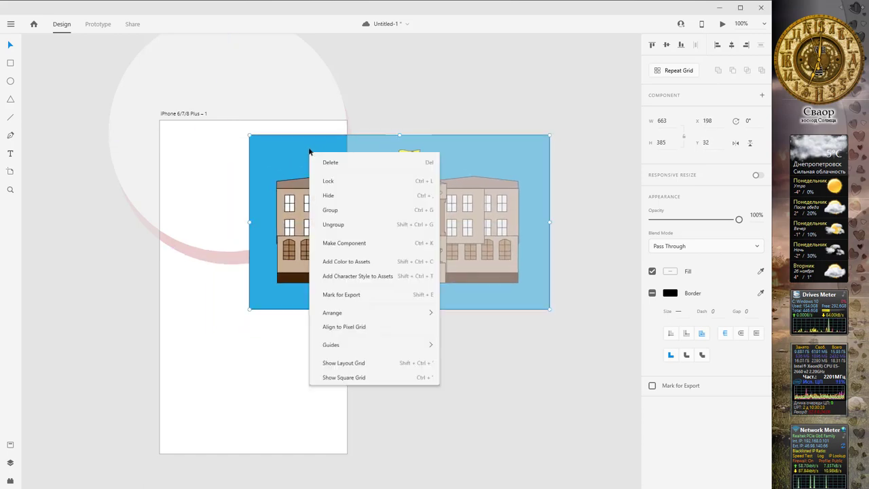
pyautogui.moveTo(405, 401)
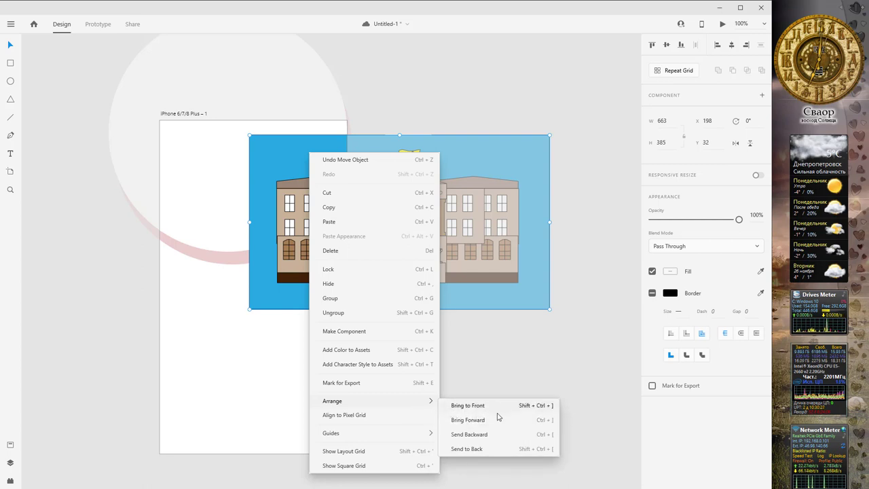
pyautogui.click(484, 434)
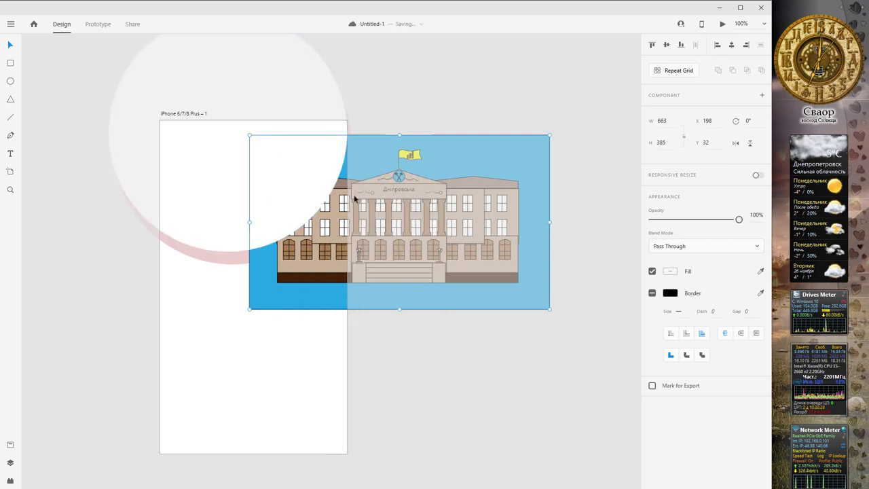
# Select the white circle together with the artwork and mask the artwork with the circle shape
pyautogui.click(305, 80)
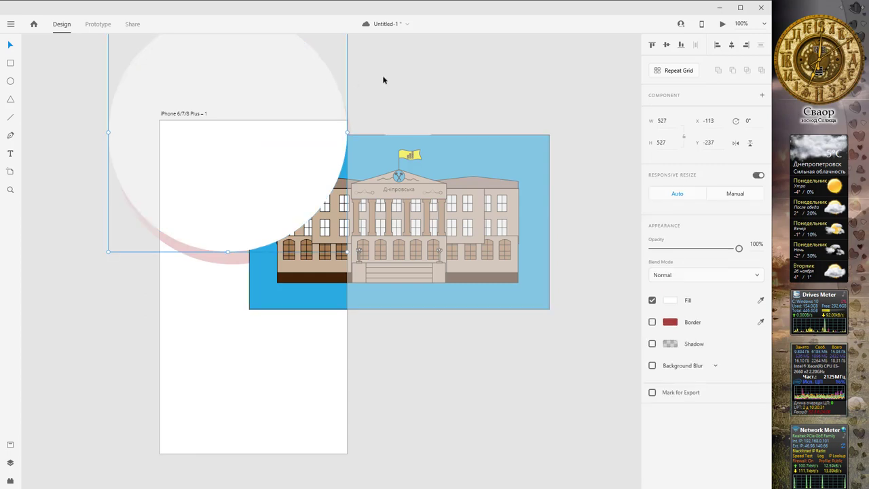
pyautogui.keyDown('shift'); pyautogui.click(402, 156); pyautogui.keyUp('shift')
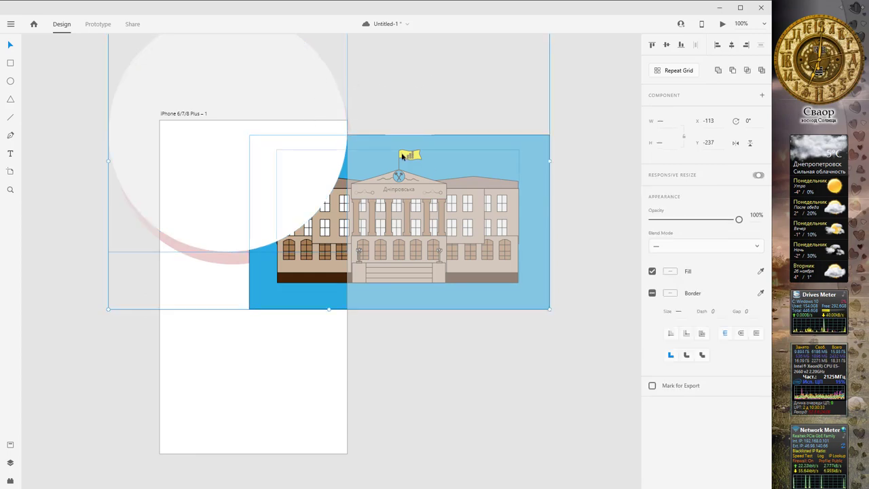
pyautogui.rightClick(377, 201)
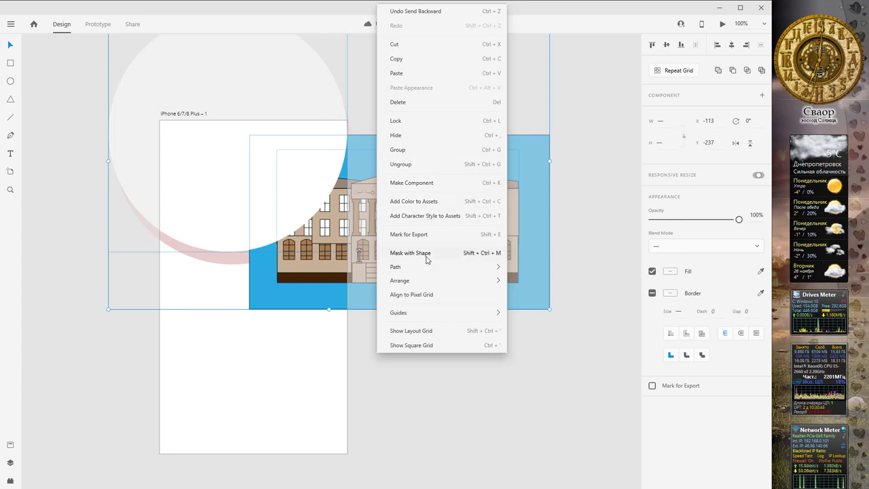
pyautogui.click(428, 259)
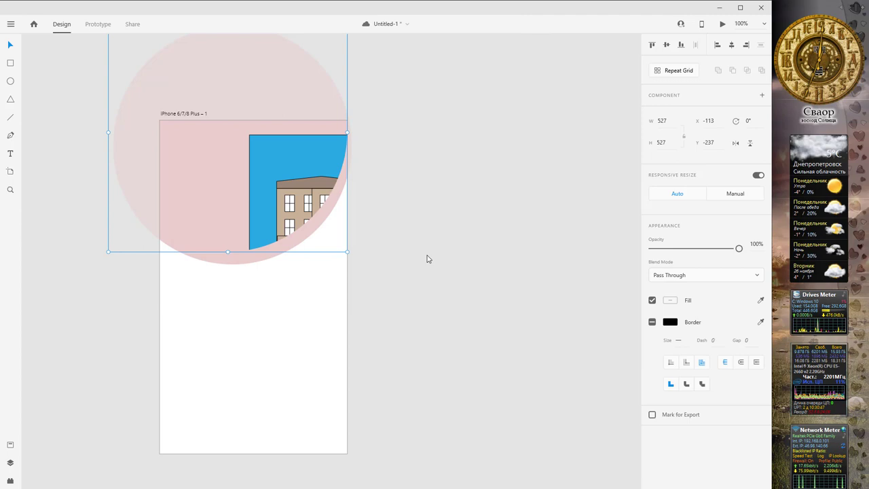
# Inside the mask group, reposition the artwork over the artboard's header and scale it down slightly so the building fills the circle
pyautogui.doubleClick(289, 161)
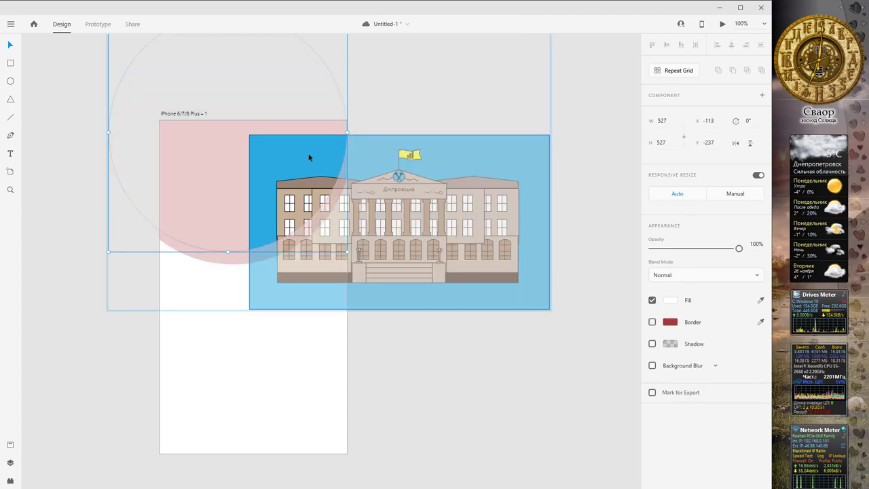
pyautogui.moveTo(310, 156); pyautogui.dragTo(259, 164)
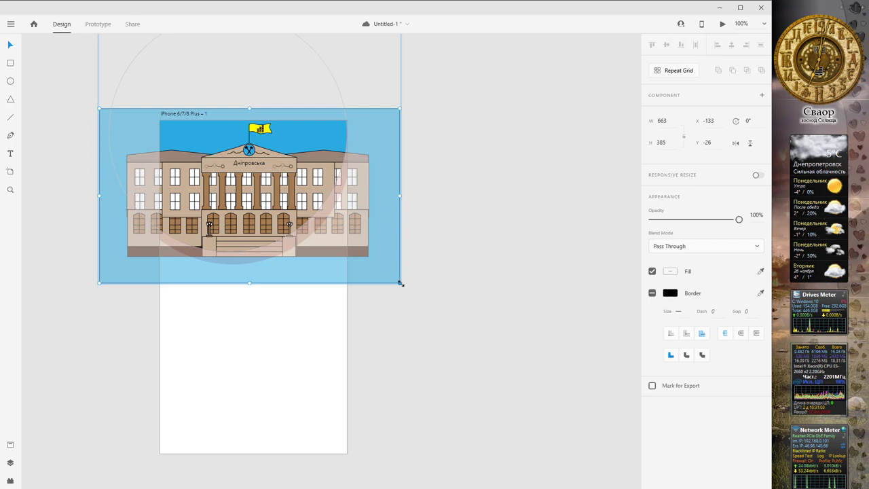
pyautogui.moveTo(400, 283); pyautogui.dragTo(389, 272)
pyautogui.moveTo(254, 170); pyautogui.dragTo(258, 174)
pyautogui.click(434, 152)
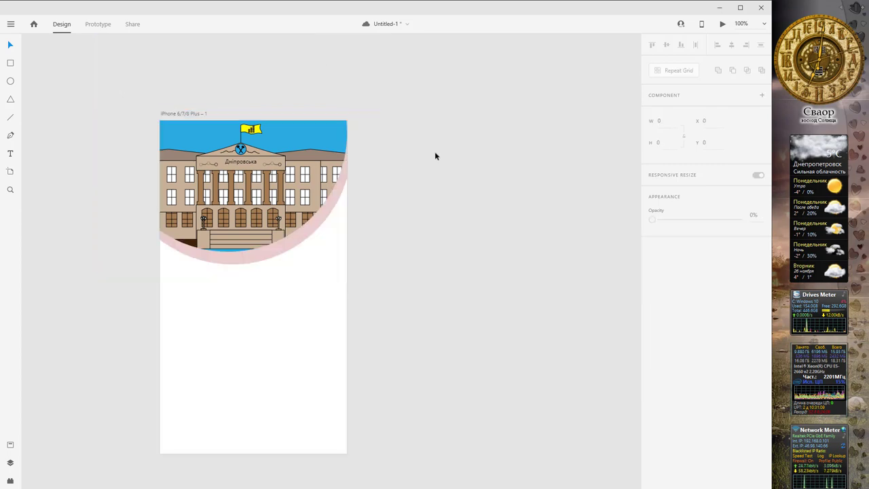
# Try enlarging the mask circle to about 555 × 555 inside the mask group
pyautogui.moveTo(415, 174); pyautogui.dragTo(456, 162)
pyautogui.click(390, 220)
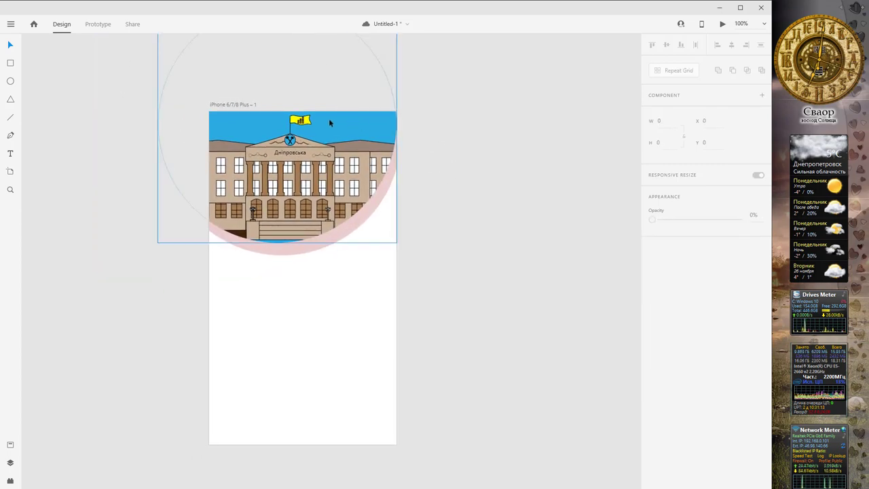
pyautogui.click(196, 235)
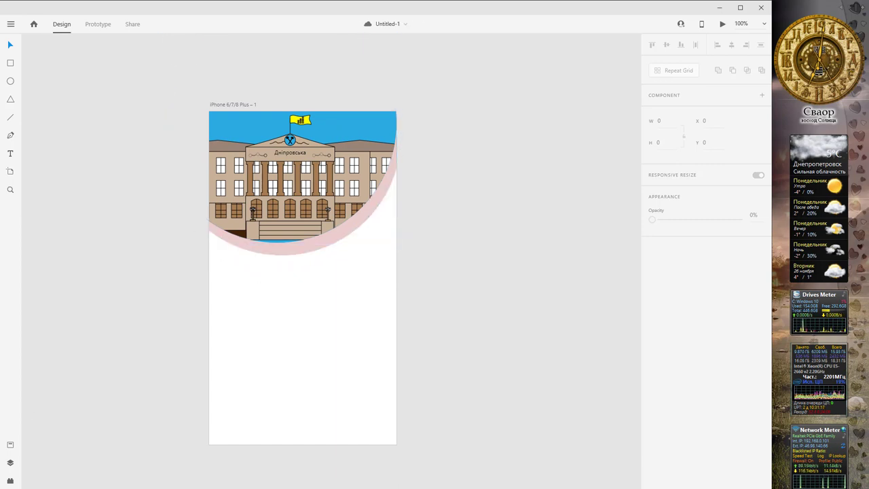
pyautogui.doubleClick(299, 192)
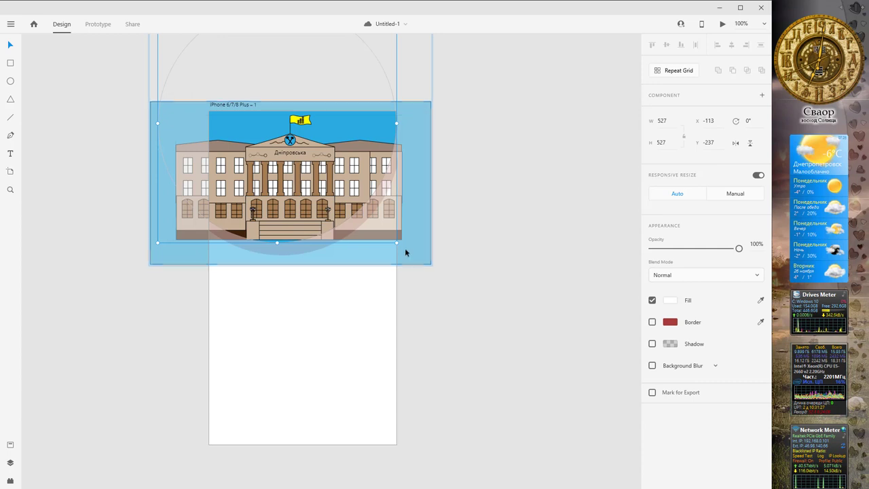
pyautogui.moveTo(397, 244); pyautogui.dragTo(410, 255)
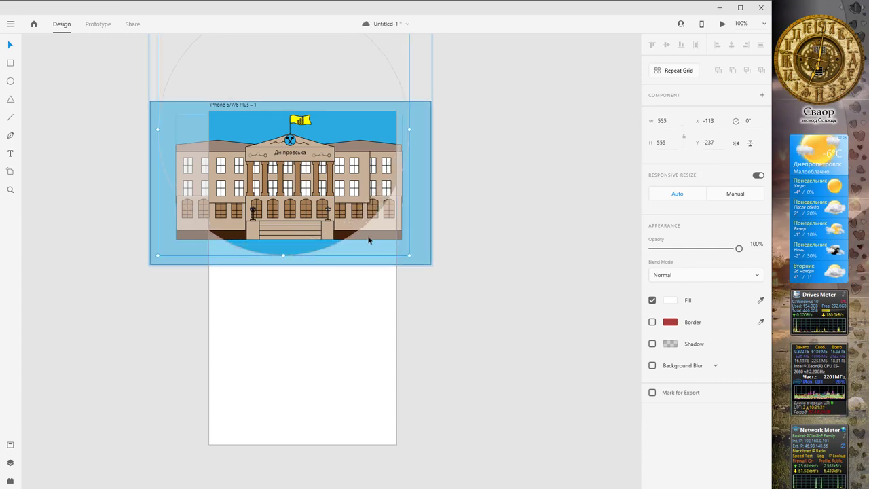
# Resize the building within the masked artwork to about 610,55 × 313,52, place it at X -125,55, Y 5,48, and save the document
pyautogui.click(326, 146)
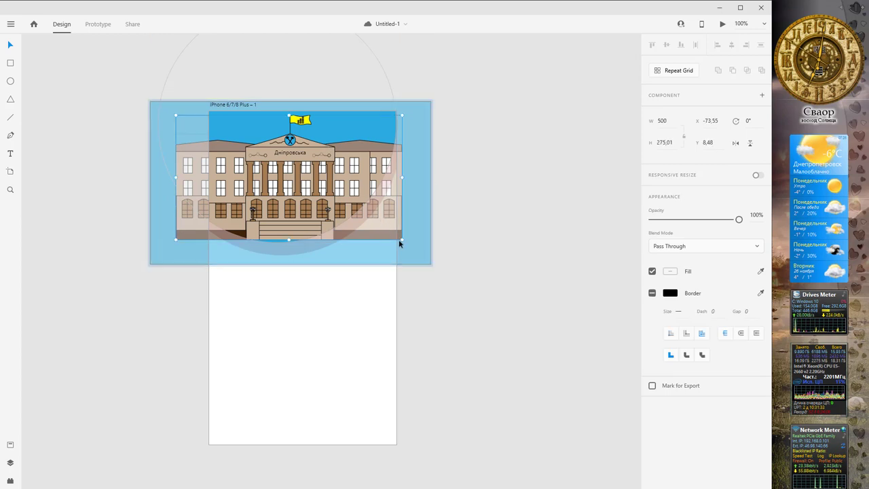
pyautogui.moveTo(402, 241); pyautogui.dragTo(463, 281)
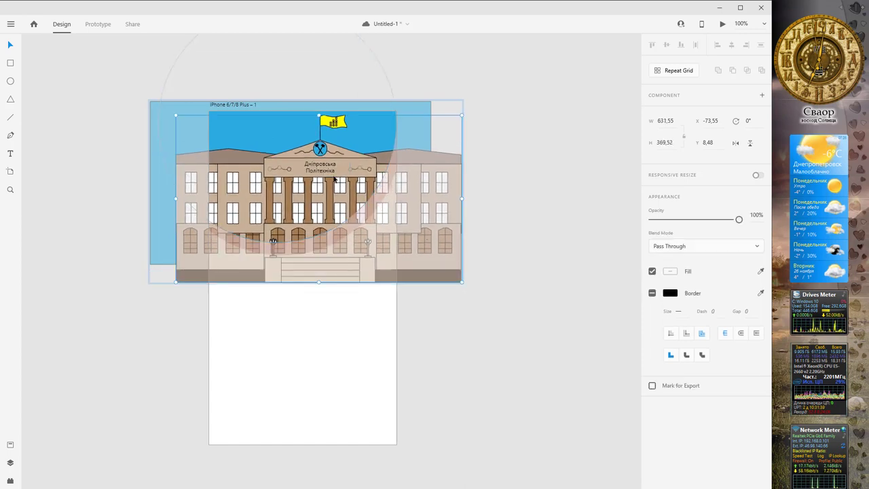
pyautogui.moveTo(341, 169); pyautogui.dragTo(313, 172)
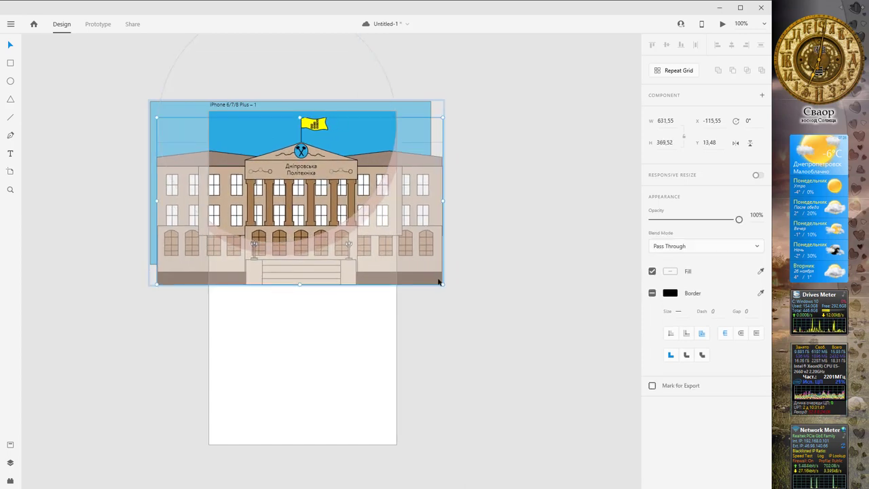
pyautogui.moveTo(443, 282); pyautogui.dragTo(430, 259)
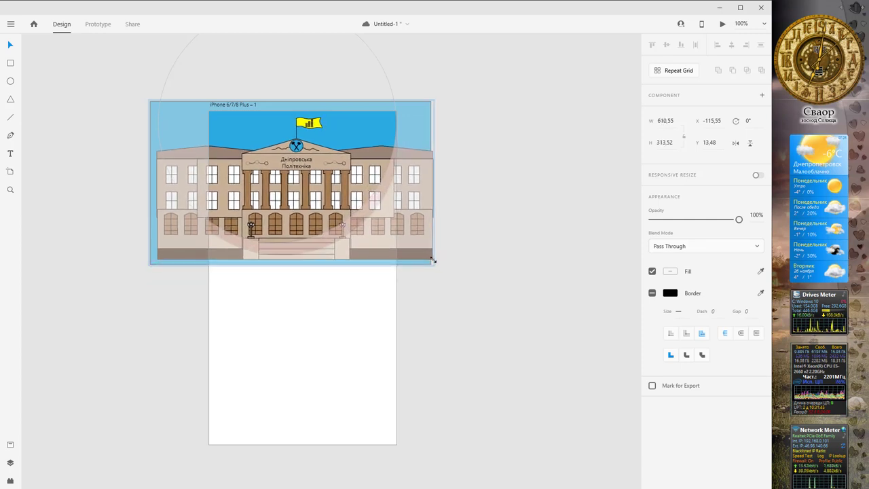
pyautogui.moveTo(333, 173); pyautogui.dragTo(327, 169)
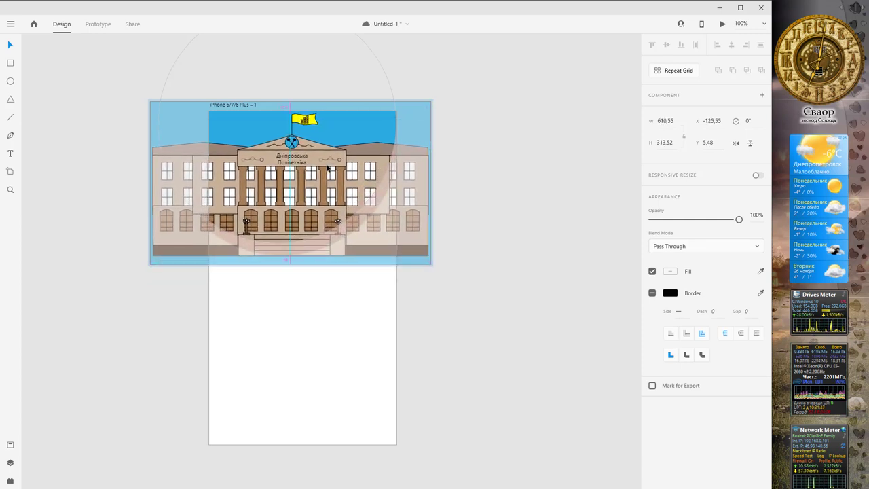
pyautogui.click(342, 290)
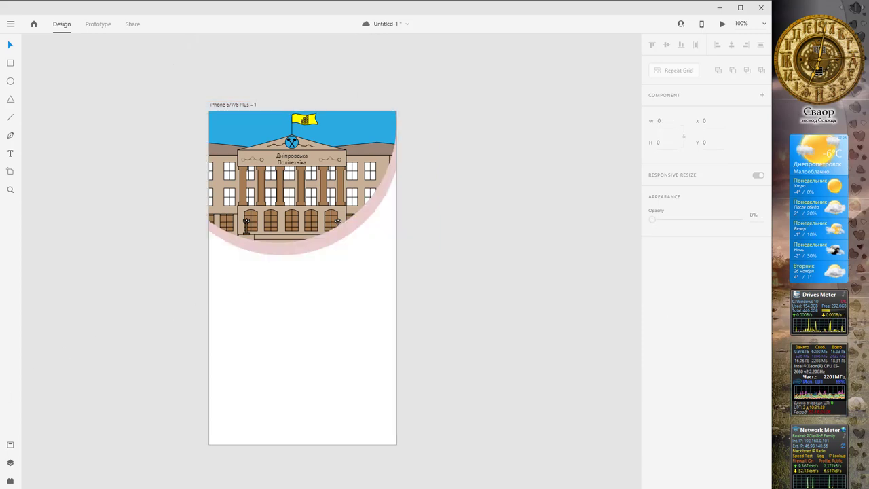
pyautogui.hotkey('ctrl', 's')
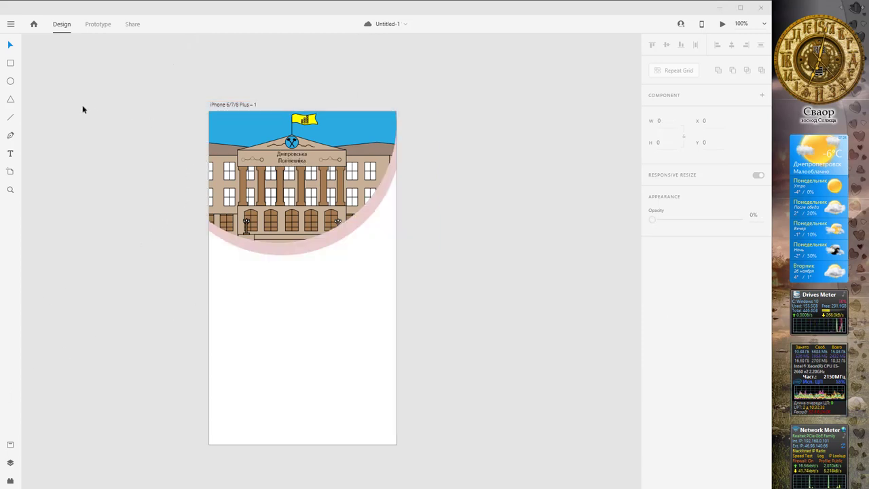
# Add an area text box about 333 × 226 below the circular header and enter "Dnipro University of Technology" in it
pyautogui.click(11, 154)
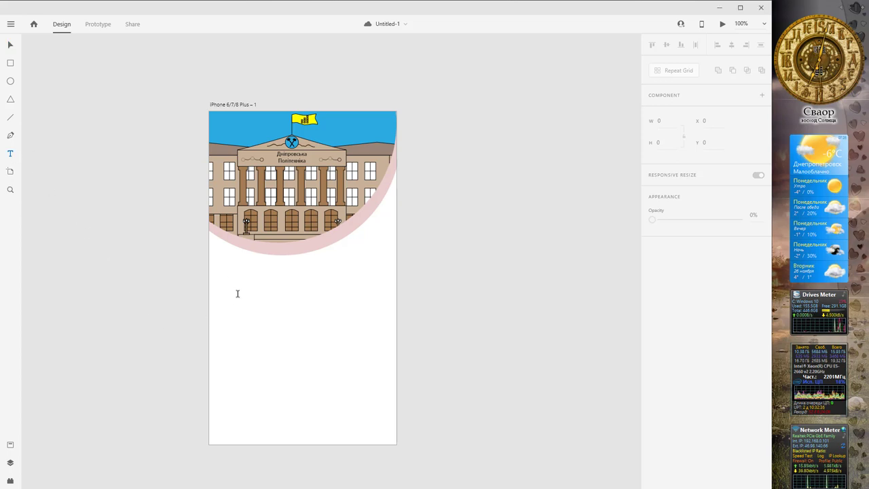
pyautogui.moveTo(229, 282); pyautogui.dragTo(380, 383)
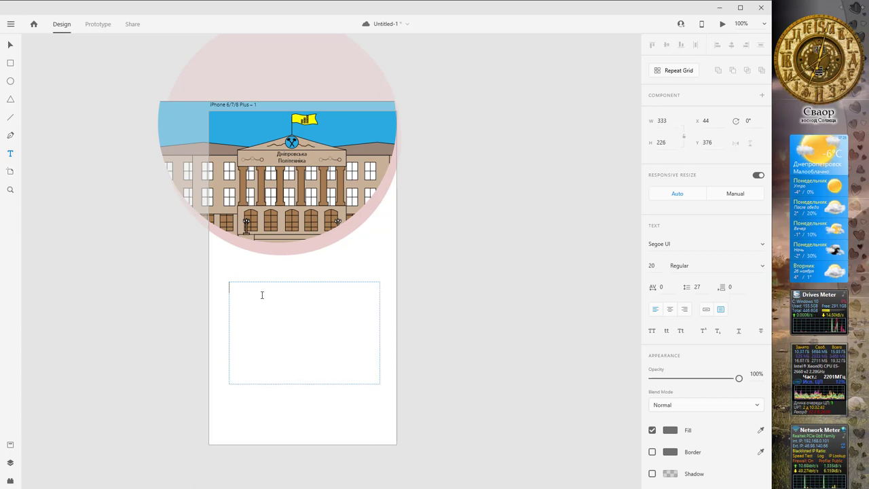
pyautogui.press('BackSpace')
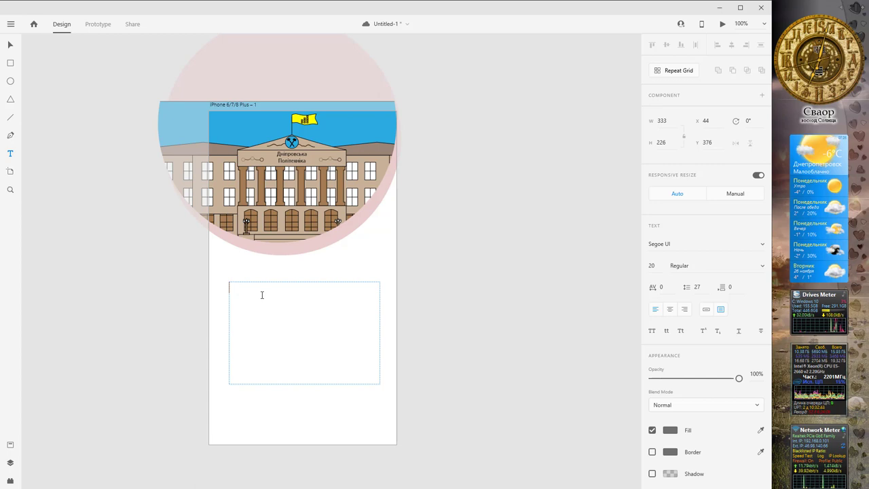
pyautogui.write('Dn')
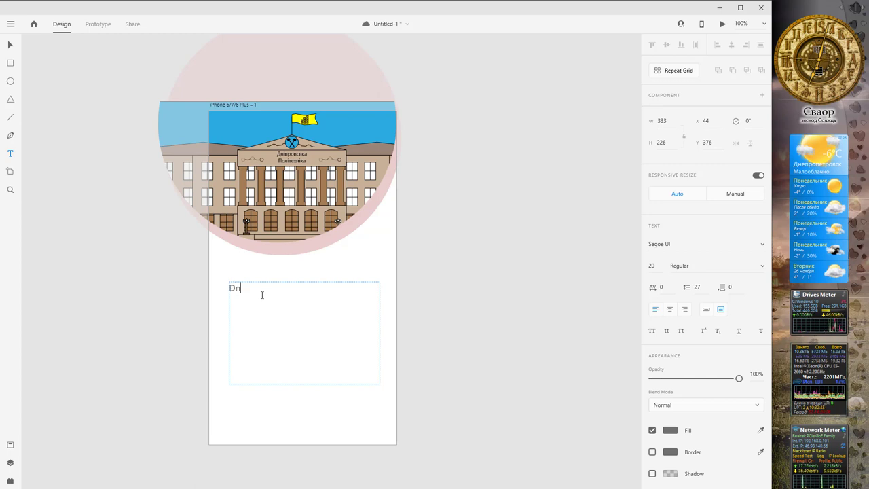
pyautogui.write('ipro Un')
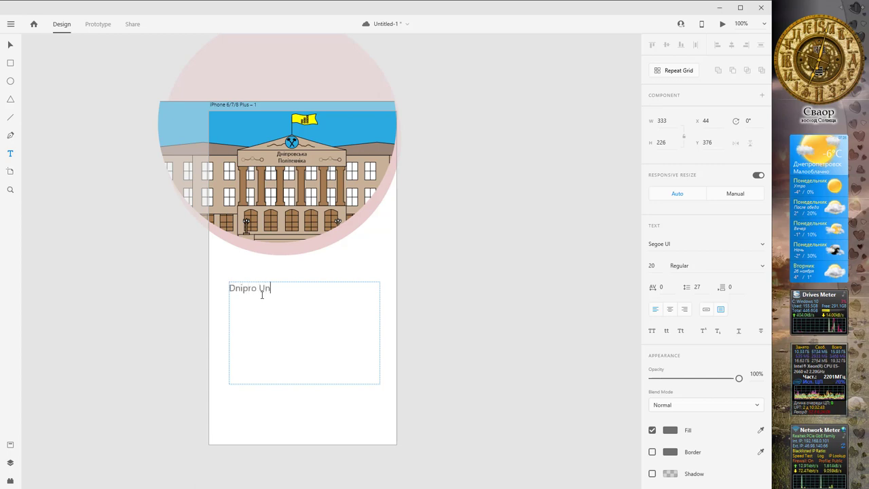
pyautogui.write('iversity ')
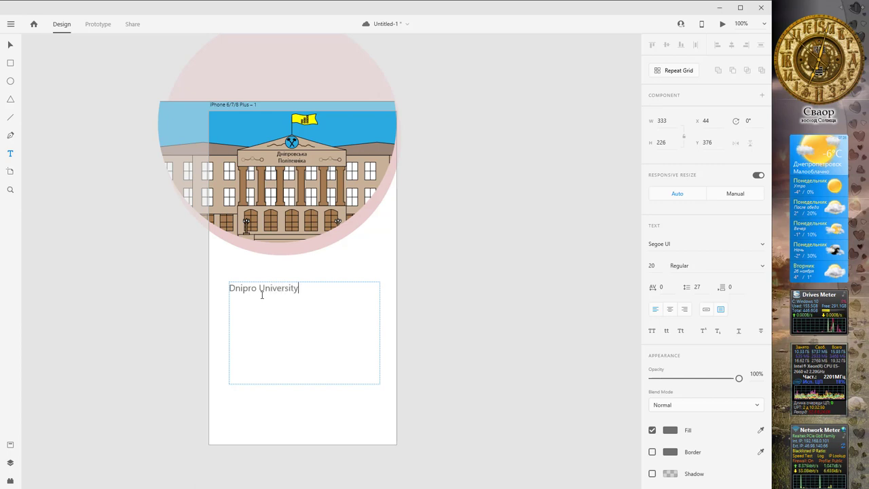
pyautogui.write('of Tech')
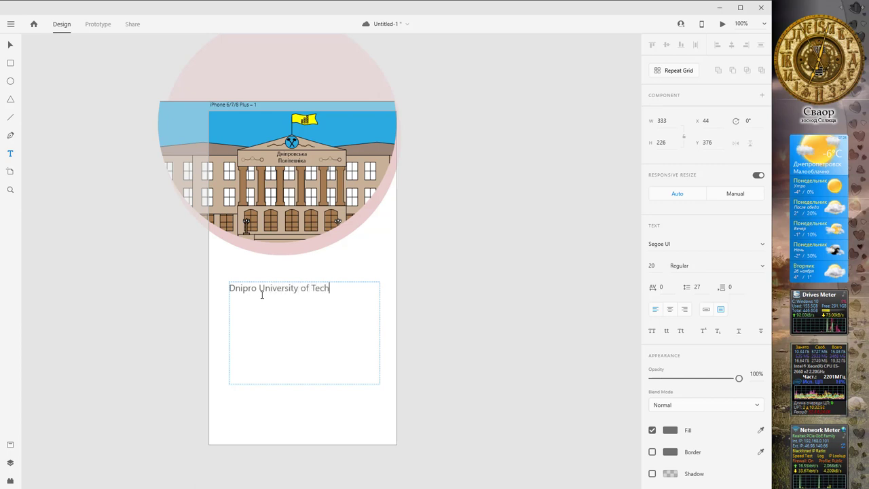
pyautogui.write('nology')
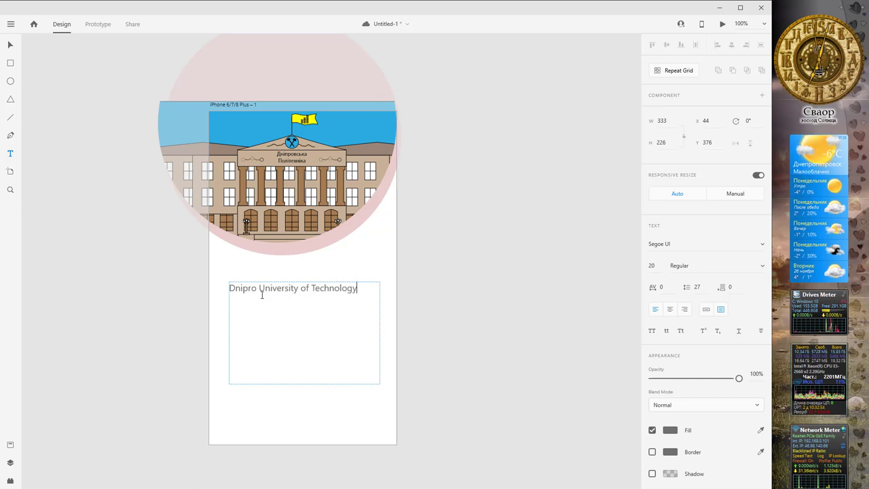
# Format the whole university title as Segoe UI Bold at size 48 with centered alignment
pyautogui.hotkey('ctrl', 'a')
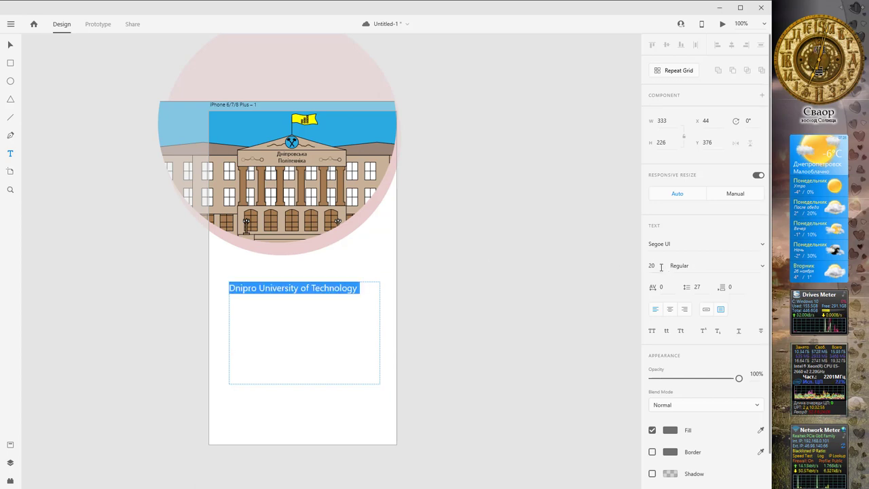
pyautogui.moveTo(662, 265); pyautogui.dragTo(637, 266)
pyautogui.write('48')
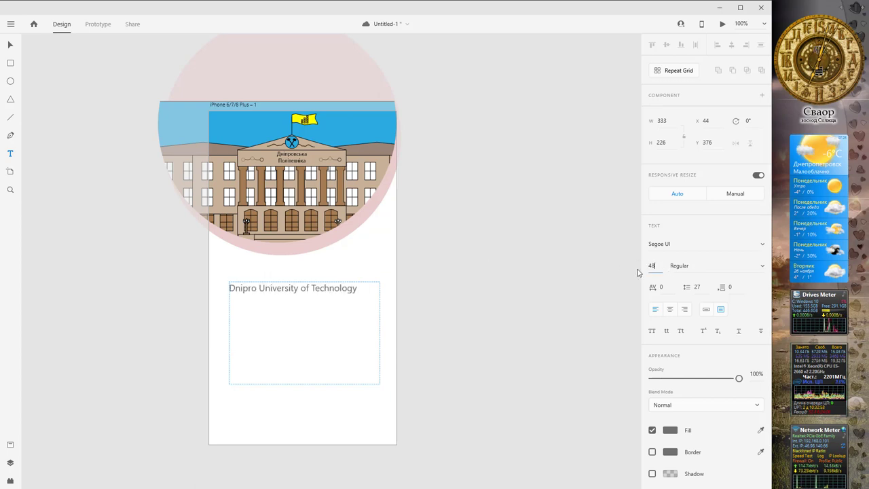
pyautogui.press('Return')
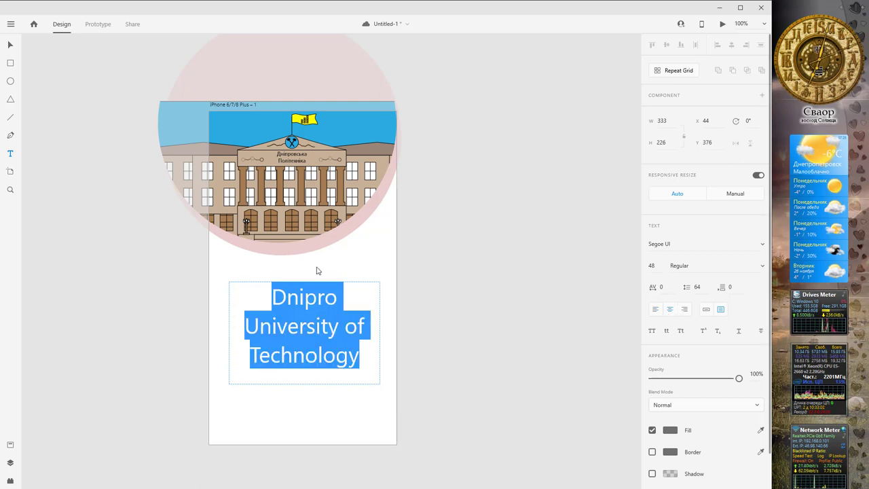
pyautogui.click(749, 265)
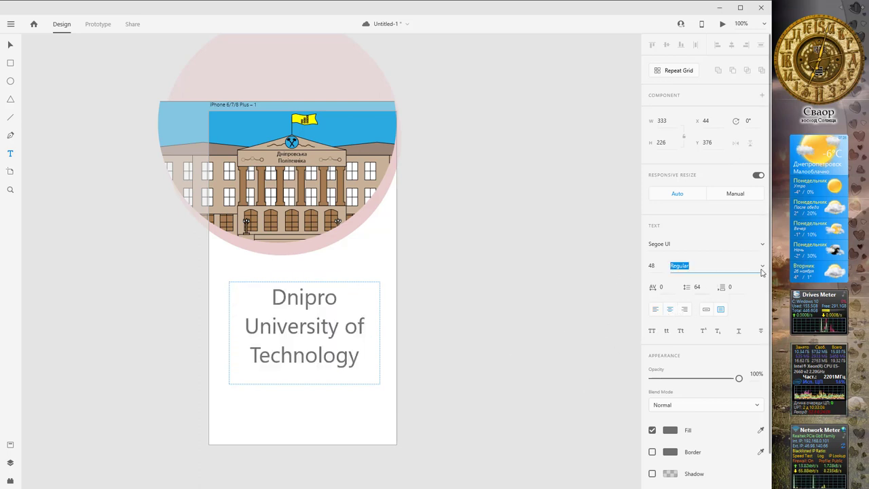
pyautogui.click(762, 266)
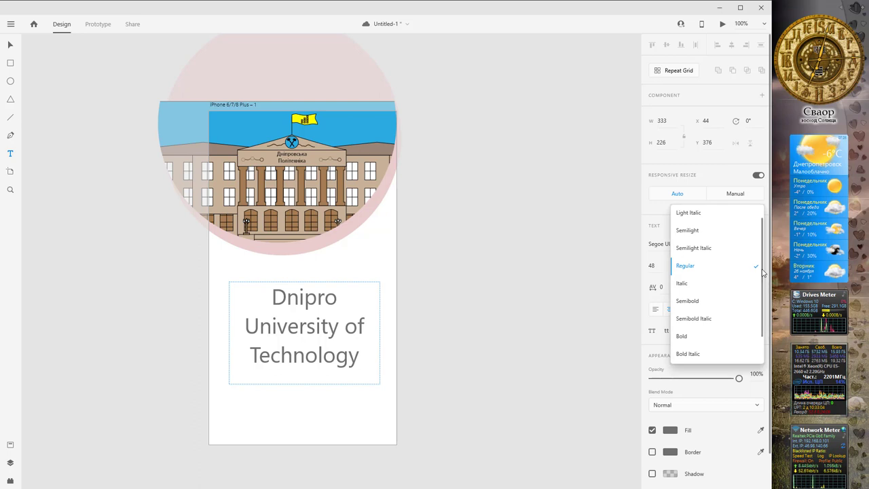
pyautogui.click(715, 335)
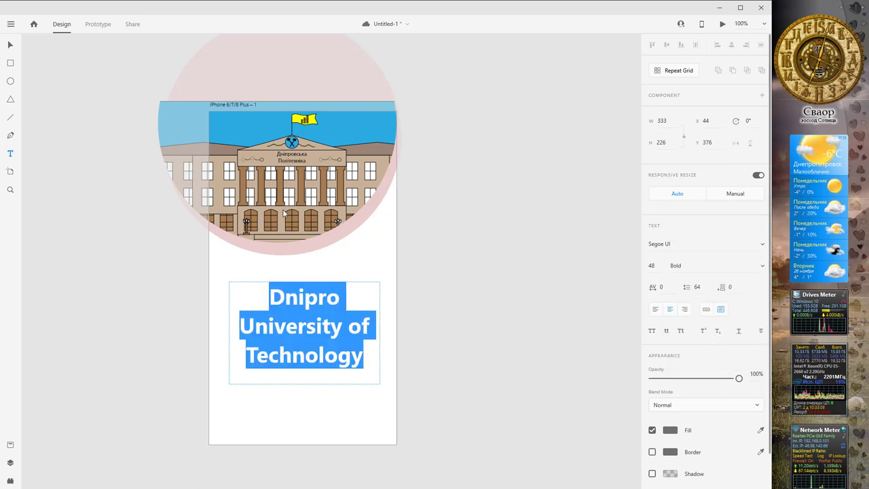
# Move the title up to about X 32, Y 340 below the header and lighten its fill to a pale grey
pyautogui.click(10, 45)
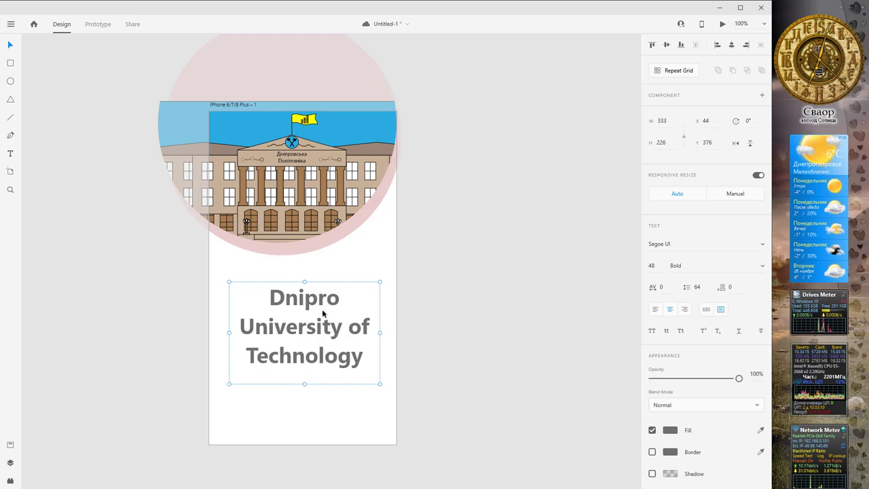
pyautogui.moveTo(317, 307); pyautogui.dragTo(309, 285)
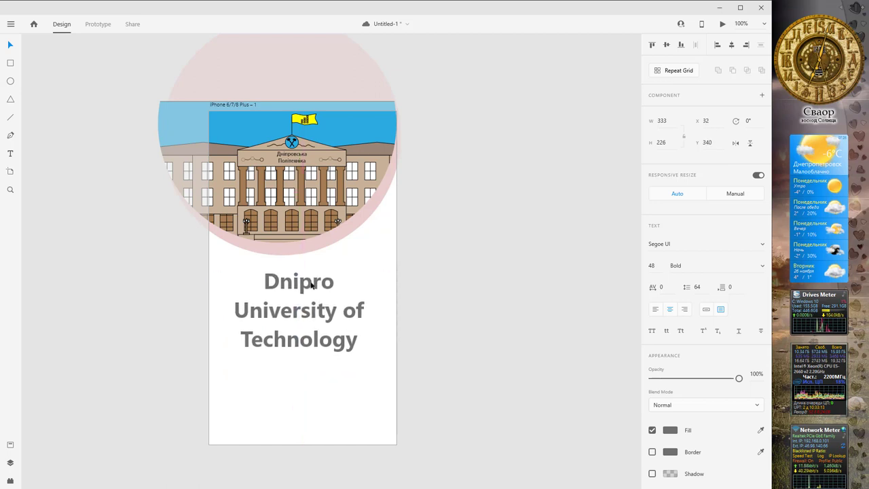
pyautogui.click(670, 430)
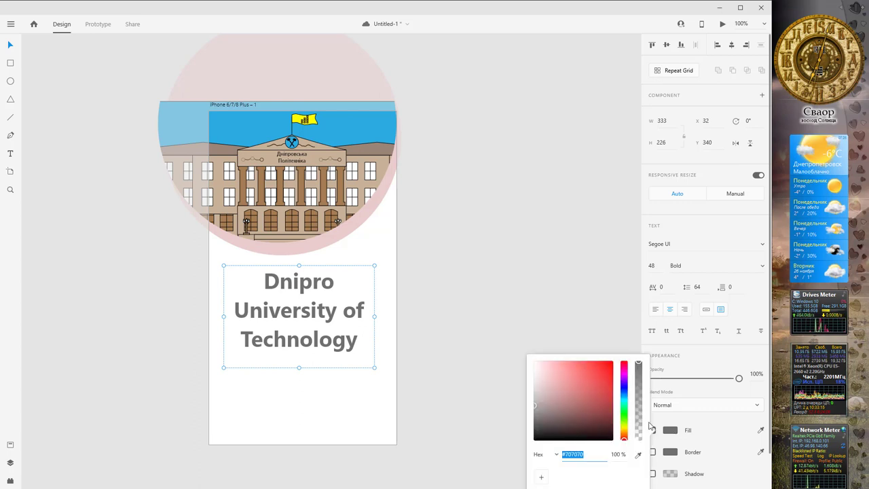
pyautogui.moveTo(537, 406)
pyautogui.mouseDown()
pyautogui.moveTo(544, 390)
pyautogui.moveTo(535, 390)
pyautogui.mouseUp()
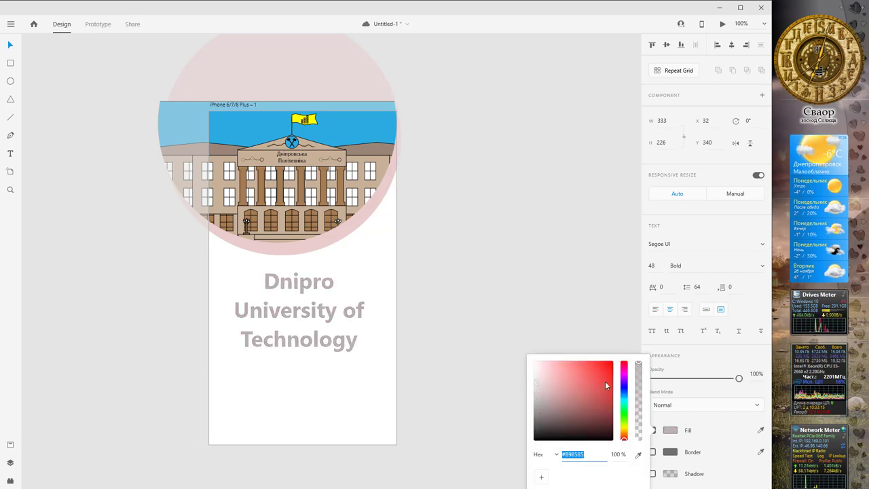
pyautogui.click(590, 275)
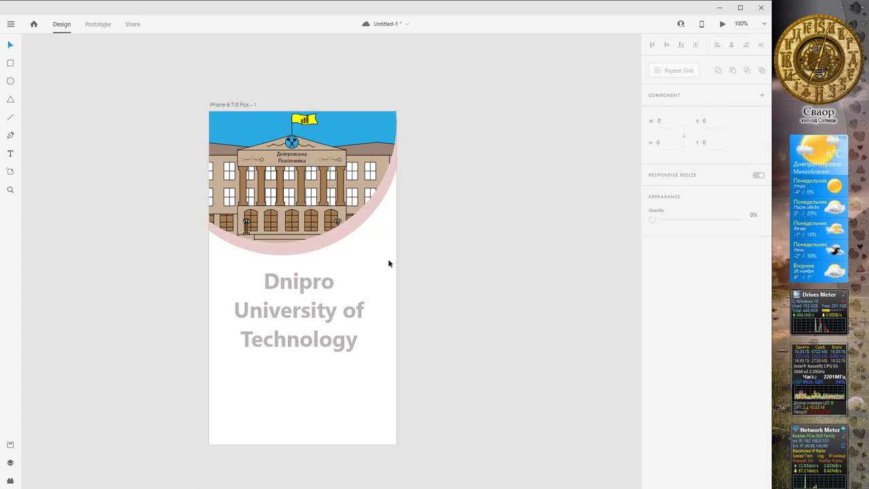
# Draw a 414 × 736 rectangle covering the entire iPhone artboard
pyautogui.click(10, 63)
pyautogui.moveTo(398, 446); pyautogui.dragTo(377, 387)
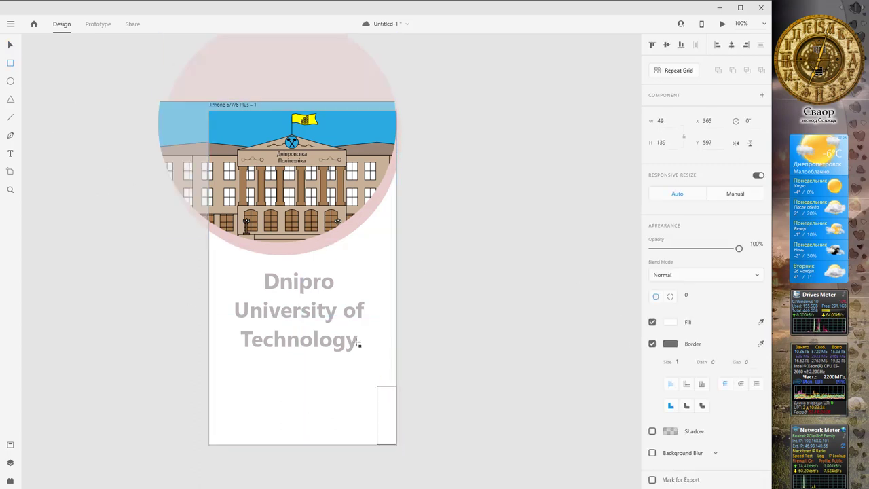
pyautogui.moveTo(358, 343); pyautogui.dragTo(210, 111)
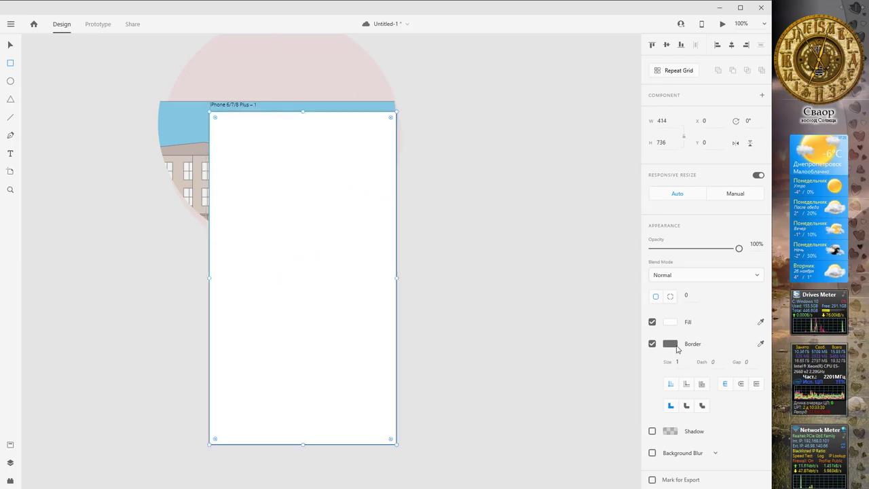
# Remove the full-size rectangle's border and fill it with a pale pink of about #EBDFDF
pyautogui.click(653, 344)
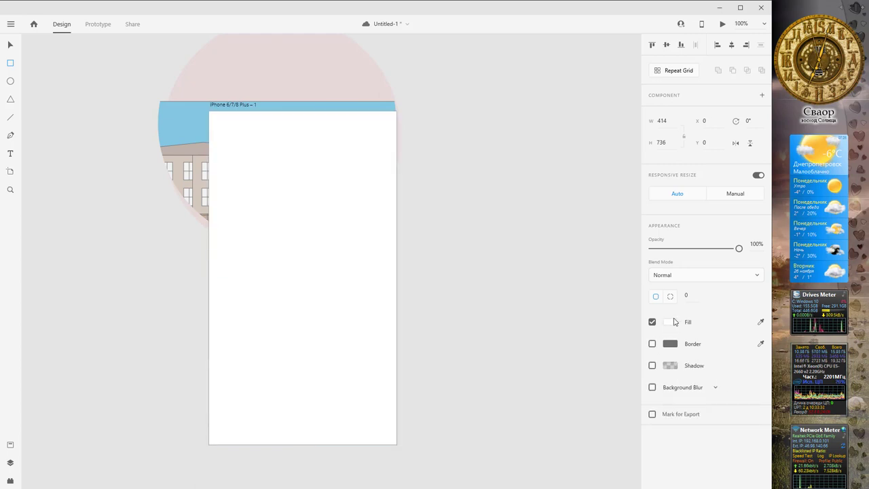
pyautogui.click(672, 323)
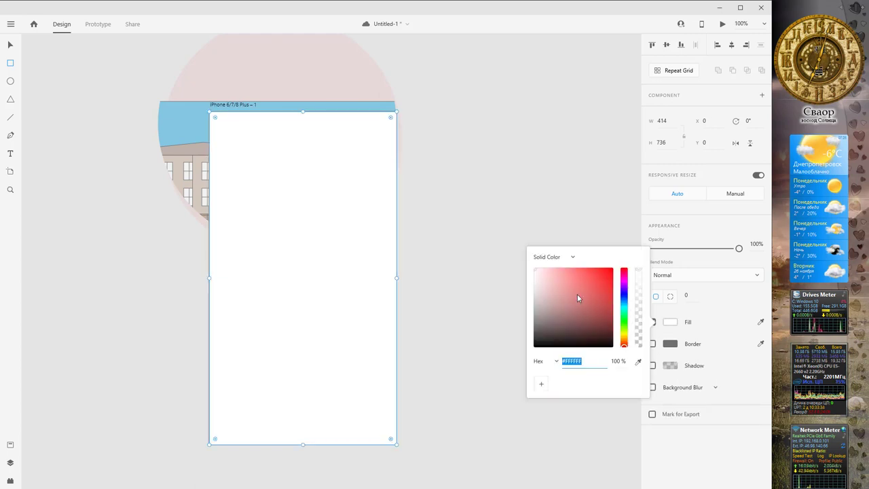
pyautogui.click(540, 281)
pyautogui.moveTo(538, 279); pyautogui.dragTo(538, 276)
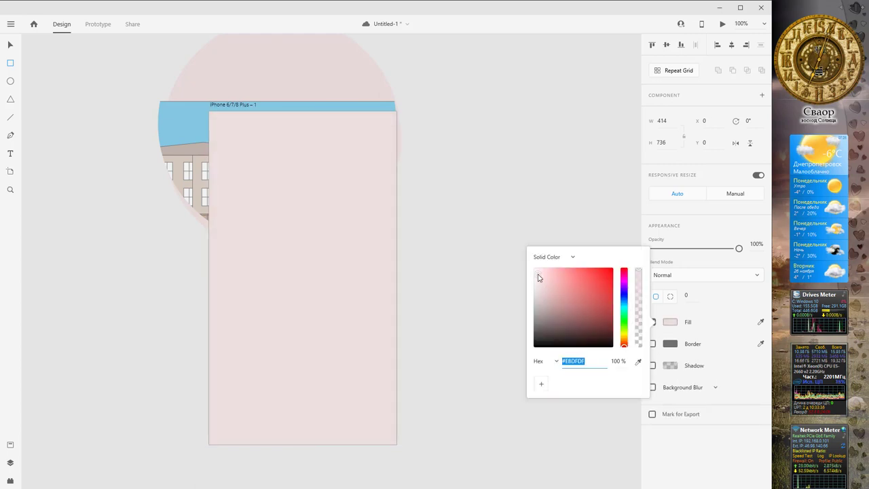
pyautogui.click(548, 206)
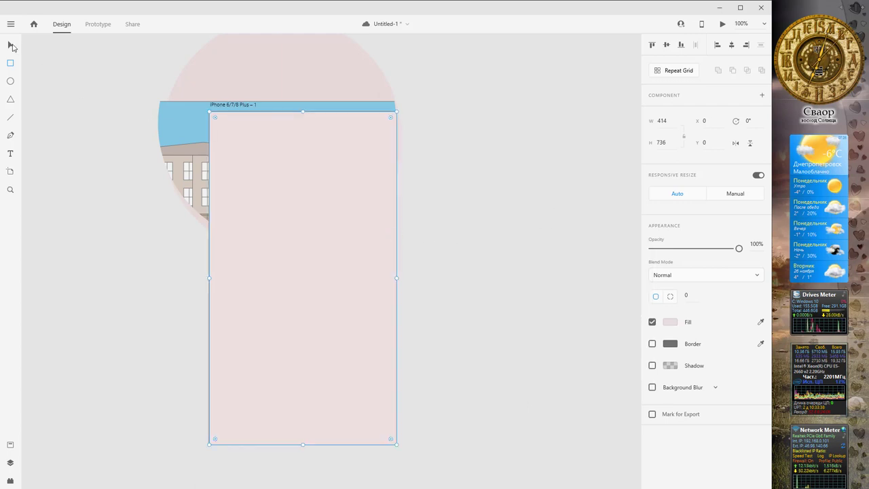
# Send the pink rectangle to the back so it serves as the screen's background
pyautogui.click(11, 45)
pyautogui.rightClick(315, 246)
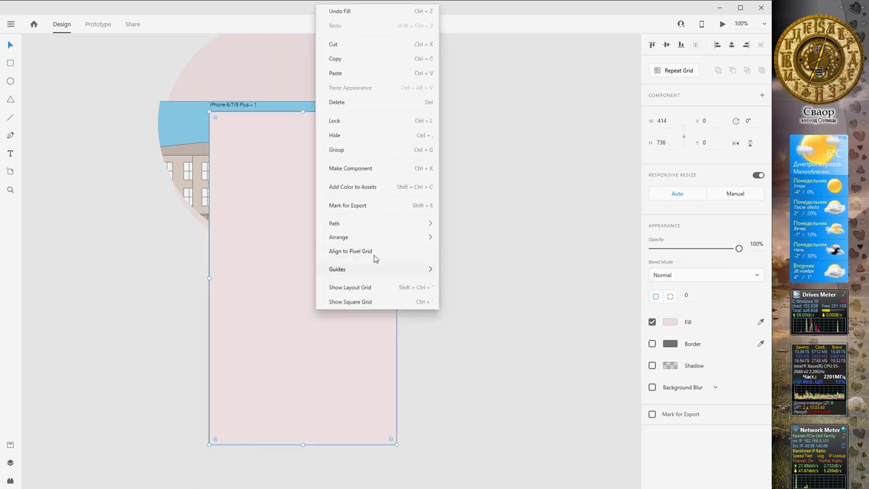
pyautogui.moveTo(392, 237)
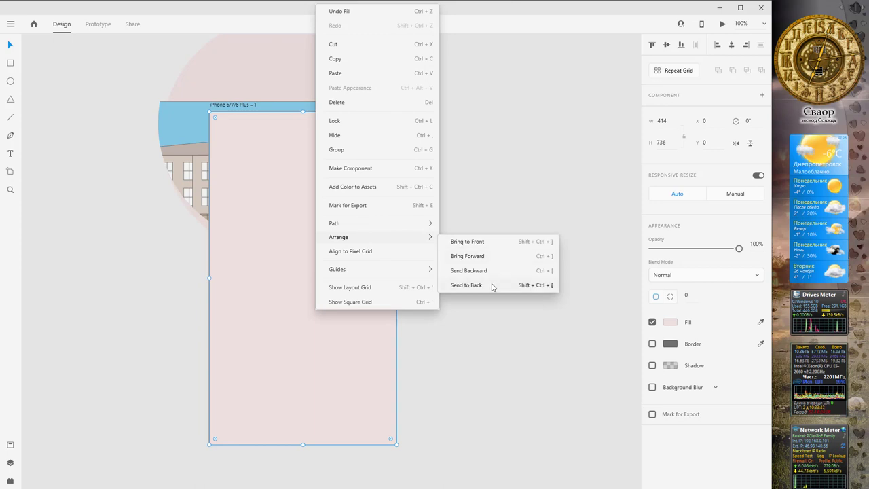
pyautogui.click(492, 288)
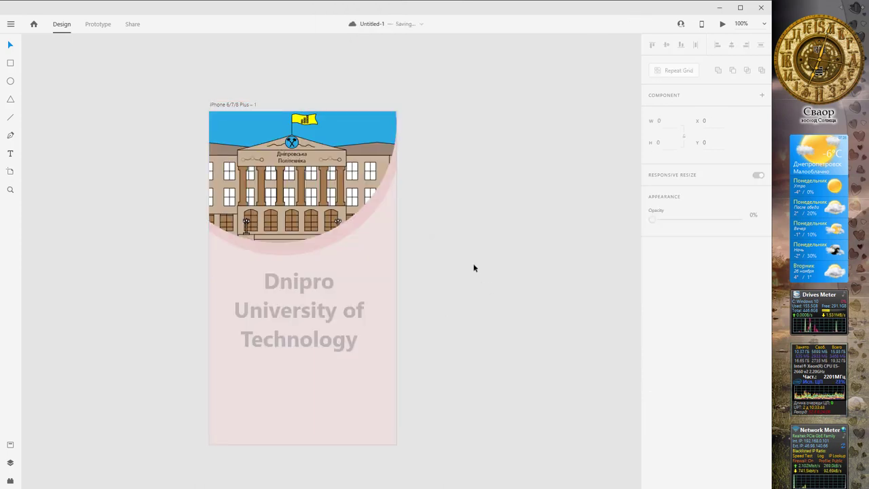
# Move the university title slightly up to about X 31, Y 327 and save the document
pyautogui.click(305, 285)
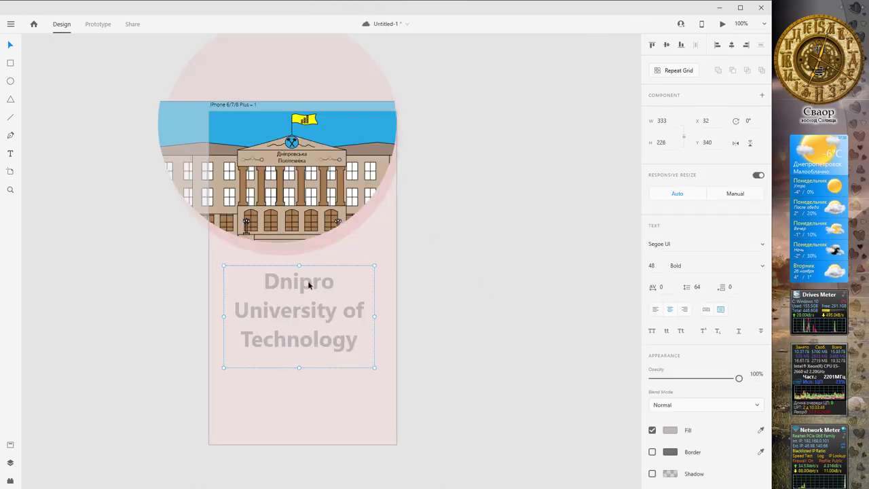
pyautogui.moveTo(309, 286); pyautogui.dragTo(307, 278)
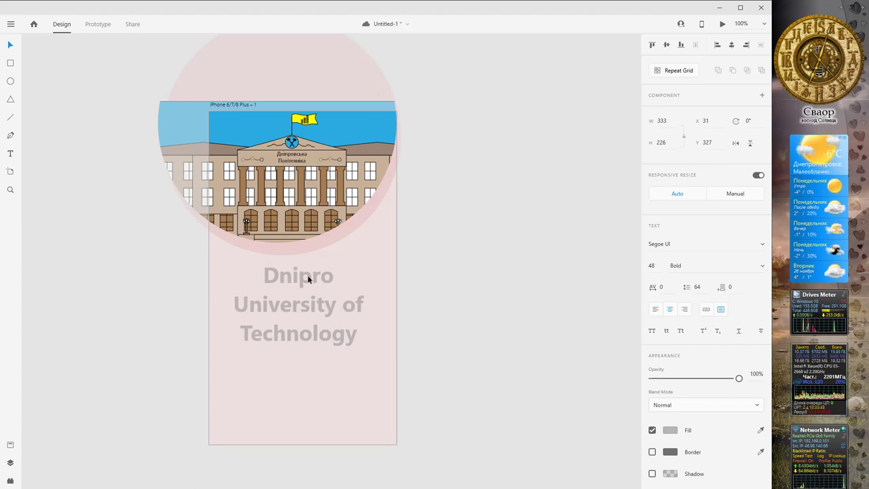
pyautogui.hscroll(2, 450, 216)
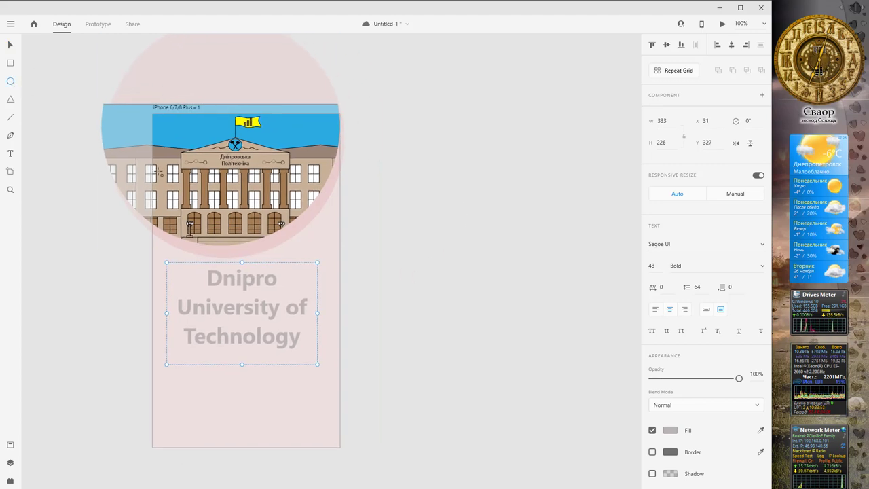
pyautogui.hotkey('ctrl', 's')
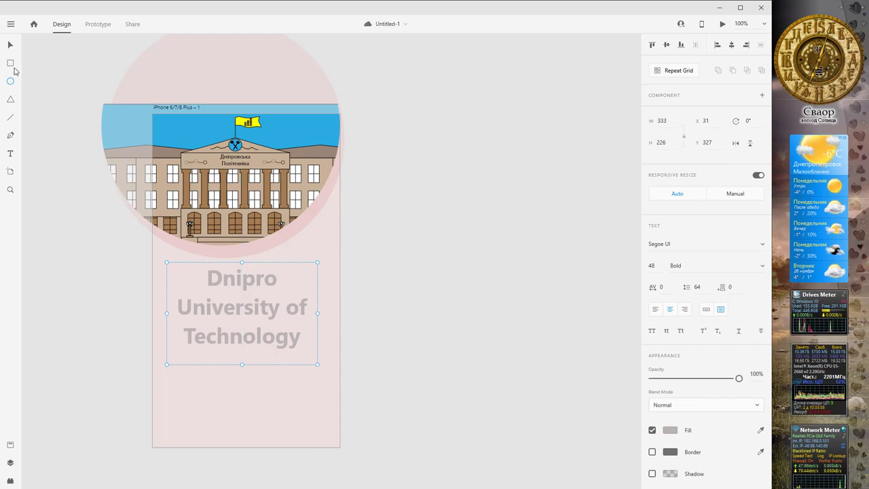
# Draw a rectangle about 48 × 85 in the empty area beside the artboard and round its corners to about 17
pyautogui.press('r')
pyautogui.moveTo(457, 248); pyautogui.dragTo(480, 288)
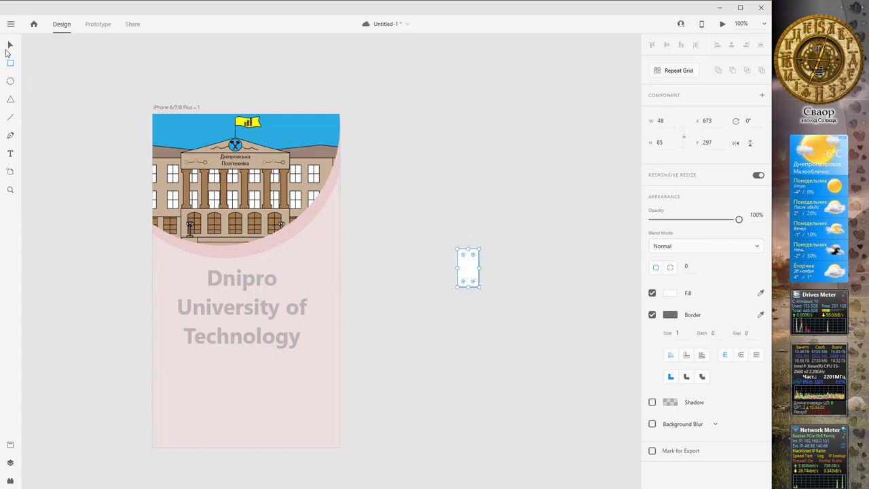
pyautogui.click(10, 45)
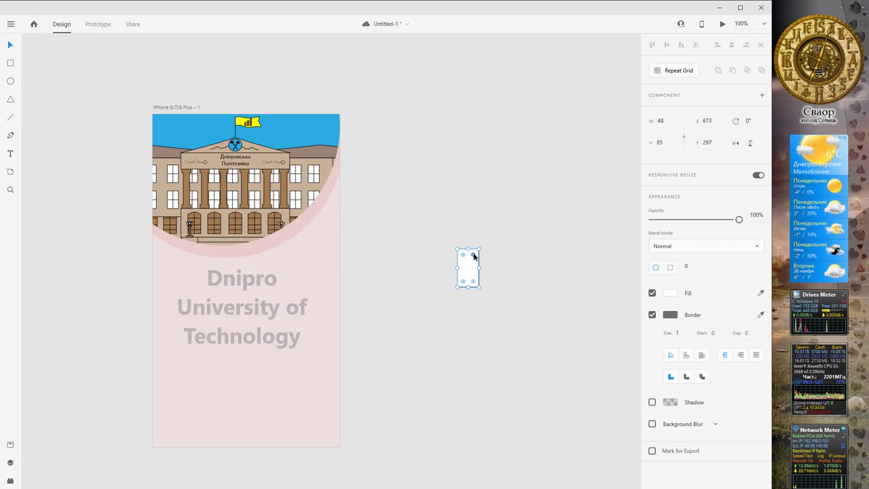
pyautogui.moveTo(473, 257); pyautogui.dragTo(474, 257)
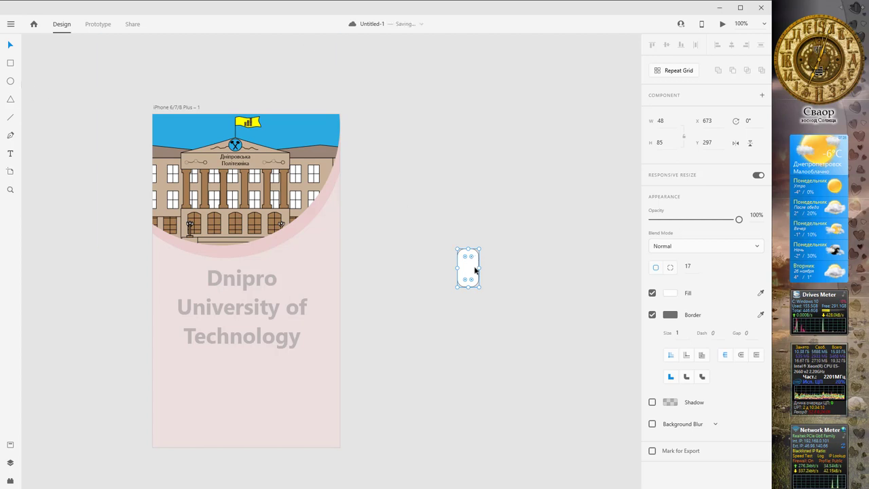
# Duplicate the rounded rectangle beside the original, enlarge the copy to about 66 × 110, and remove its fill
pyautogui.moveTo(477, 269); pyautogui.dragTo(520, 237)
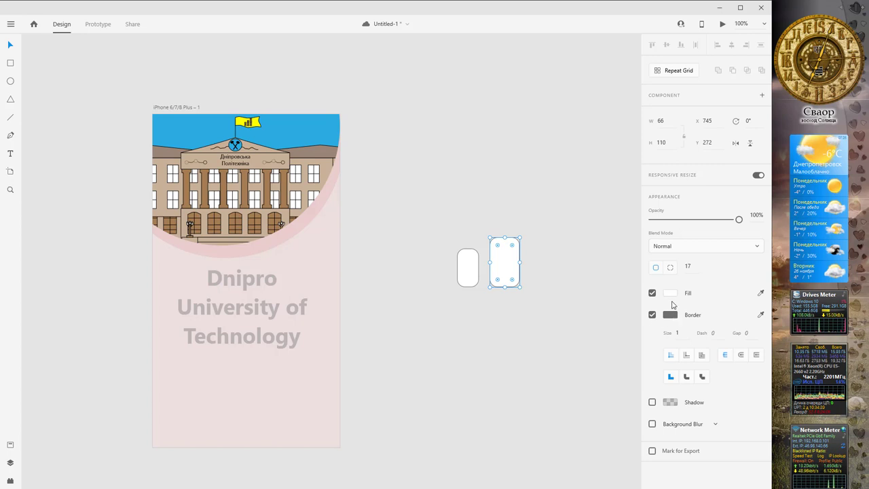
pyautogui.click(653, 294)
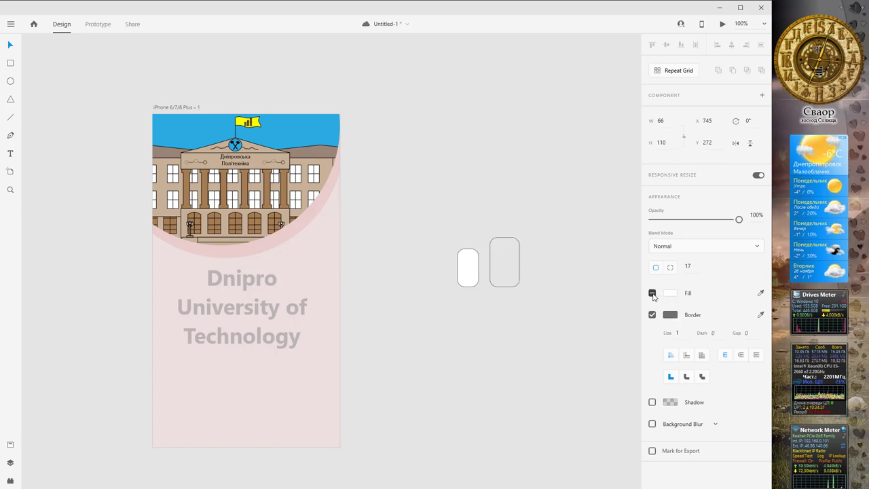
# Set the unfilled rounded outline's border size to 5 and centre it around the white capsule at about X 664, Y 285
pyautogui.click(671, 332)
pyautogui.write('5')
pyautogui.press('Return')
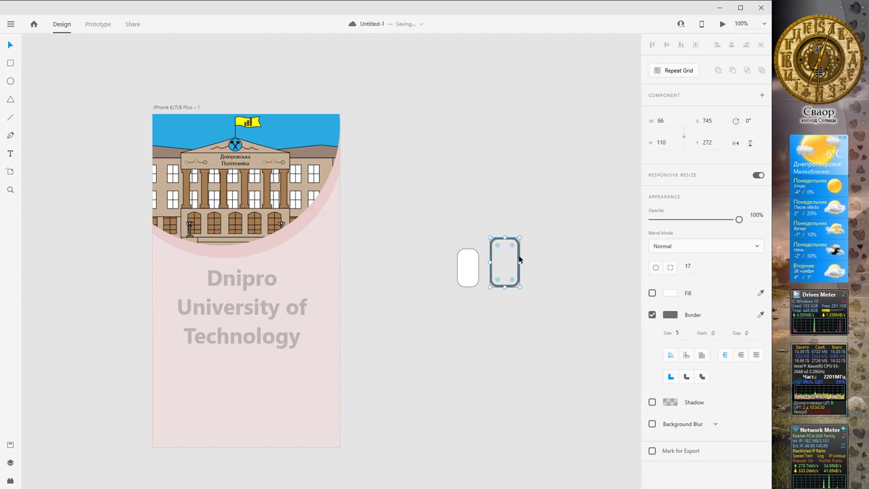
pyautogui.moveTo(519, 259); pyautogui.dragTo(482, 267)
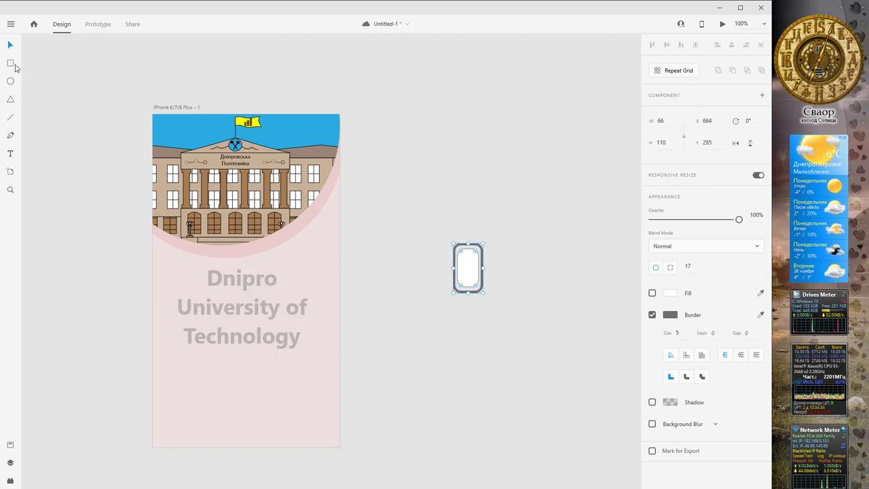
# Draw a rectangle about 129 × 82 over the lower half of the rounded outline and mask the outline with it
pyautogui.click(10, 64)
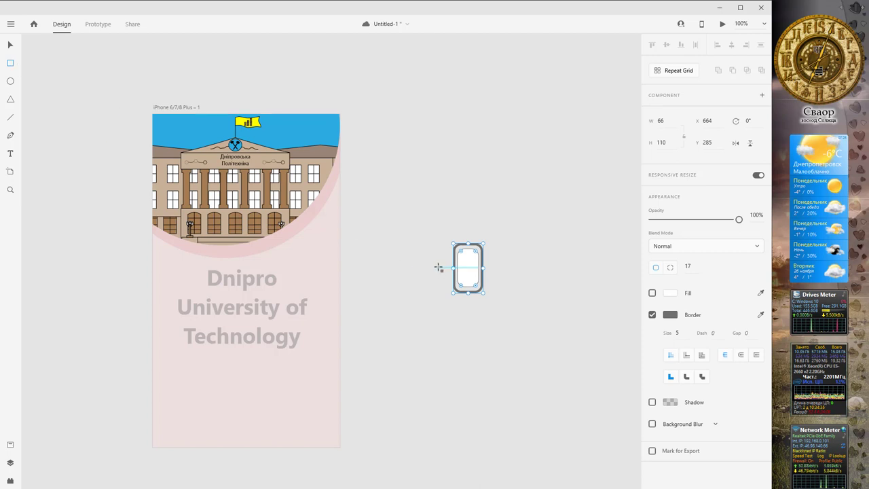
pyautogui.moveTo(440, 267)
pyautogui.mouseDown()
pyautogui.moveTo(512, 313)
pyautogui.moveTo(496, 320)
pyautogui.moveTo(499, 305)
pyautogui.mouseUp()
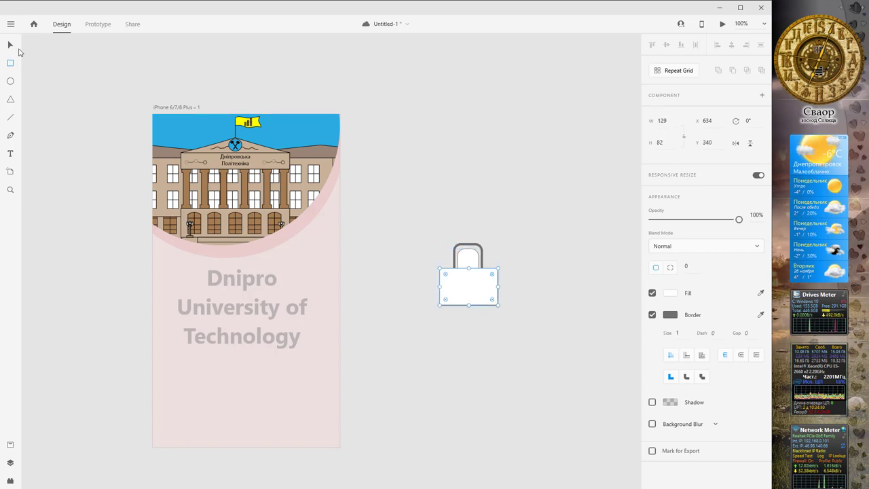
pyautogui.press('v')
pyautogui.keyDown('shift'); pyautogui.click(467, 252); pyautogui.keyUp('shift')
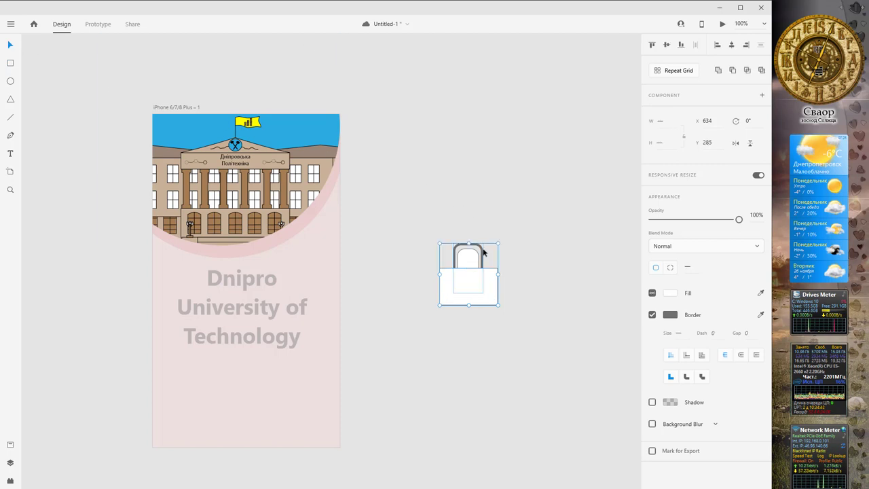
pyautogui.rightClick(491, 276)
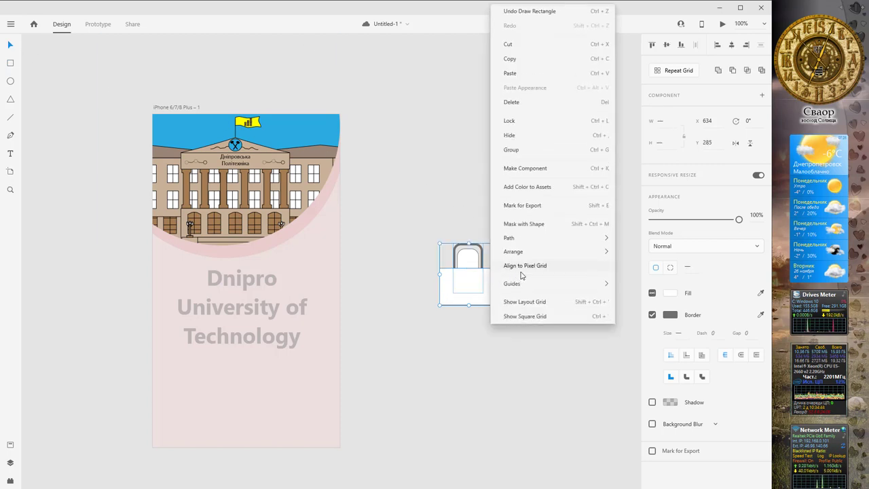
pyautogui.click(534, 224)
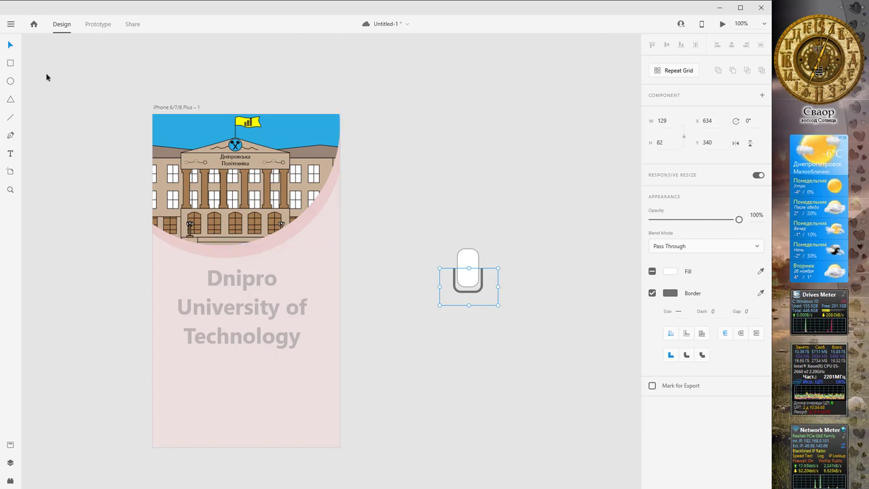
# Draw a vertical line about 67 long down from the microphone holder's bottom centre with border size 5
pyautogui.click(11, 117)
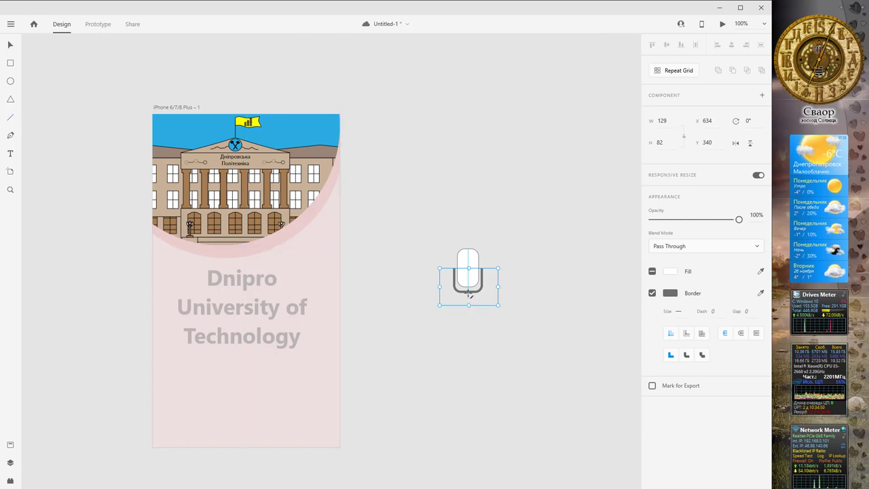
pyautogui.moveTo(469, 294); pyautogui.dragTo(470, 323)
pyautogui.write('5')
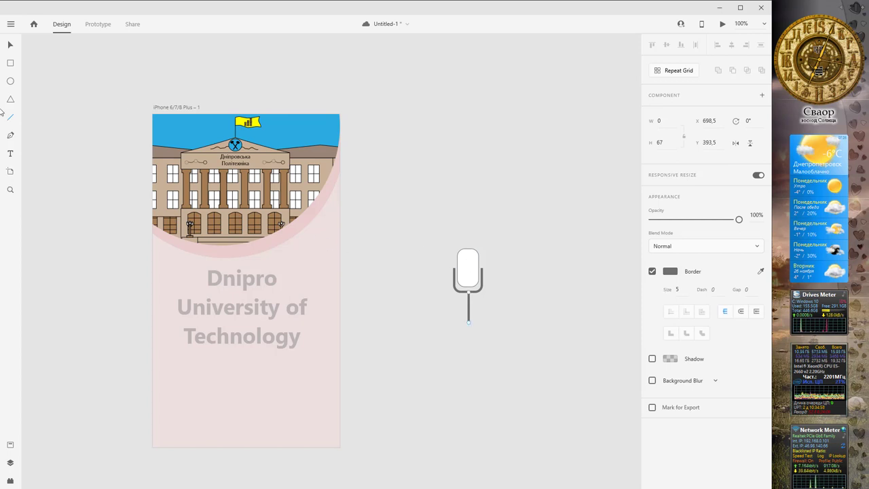
# Draw a horizontal base line about 87 long across the stand's lower end with border size 5, and save the document
pyautogui.click(9, 118)
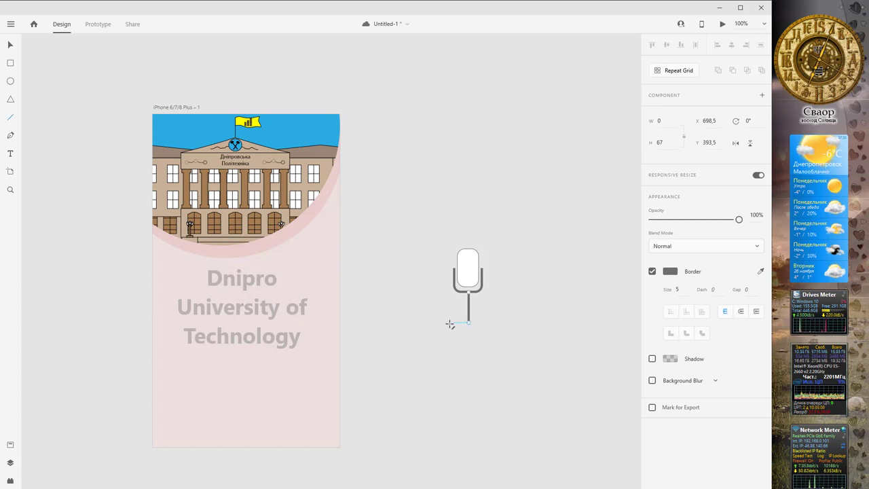
pyautogui.moveTo(449, 323); pyautogui.dragTo(488, 323)
pyautogui.click(678, 290)
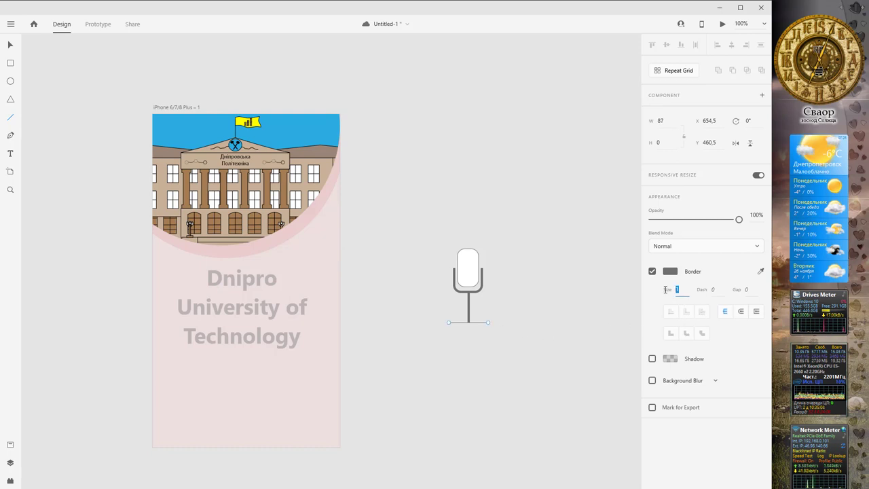
pyautogui.write('5')
pyautogui.press('Return')
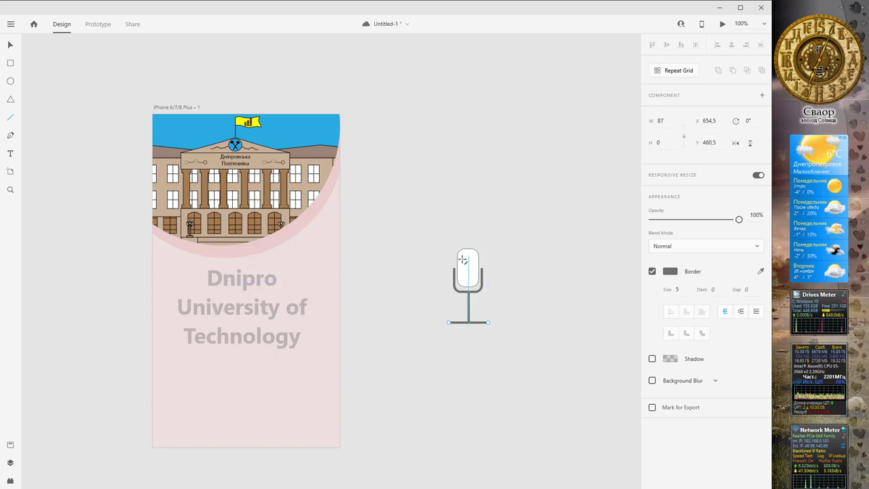
pyautogui.hotkey('ctrl', 's')
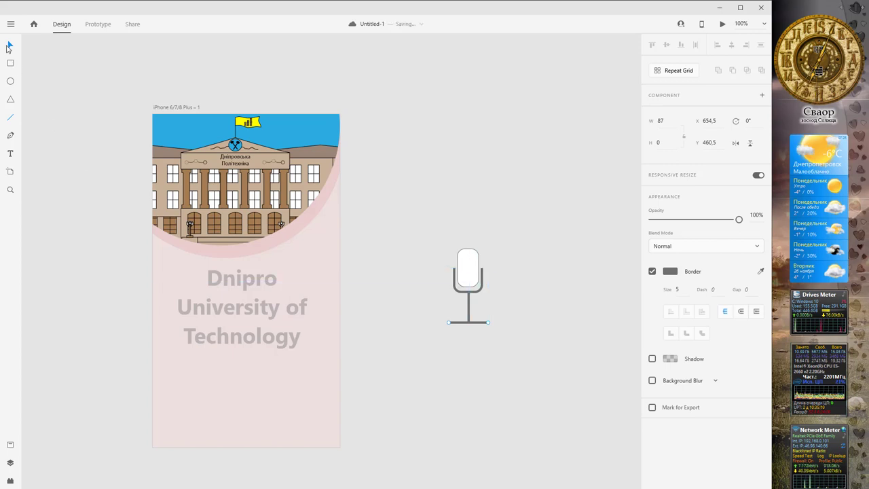
# Group all the microphone parts, scale the group to about 93 × 118.5, and place it below the title at about X 161, Y 518
pyautogui.moveTo(410, 231); pyautogui.dragTo(522, 365)
pyautogui.rightClick(478, 287)
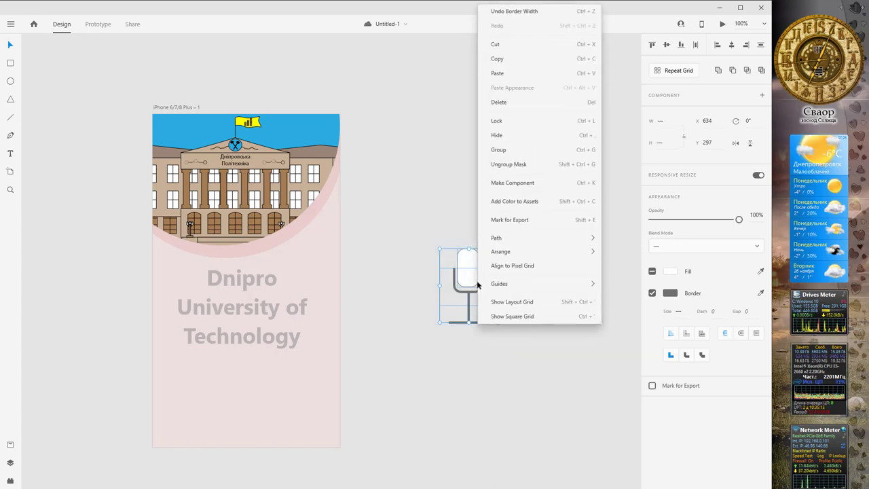
pyautogui.click(522, 150)
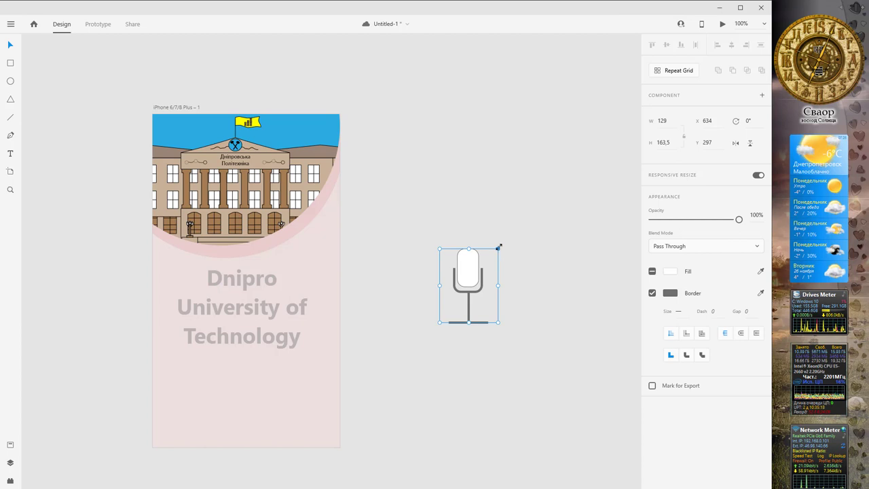
pyautogui.moveTo(499, 249); pyautogui.dragTo(244, 371)
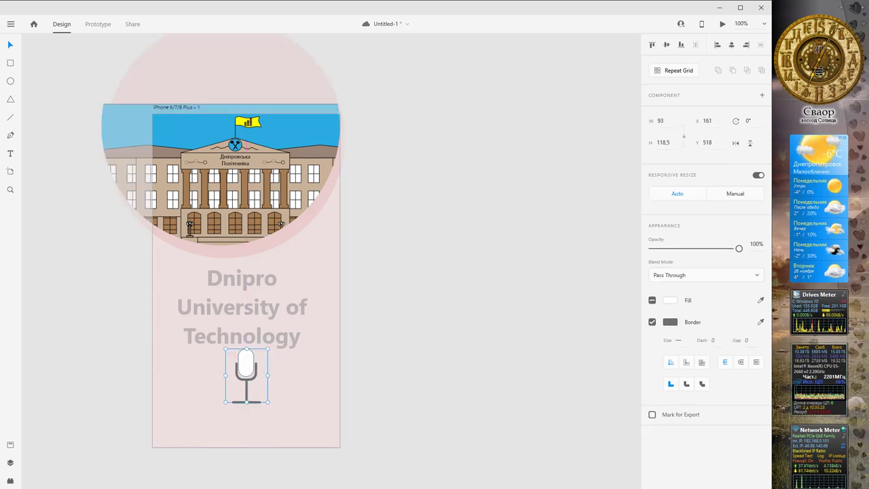
# Duplicate the university title text box beside the artboard and replace the copy's text with "Speak your command"
pyautogui.click(11, 153)
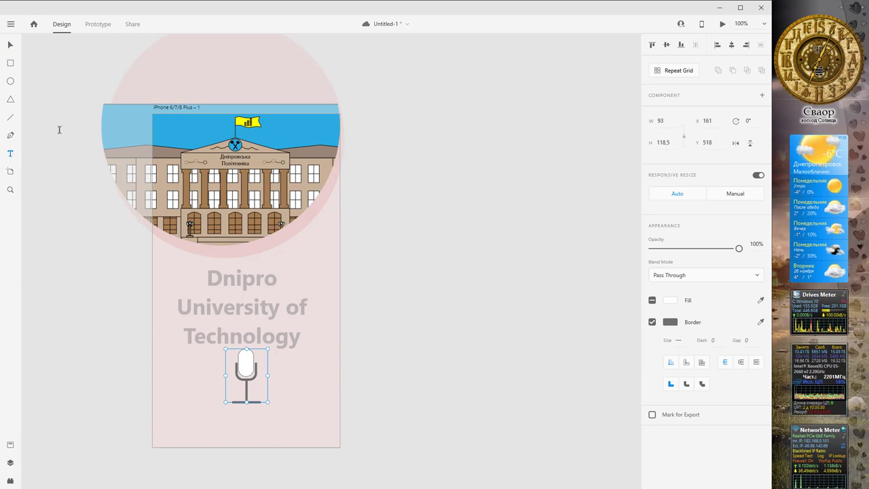
pyautogui.click(11, 46)
pyautogui.click(231, 291)
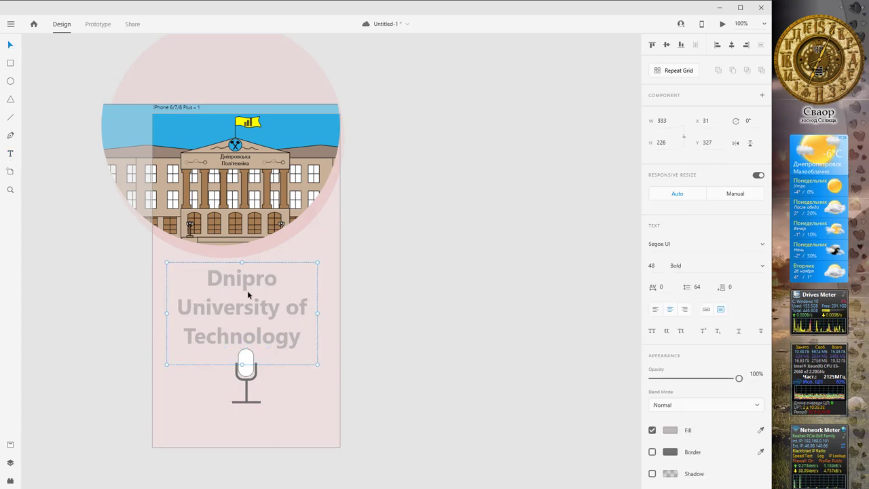
pyautogui.moveTo(248, 291); pyautogui.dragTo(426, 310)
pyautogui.doubleClick(421, 319)
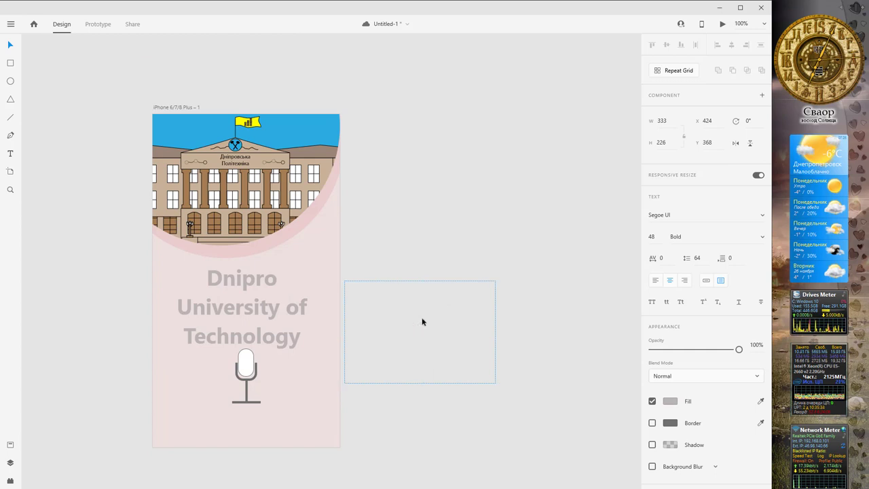
pyautogui.write('S')
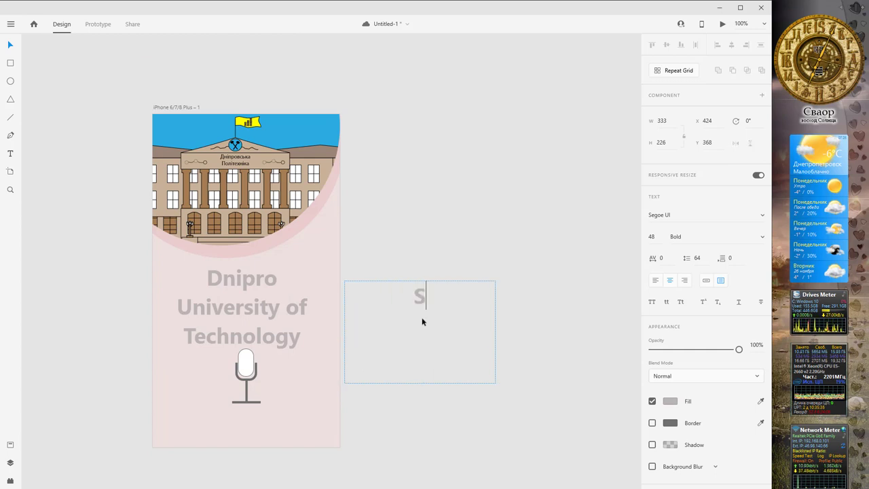
pyautogui.write('peak ')
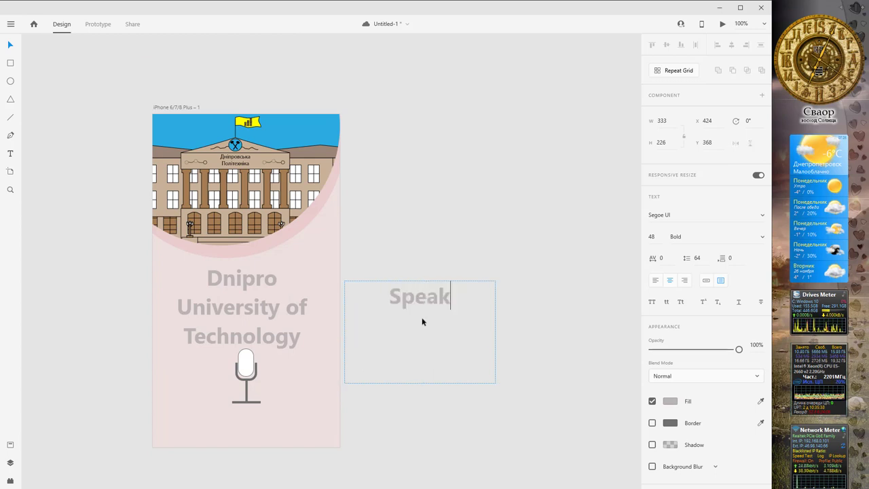
pyautogui.write('yo')
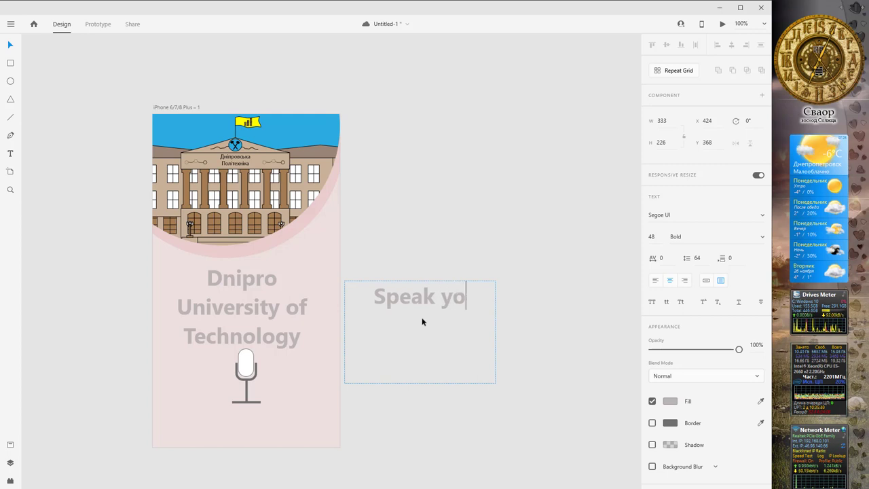
pyautogui.write('r')
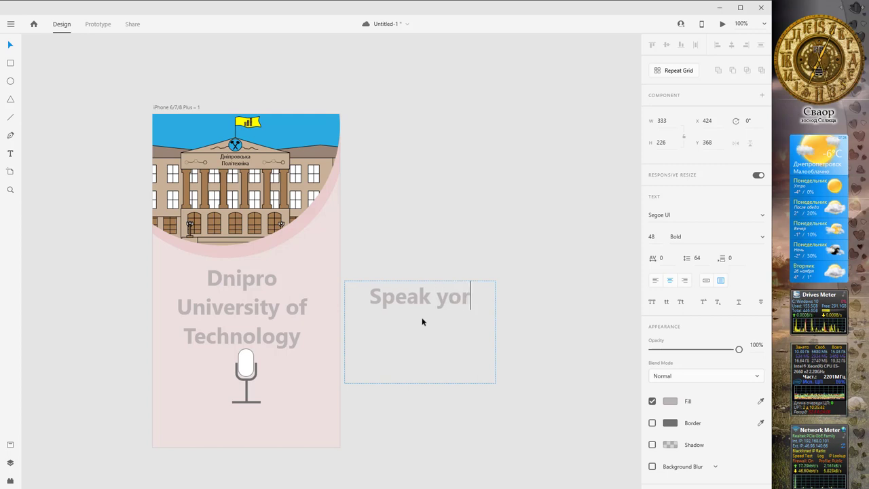
pyautogui.press('Left')
pyautogui.write('u')
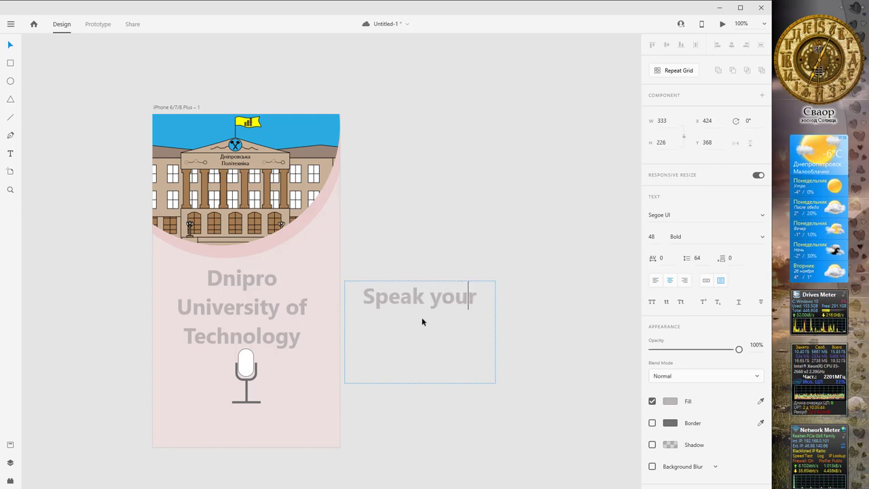
pyautogui.press('Right')
pyautogui.write('co')
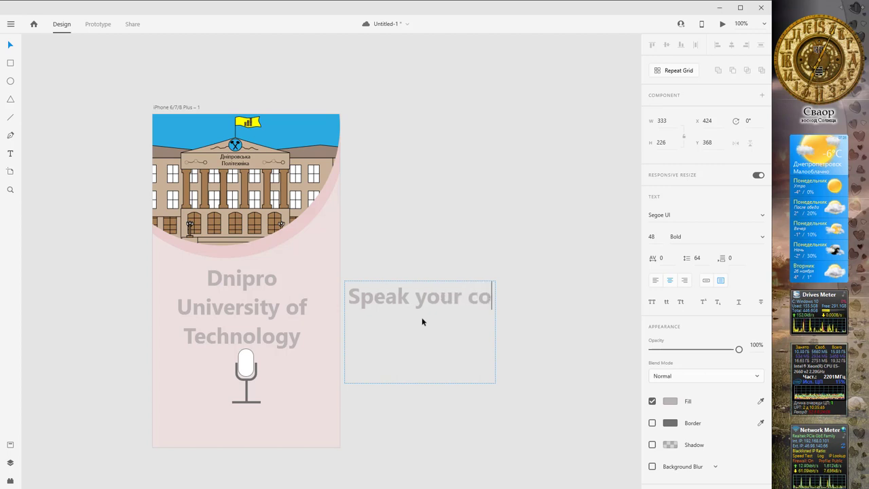
pyautogui.write('mmand')
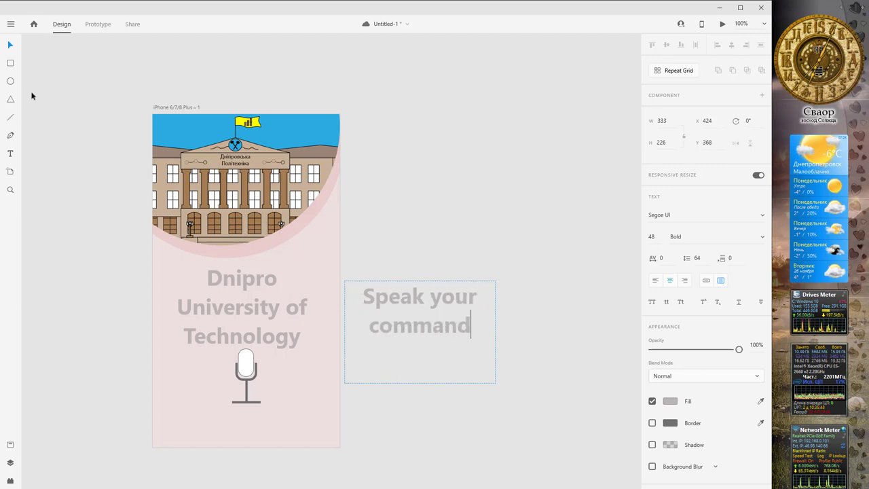
# Set the font size of the "Speak your command" text to 22
pyautogui.hotkey('ctrl', 'a')
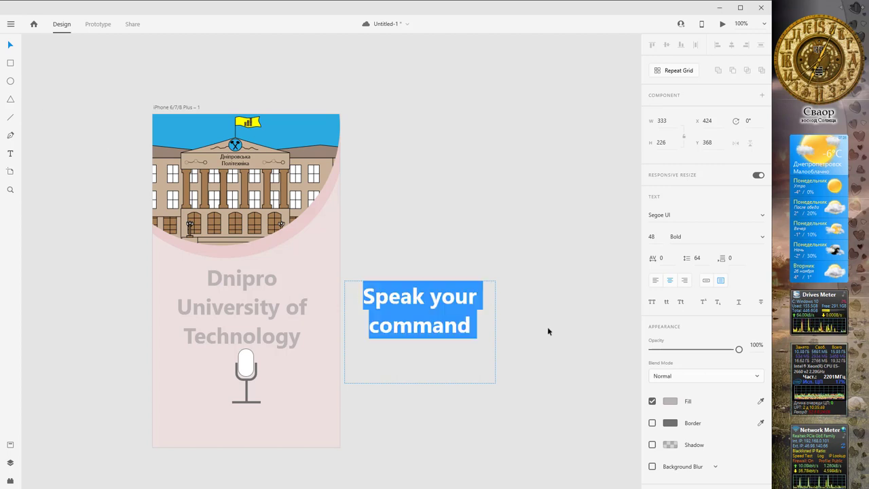
pyautogui.click(652, 236)
pyautogui.write('22')
pyautogui.press('Return')
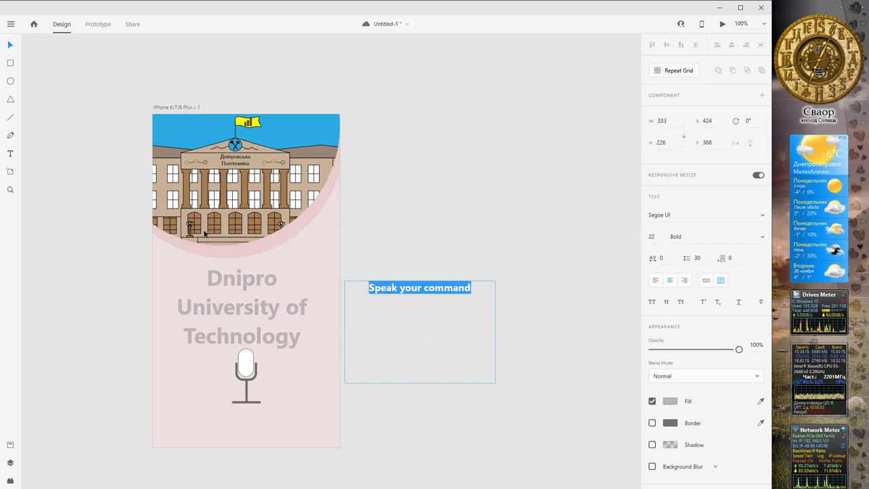
pyautogui.click(412, 290)
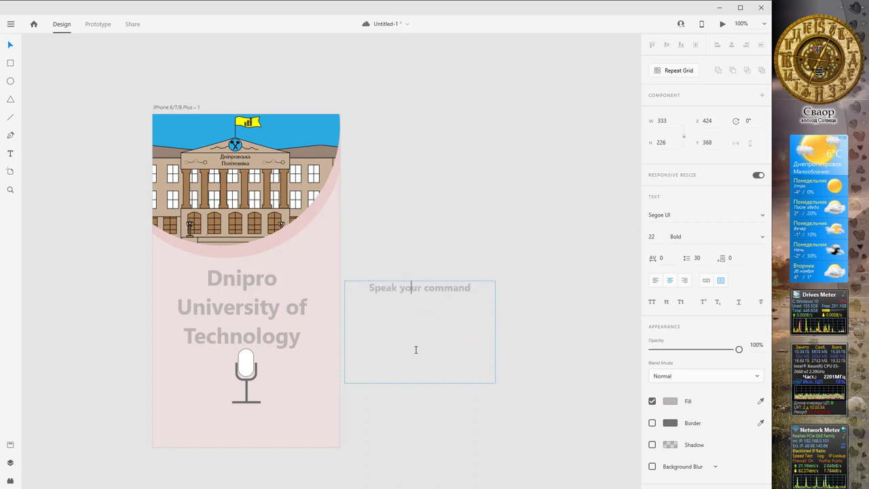
pyautogui.press('Escape')
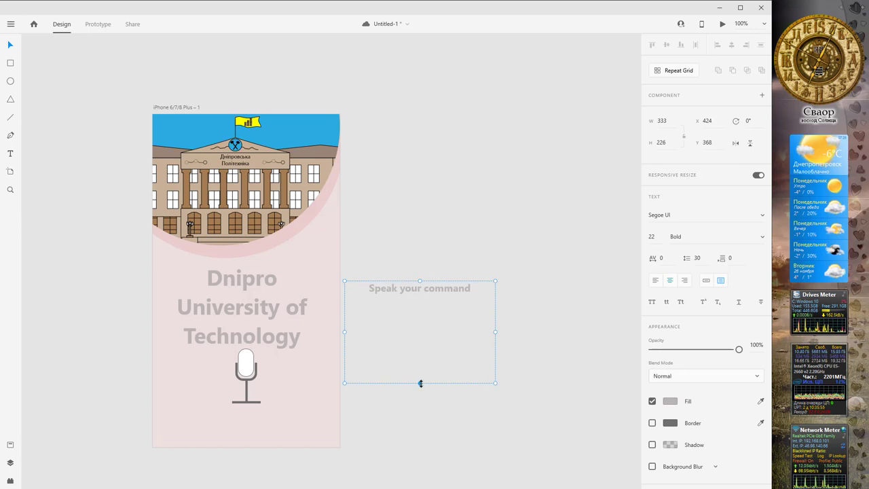
# Shrink the "Speak your command" text box to about 41 high and place it under the microphone at about X 41, Y 655
pyautogui.moveTo(419, 382); pyautogui.dragTo(261, 426)
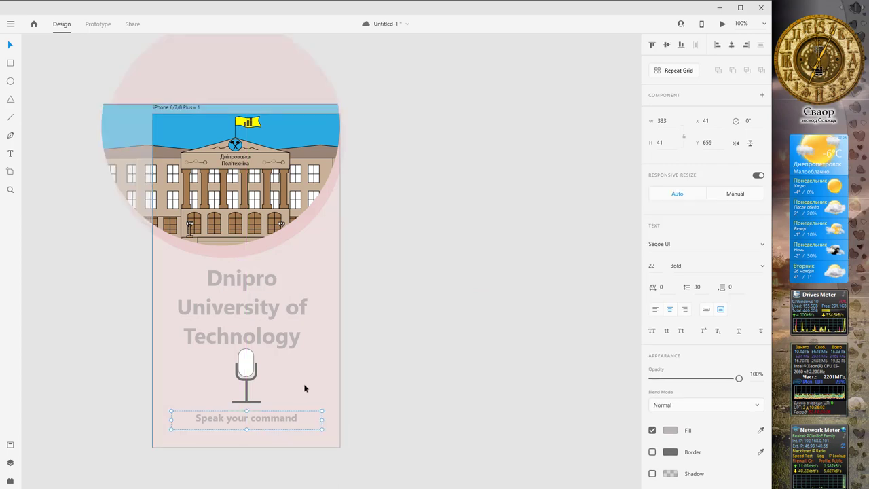
pyautogui.click(442, 320)
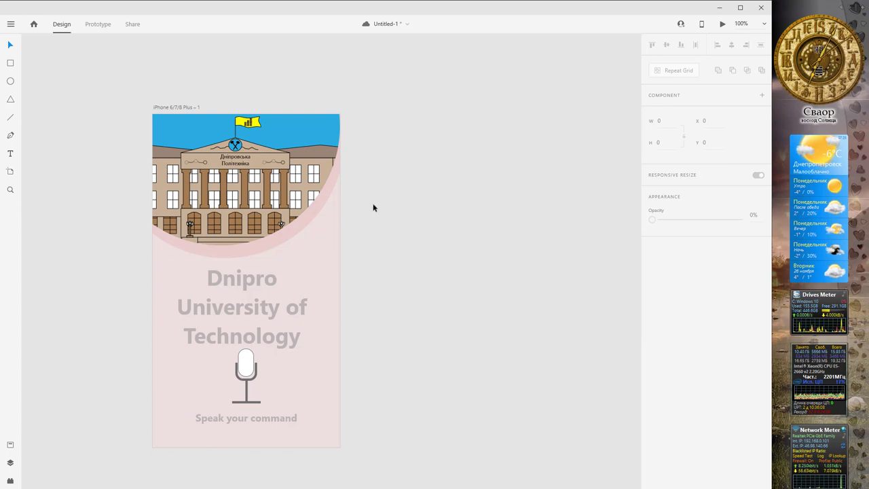
pyautogui.moveTo(421, 179); pyautogui.dragTo(384, 147)
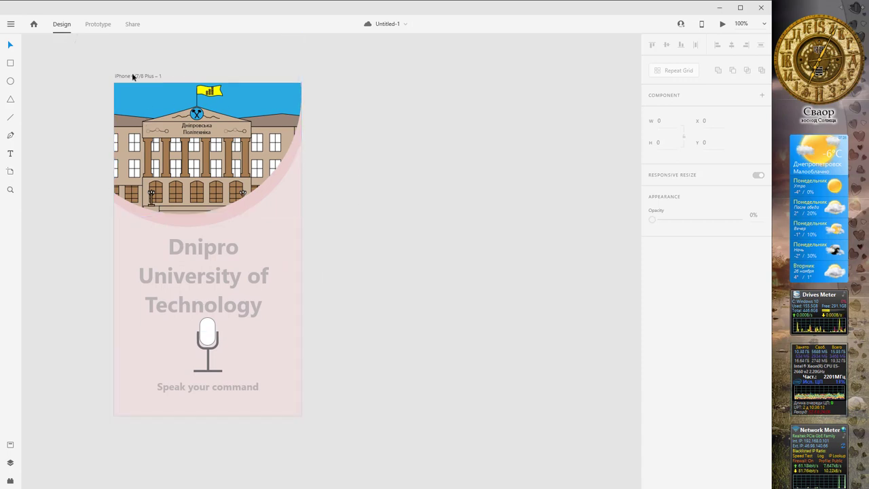
# Add a "DUT" text label over the blue sky of the building header, at about X 14, Y 12
pyautogui.moveTo(361, 125); pyautogui.dragTo(416, 159)
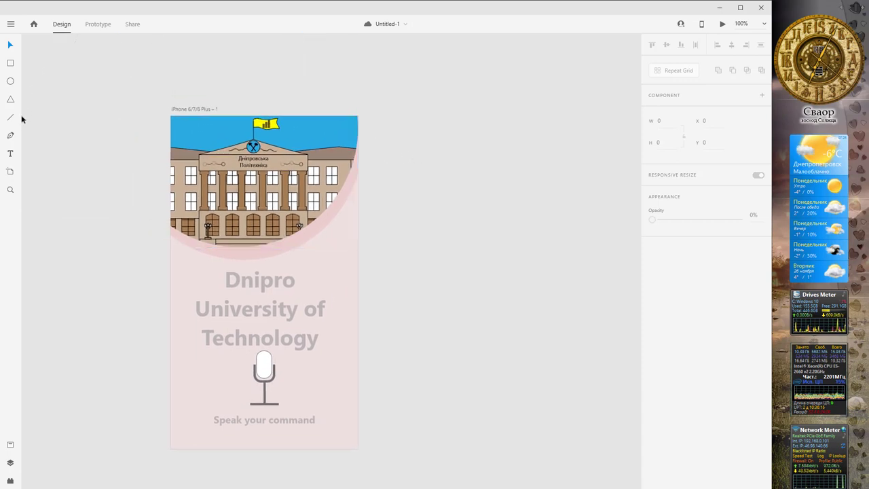
pyautogui.click(10, 155)
pyautogui.click(181, 128)
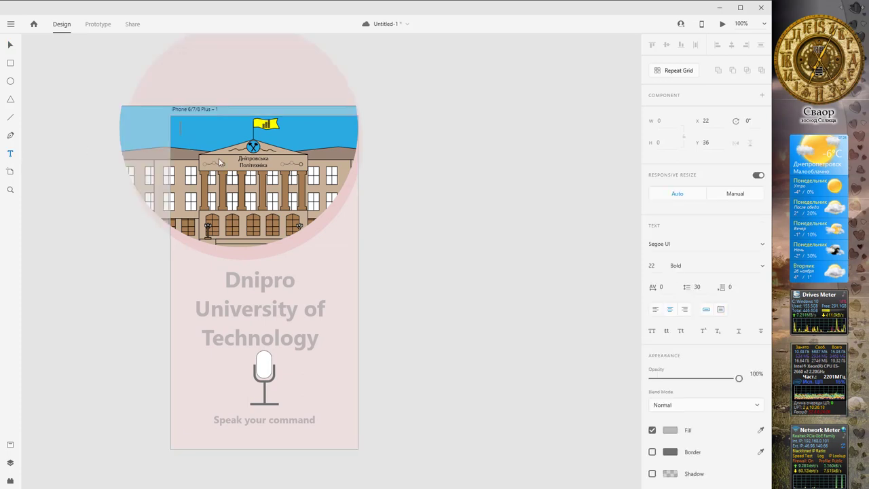
pyautogui.write('DU')
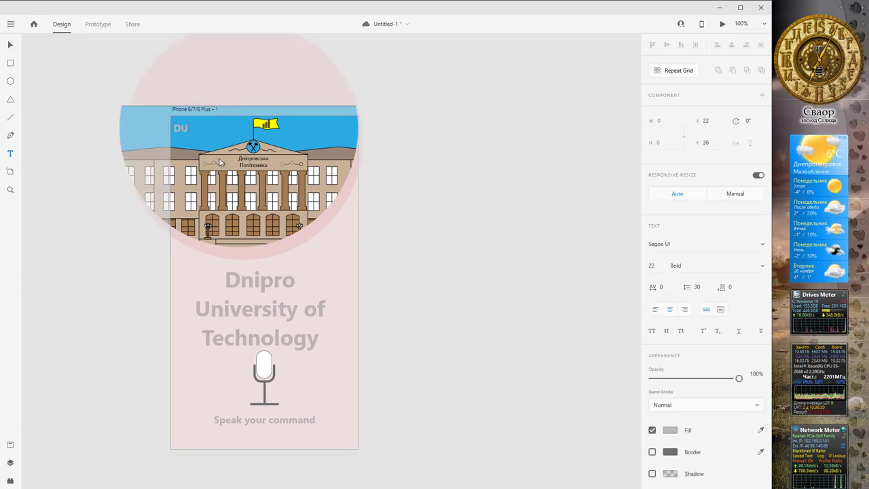
pyautogui.write('T')
pyautogui.click(10, 45)
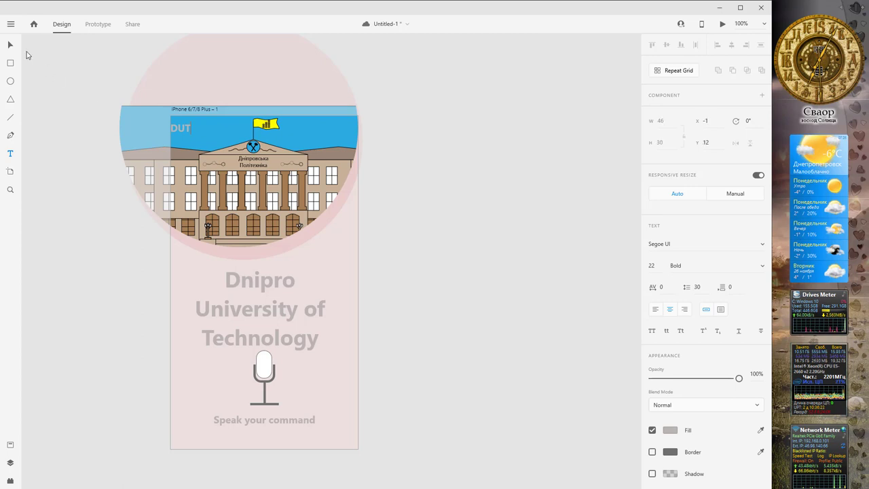
pyautogui.moveTo(187, 133); pyautogui.dragTo(198, 133)
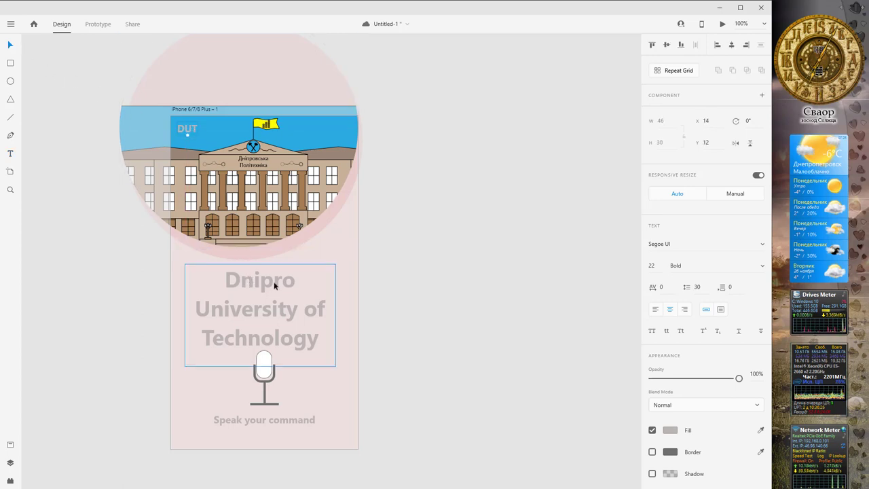
# Change the fill colour of the "DUT" label to white, #FFFFFF
pyautogui.click(670, 430)
pyautogui.moveTo(544, 367); pyautogui.dragTo(535, 361)
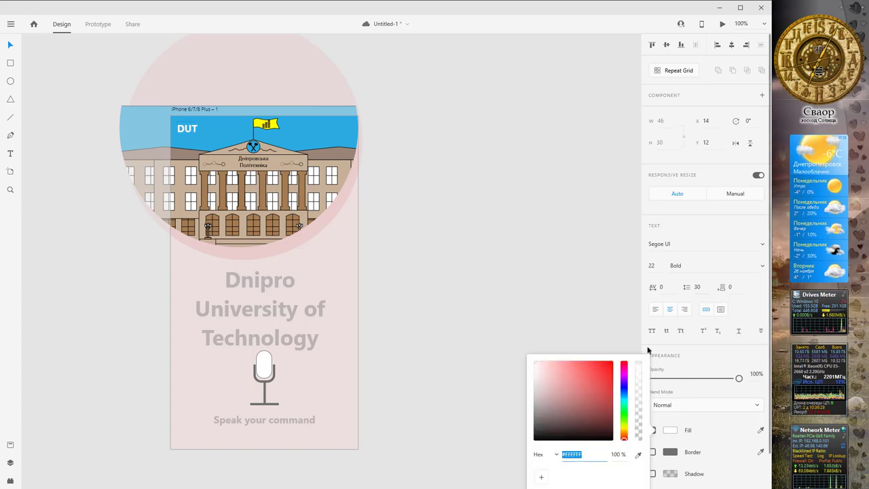
pyautogui.click(535, 244)
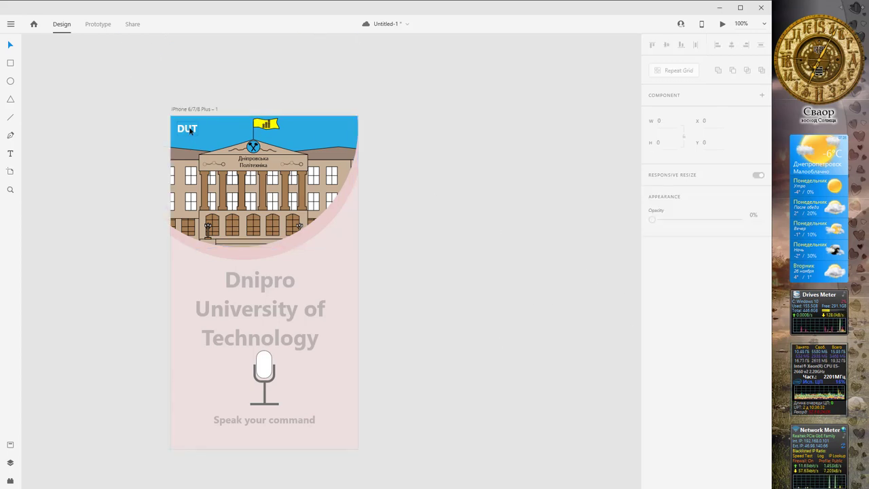
# Enlarge the "DUT" label by setting its font size to 25 and finally to 30
pyautogui.doubleClick(190, 131)
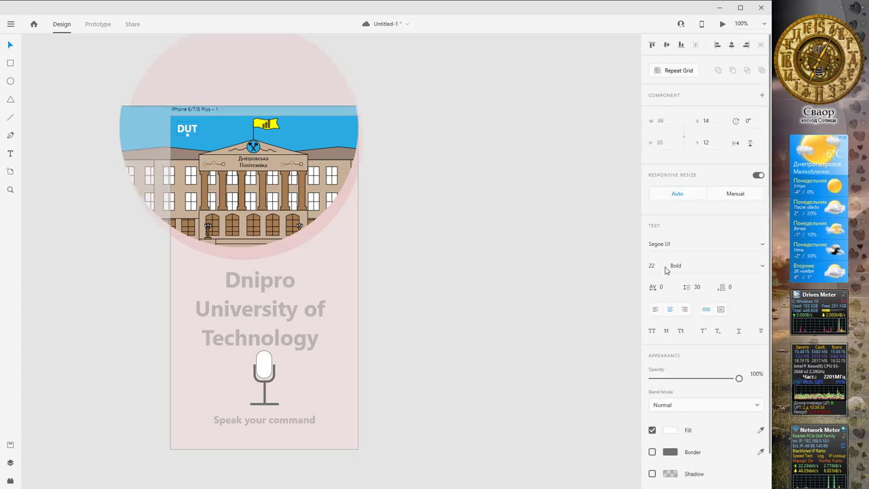
pyautogui.moveTo(662, 266); pyautogui.dragTo(620, 266)
pyautogui.write('25')
pyautogui.press('Return')
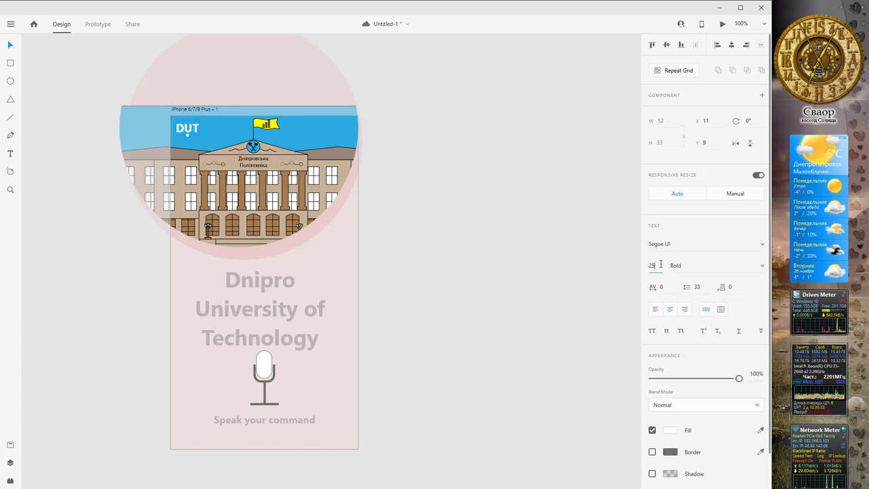
pyautogui.moveTo(661, 264); pyautogui.dragTo(636, 263)
pyautogui.write('30')
pyautogui.press('Return')
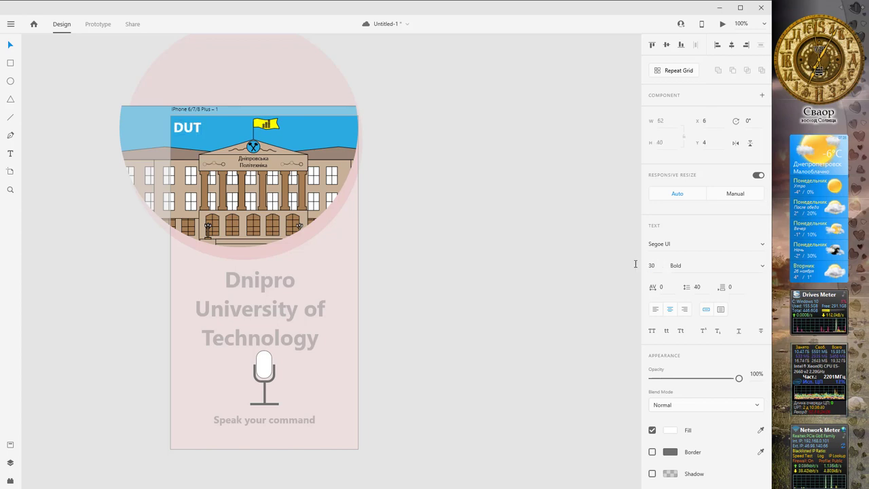
# Rename the iPhone 6/7/8 Plus artboard as "Home"
pyautogui.click(186, 110)
pyautogui.doubleClick(186, 110)
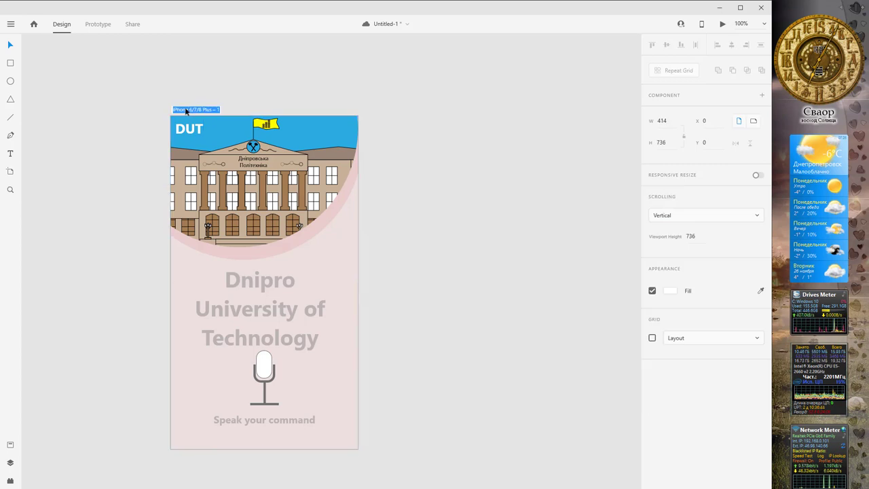
pyautogui.write('Home')
pyautogui.press('Return')
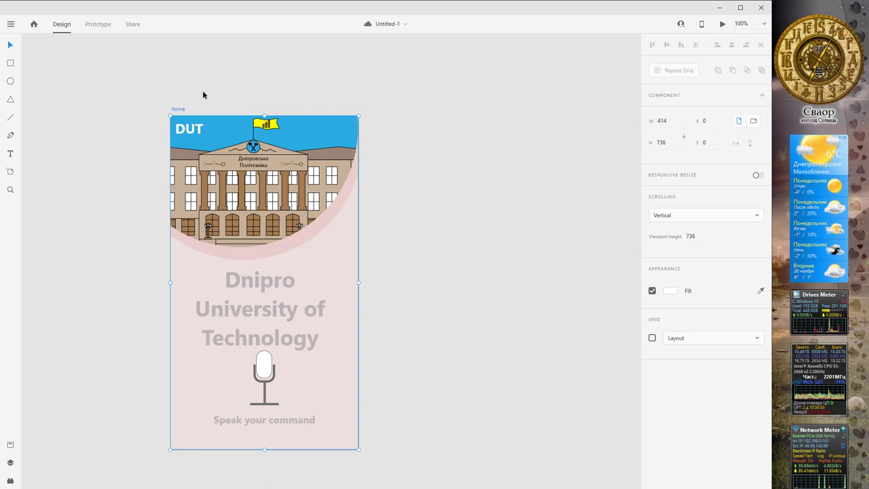
# Duplicate the Home artboard and rename the copy as "Search"
pyautogui.hotkey('ctrl', 'd')
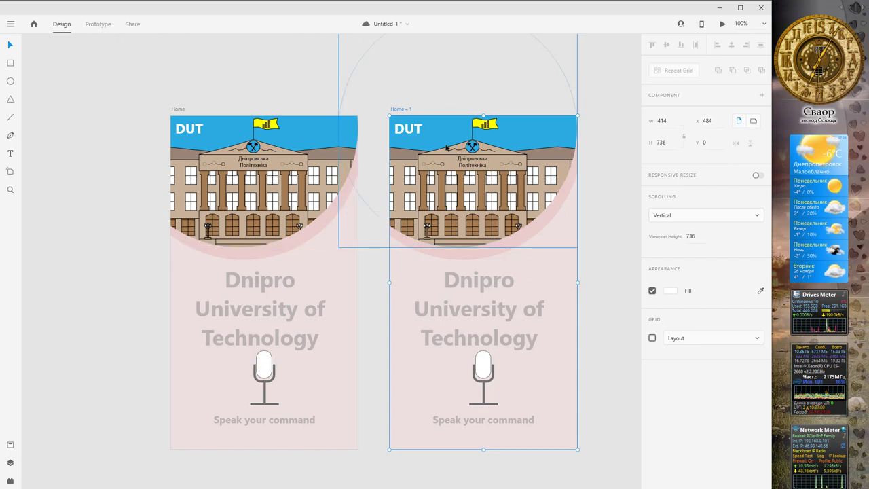
pyautogui.hscroll(2, 466, 89)
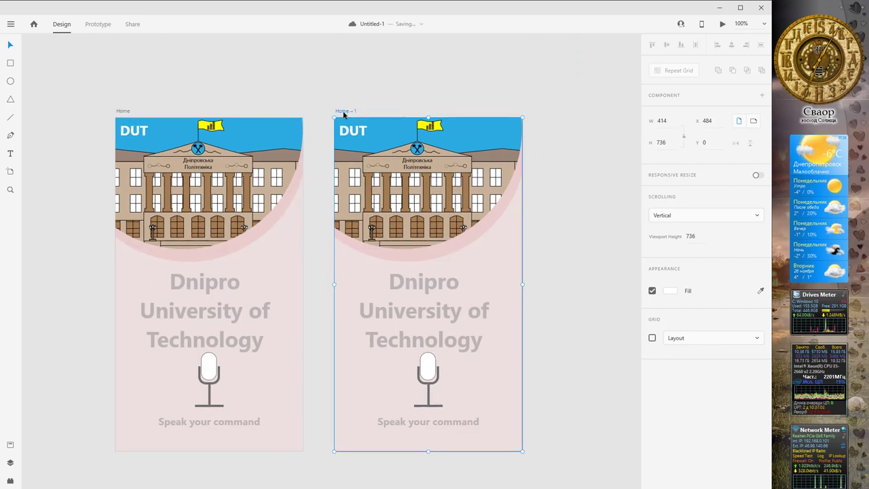
pyautogui.doubleClick(345, 111)
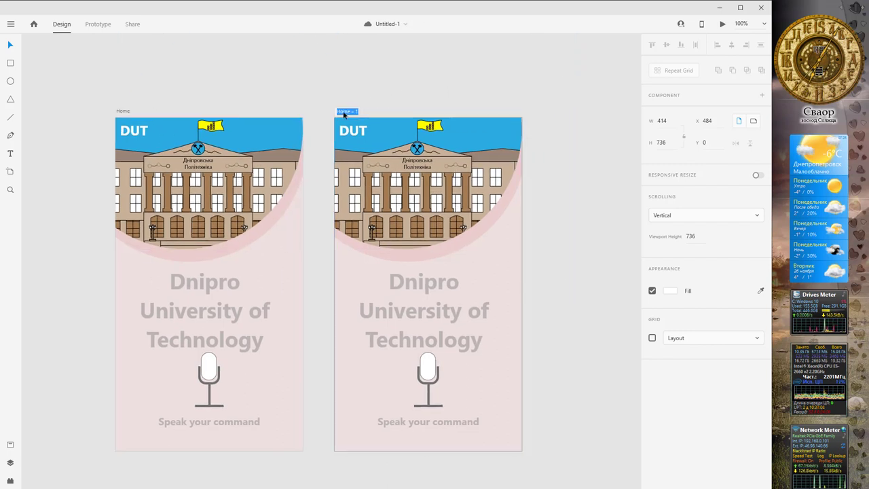
pyautogui.write('search')
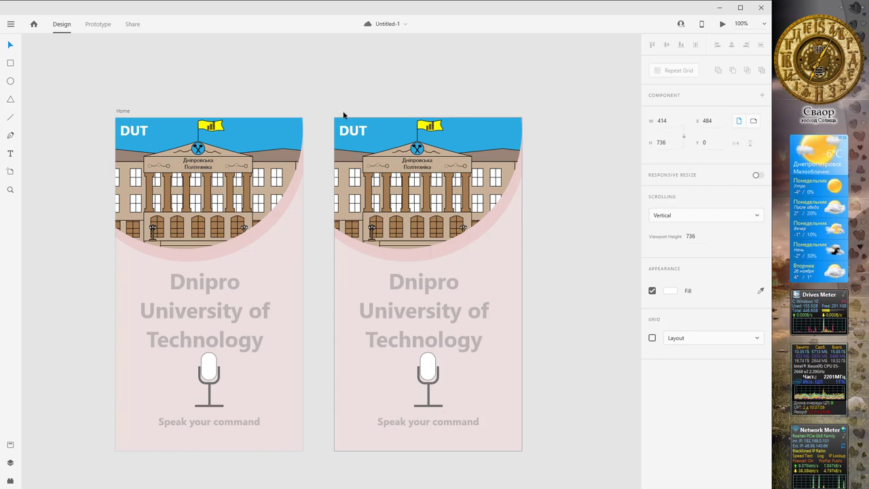
pyautogui.press('Return')
# Move the pink circle and masked building picture off the Search artboard to the space above it, at about X 470, Y -564
pyautogui.scroll(-1, 375, 80)
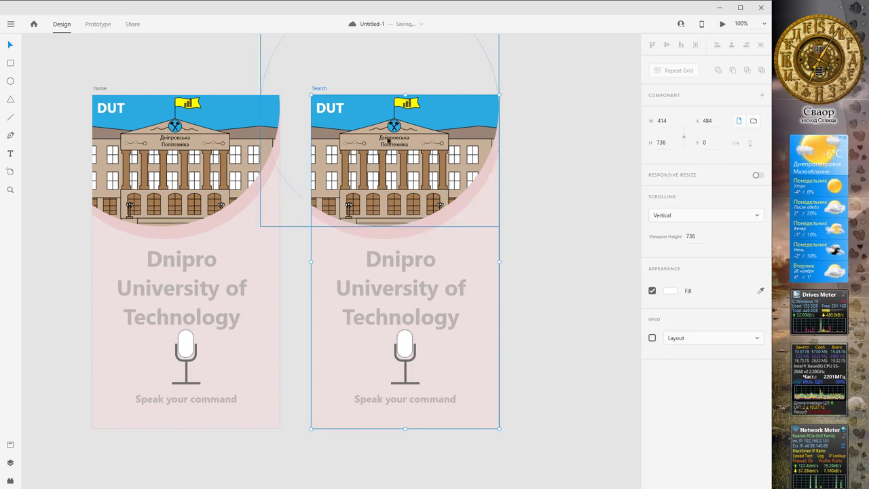
pyautogui.click(436, 221)
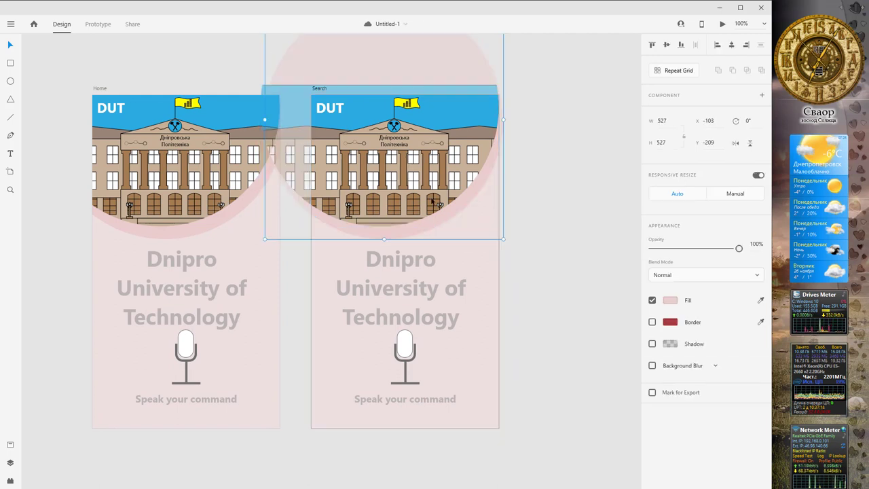
pyautogui.moveTo(408, 171); pyautogui.dragTo(450, 97)
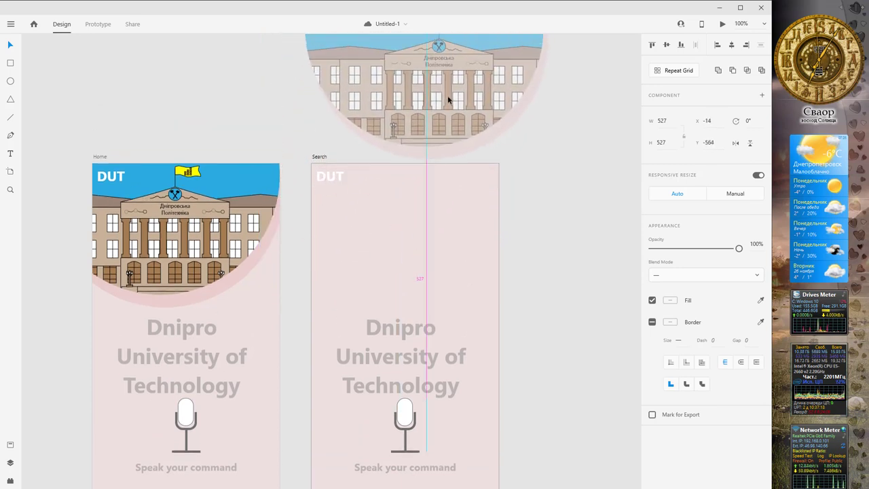
pyautogui.moveTo(540, 311); pyautogui.dragTo(540, 182)
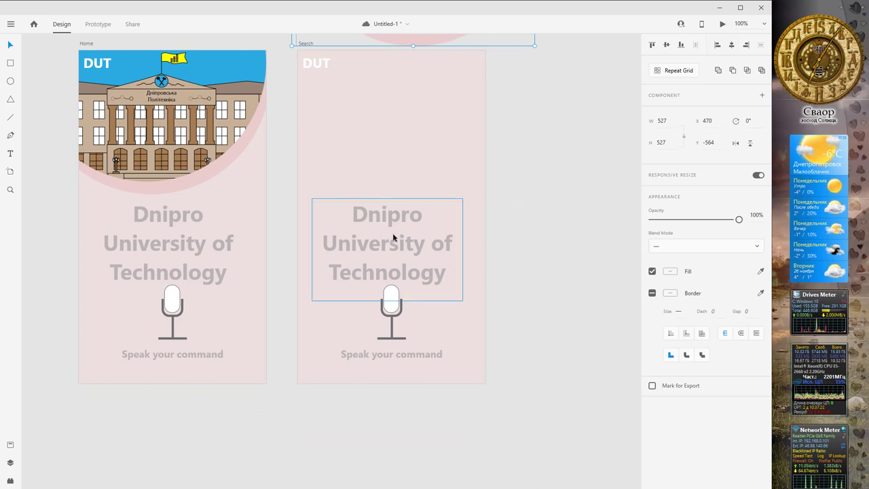
# Move the university title and the microphone group off the Search artboard to the empty canvas below it
pyautogui.moveTo(391, 237); pyautogui.dragTo(521, 431)
pyautogui.click(392, 336)
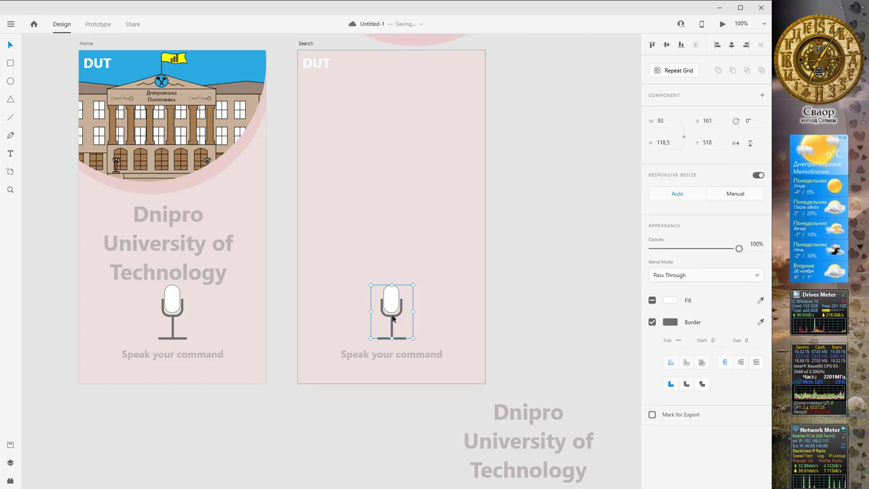
pyautogui.moveTo(393, 337); pyautogui.dragTo(389, 468)
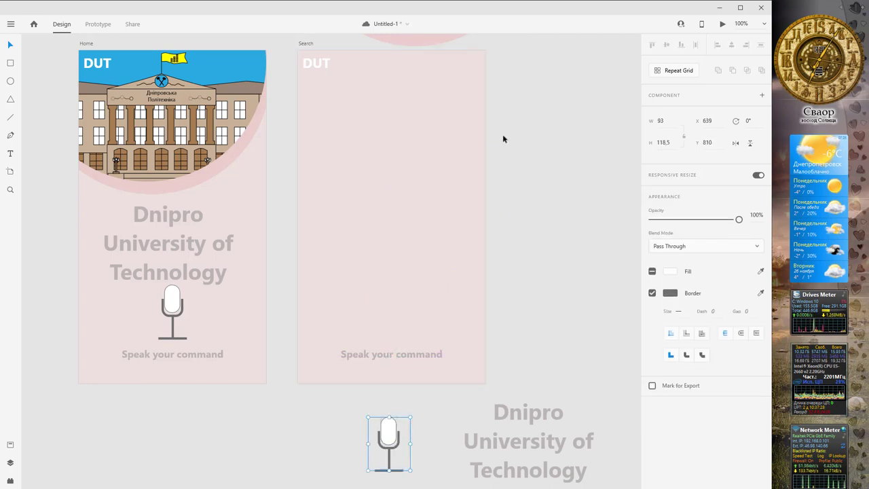
# Place the set-aside university title text box in the upper part of the Search artboard at about X 30, Y 95
pyautogui.moveTo(503, 134); pyautogui.dragTo(494, 210)
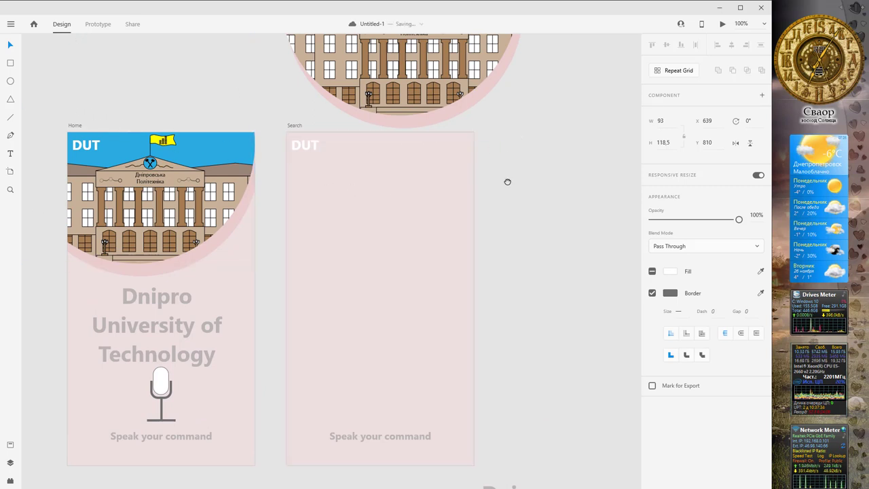
pyautogui.moveTo(522, 101); pyautogui.dragTo(519, 129)
pyautogui.scroll(-2, 519, 129)
pyautogui.click(528, 256)
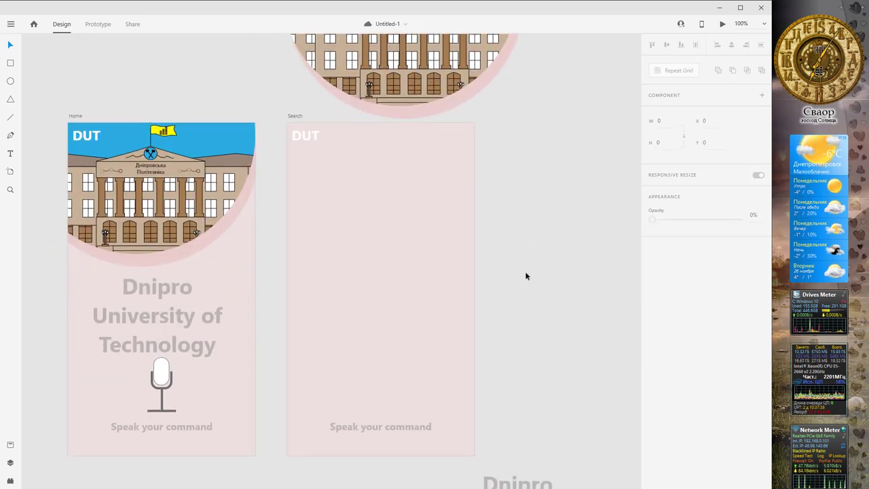
pyautogui.moveTo(516, 481); pyautogui.dragTo(374, 181)
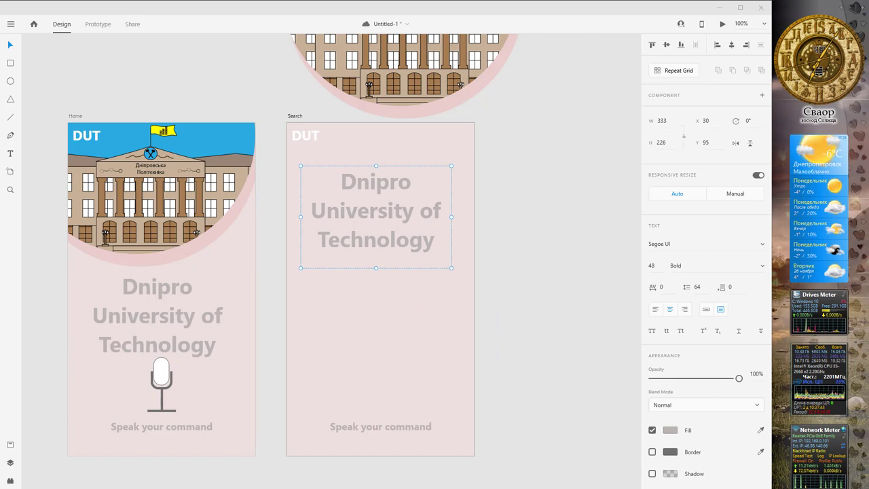
# Replace the title text on the Search artboard with "Student Search Result"
pyautogui.doubleClick(391, 198)
pyautogui.write('Stide')
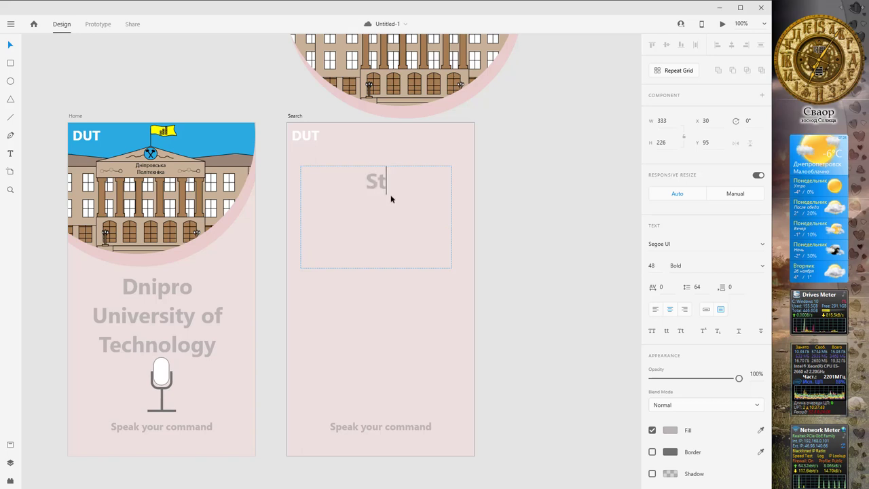
pyautogui.press('BackSpace')
pyautogui.press('BackSpace')
pyautogui.press('BackSpace')
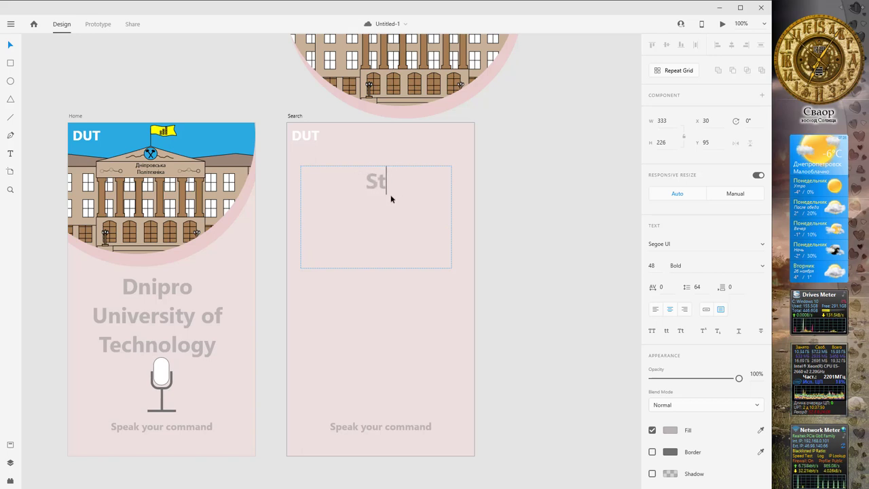
pyautogui.write('udent ')
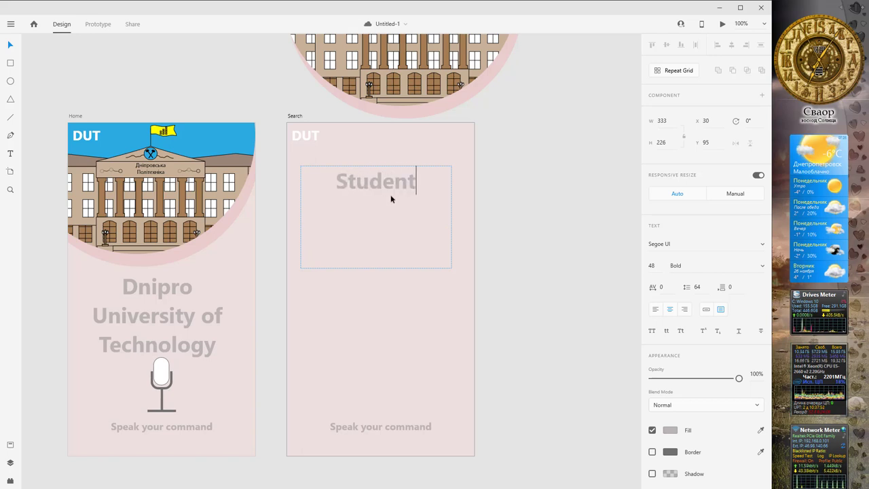
pyautogui.write('Sear')
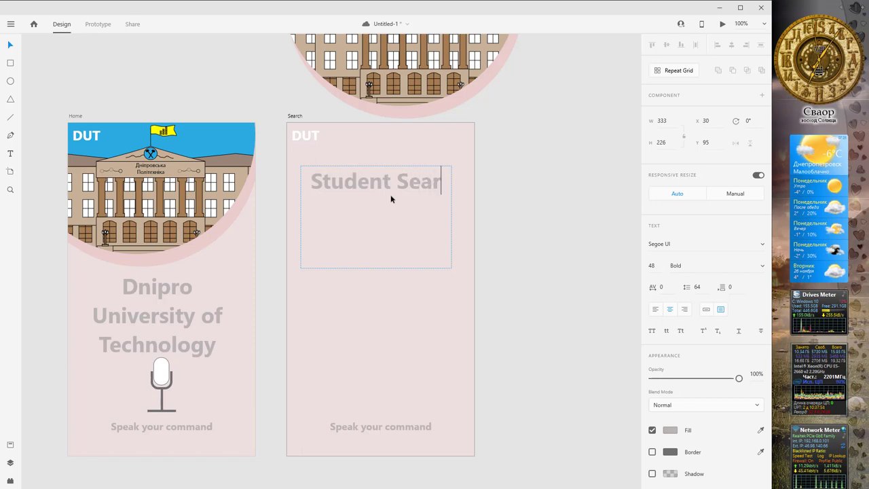
pyautogui.write('ch Resu')
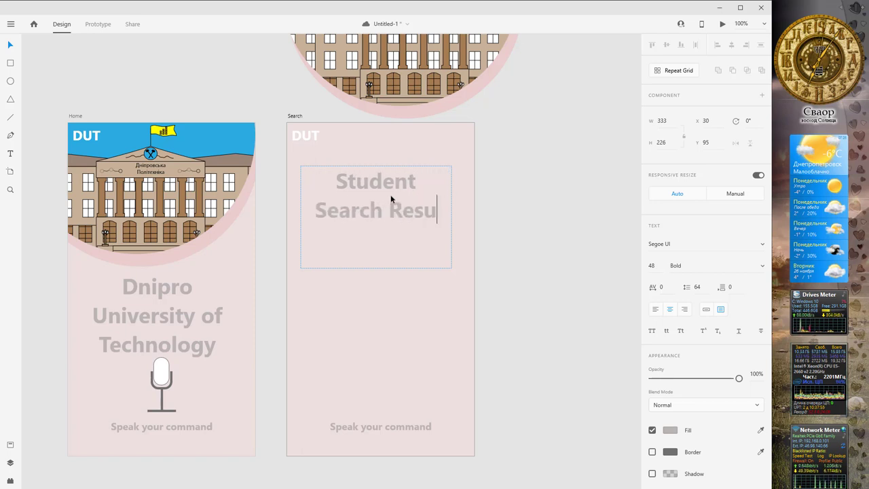
pyautogui.write('lt')
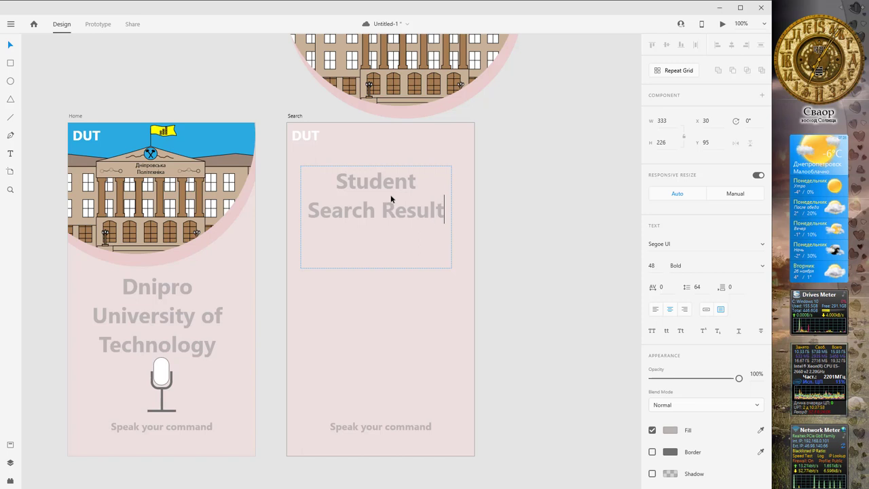
# Set the font size of the "Student Search Result" heading to 32
pyautogui.hotkey('ctrl', 'a')
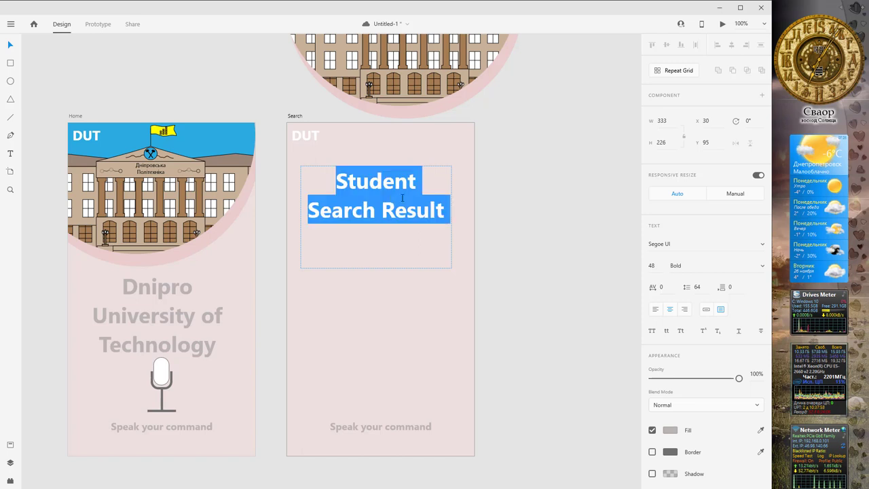
pyautogui.click(658, 267)
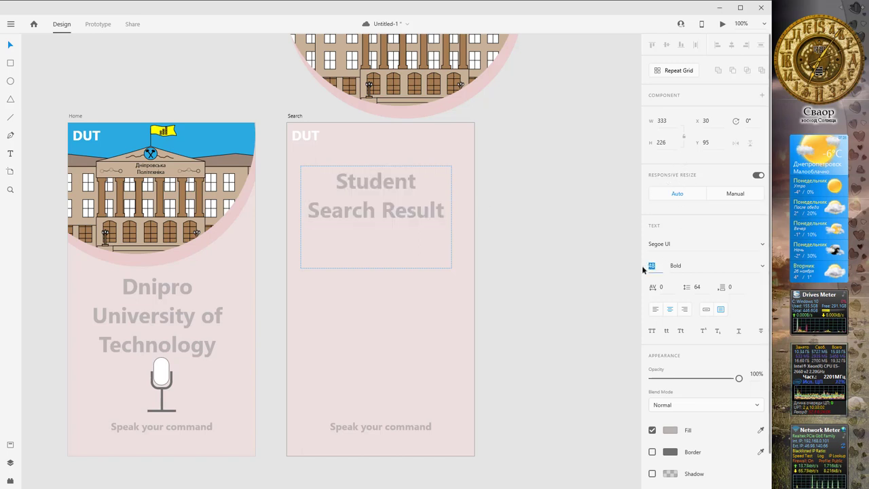
pyautogui.write('32')
pyautogui.press('Return')
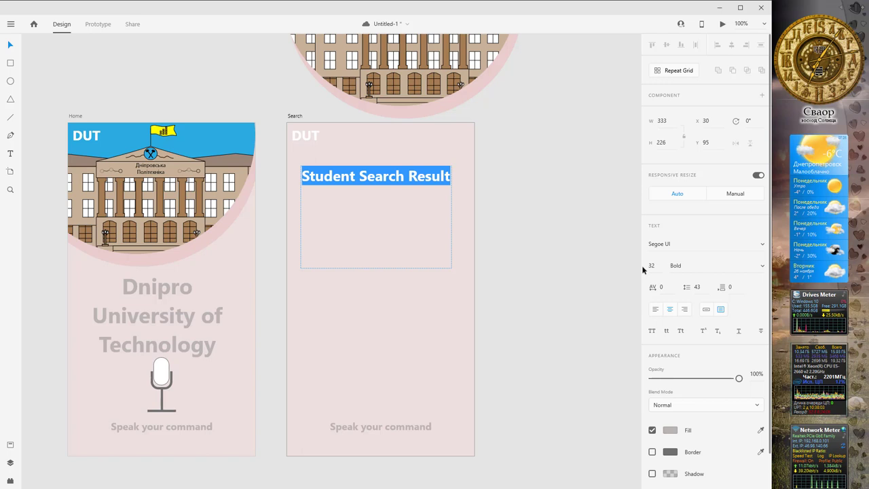
# Fill the "Student Search Result" heading with blue #006FFF and fit its text box to 44 high at about X 41, Y 41
pyautogui.click(671, 432)
pyautogui.write('0066ff')
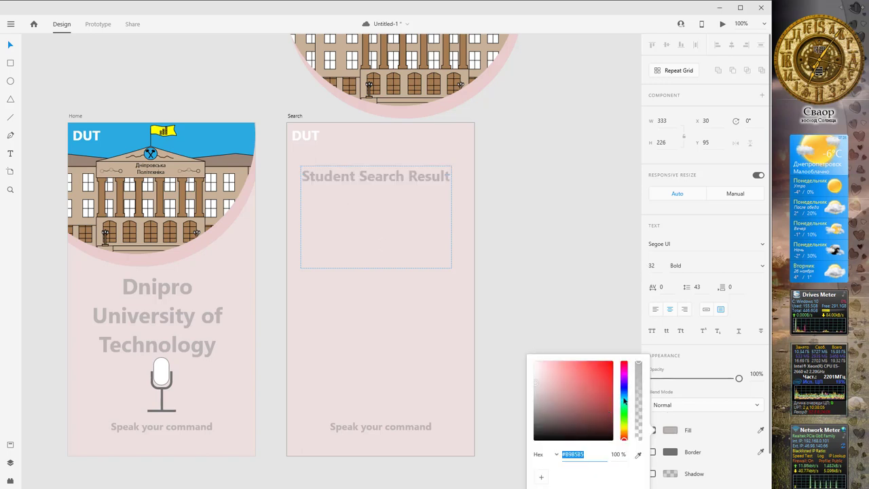
pyautogui.press('Return')
pyautogui.click(379, 238)
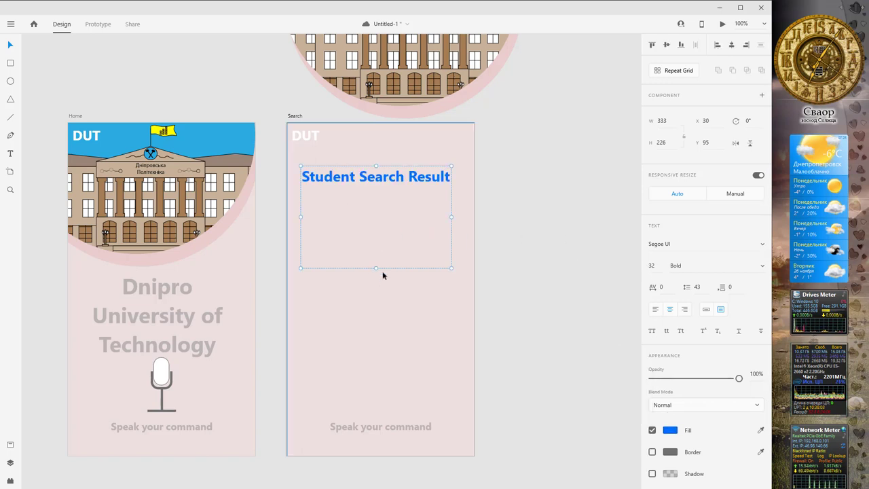
pyautogui.moveTo(375, 268); pyautogui.dragTo(402, 158)
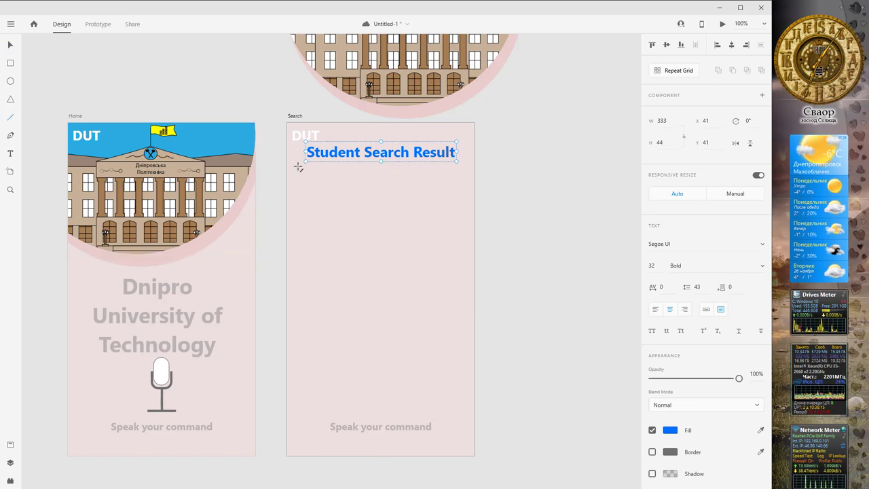
# Draw a horizontal line about 362 wide beneath the heading and set its border size to 10
pyautogui.moveTo(298, 169); pyautogui.dragTo(461, 174)
pyautogui.click(679, 317)
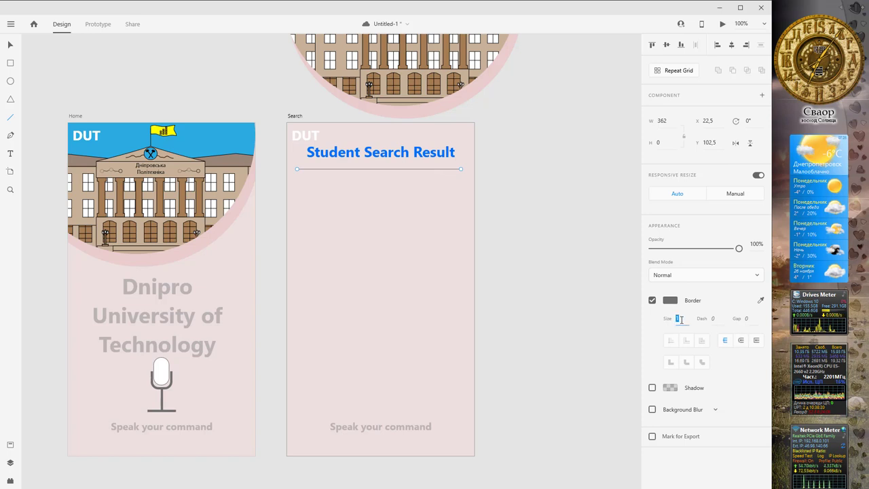
pyautogui.write('10')
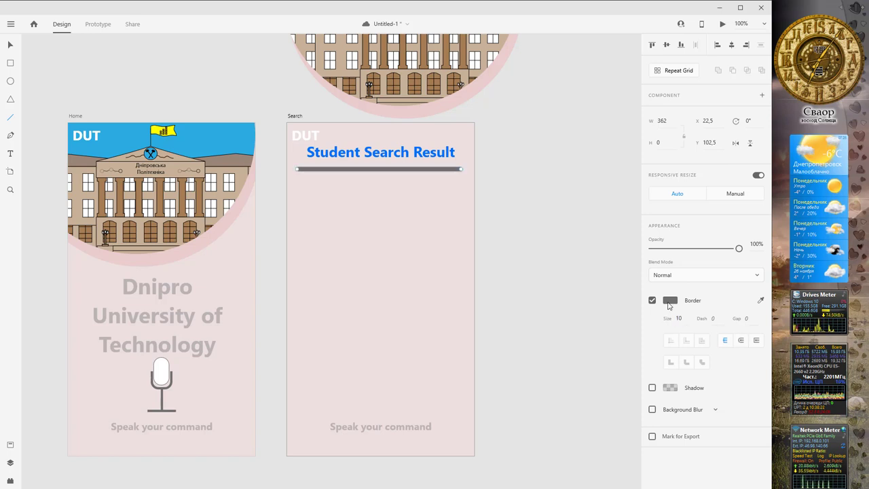
# Match the line's border color to the heading by sampling its blue, #006FFF
pyautogui.click(670, 301)
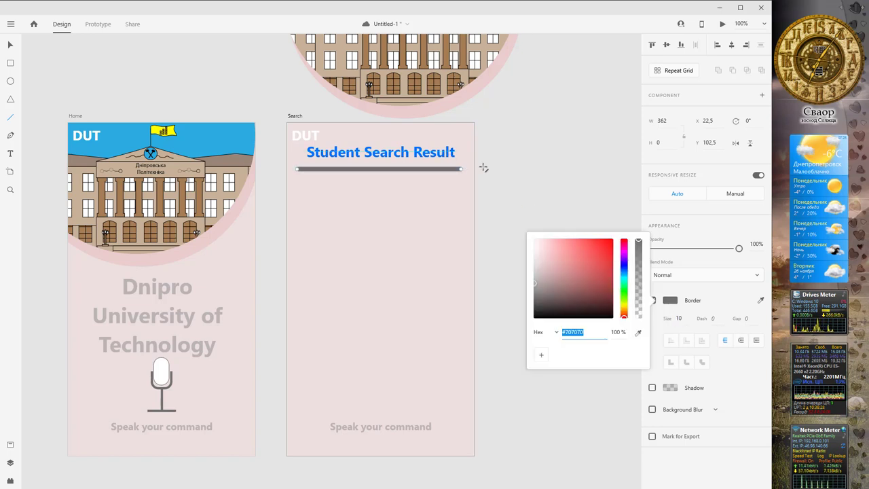
pyautogui.click(638, 332)
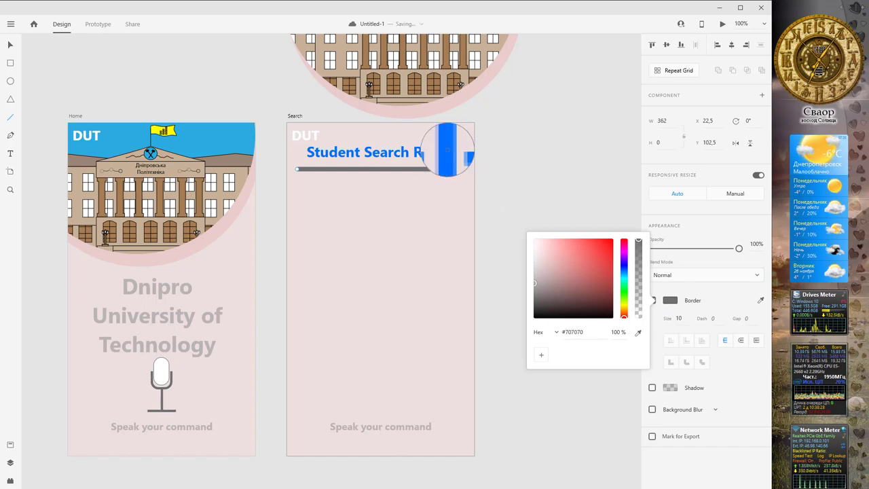
pyautogui.click(452, 149)
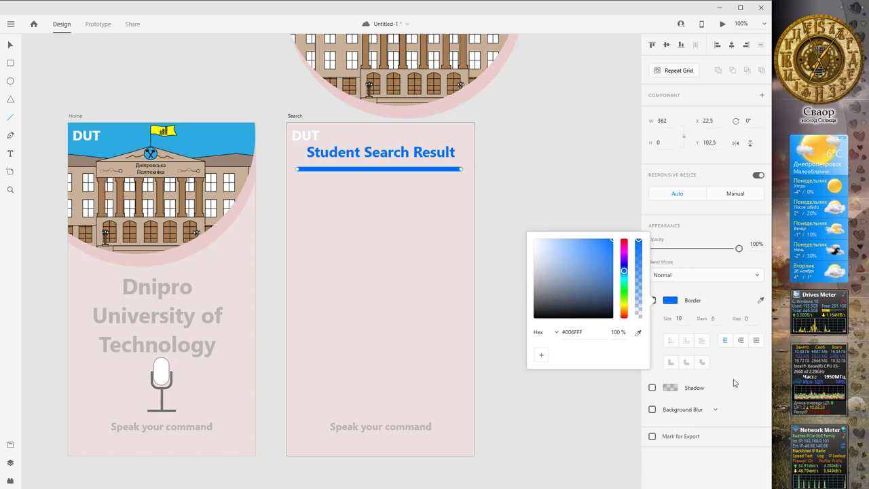
pyautogui.click(417, 161)
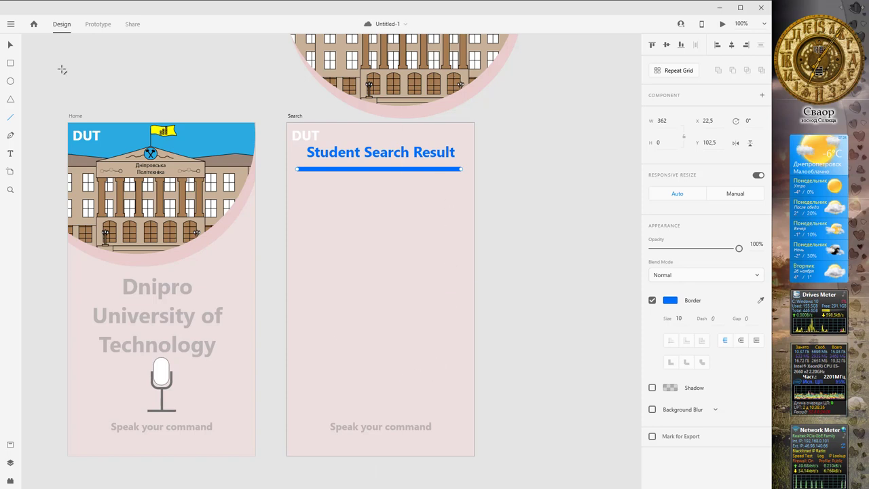
# Draw a square about 142 × 142 below the line at about X 35, Y 127 and round its corners to about 31
pyautogui.click(11, 63)
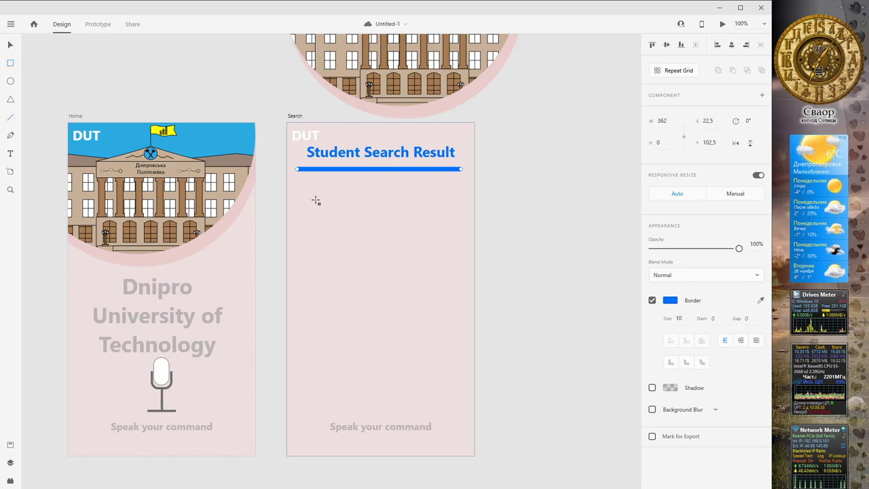
pyautogui.moveTo(303, 180)
pyautogui.mouseDown()
pyautogui.moveTo(349, 229)
pyautogui.moveTo(399, 252)
pyautogui.moveTo(395, 245)
pyautogui.mouseUp()
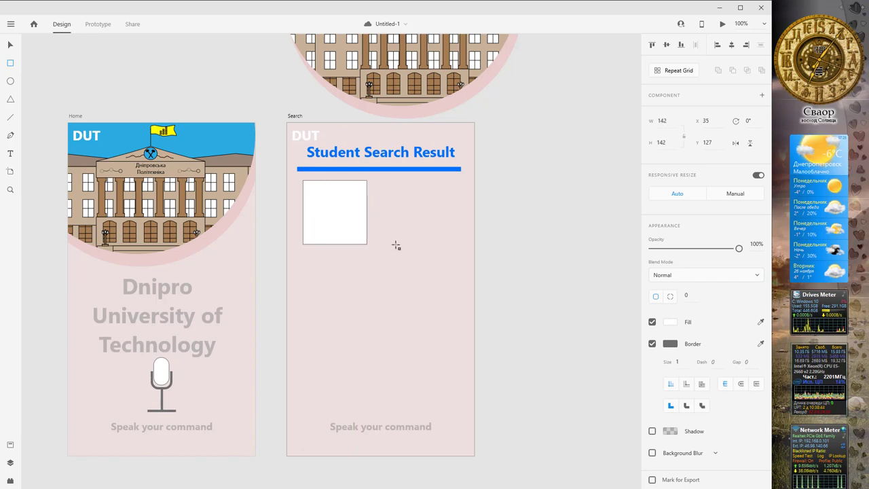
pyautogui.moveTo(361, 185); pyautogui.dragTo(361, 197)
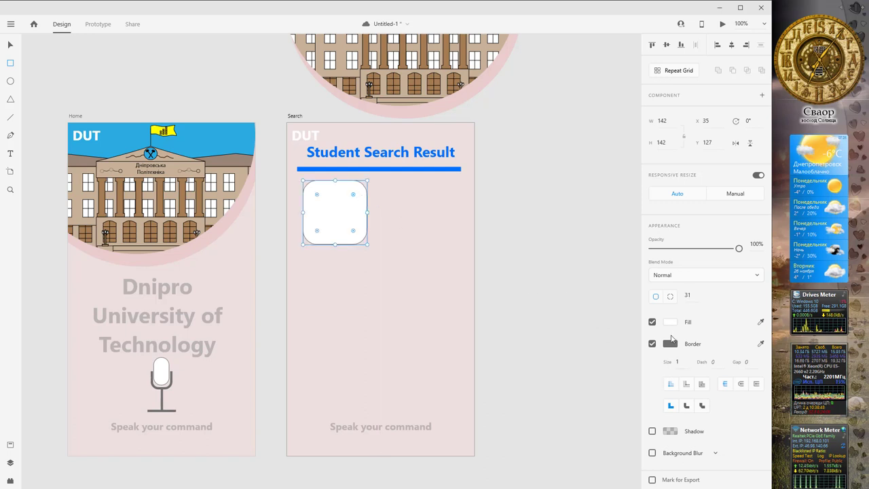
# Fill the rounded square with the grayish pink #C8BABA
pyautogui.click(670, 323)
pyautogui.click(547, 284)
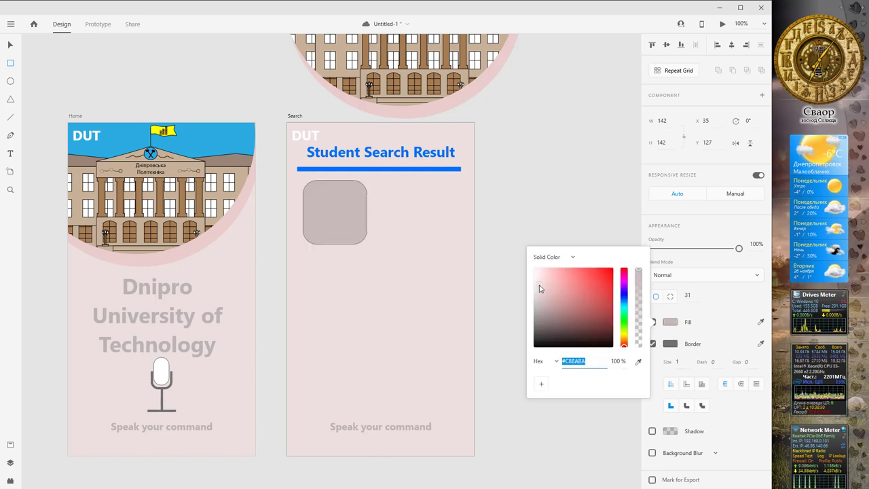
pyautogui.click(517, 120)
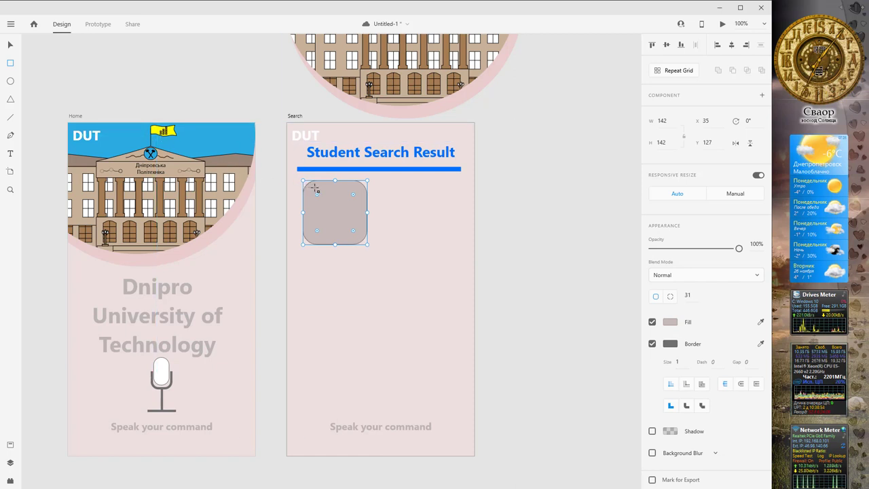
# Create a copy of the rounded square about 130 × 130, centered inside the original, and fill it with white #FFFFFF
pyautogui.click(11, 45)
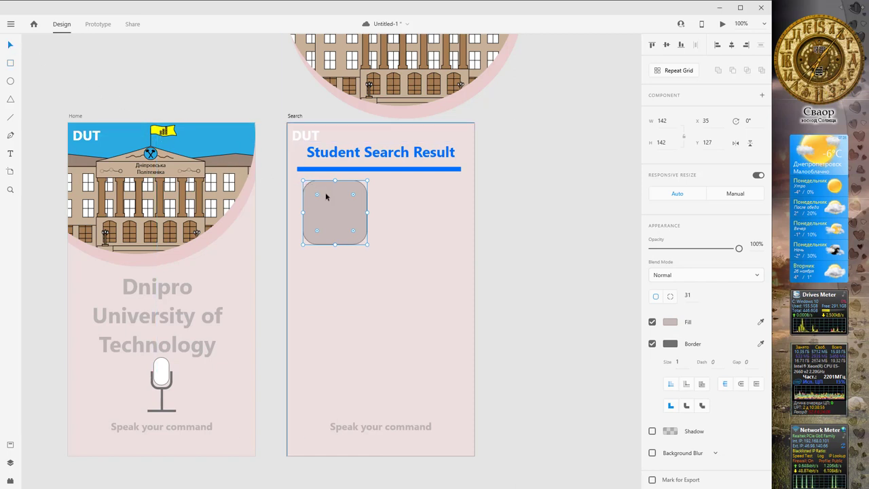
pyautogui.moveTo(339, 202)
pyautogui.mouseDown()
pyautogui.moveTo(356, 209)
pyautogui.moveTo(381, 194)
pyautogui.moveTo(338, 198)
pyautogui.mouseUp()
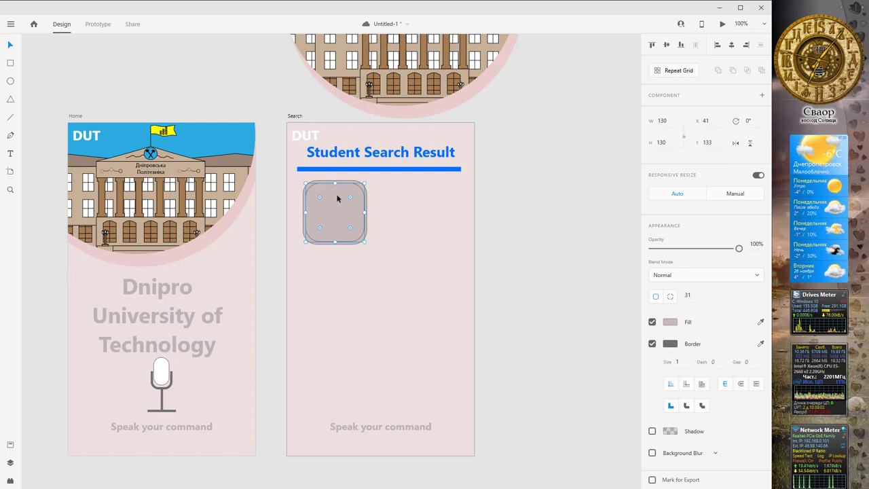
pyautogui.click(670, 322)
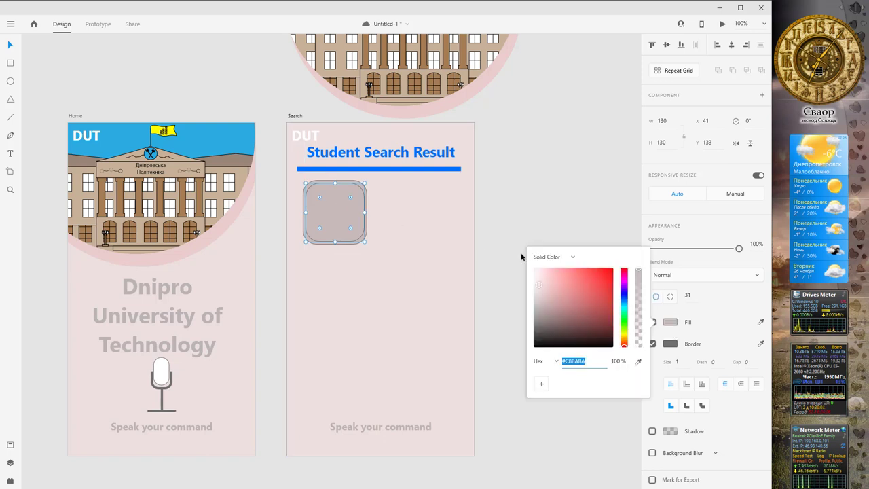
pyautogui.moveTo(538, 274); pyautogui.dragTo(518, 203)
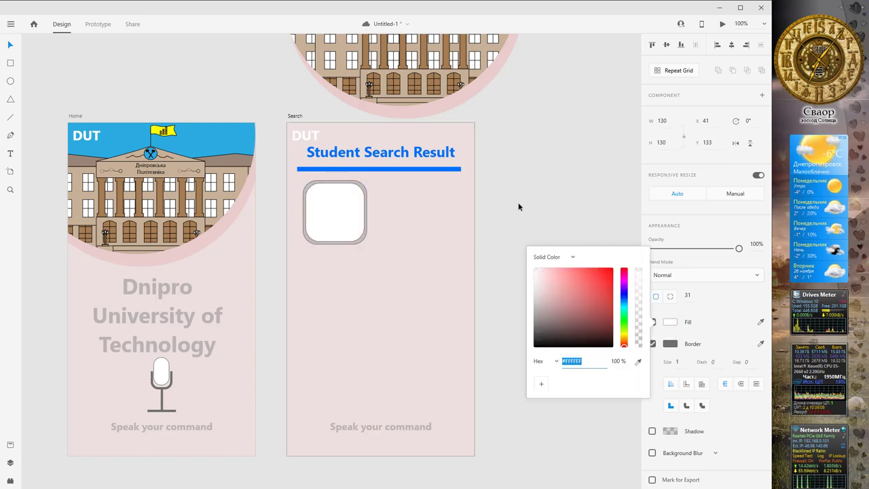
pyautogui.click(534, 163)
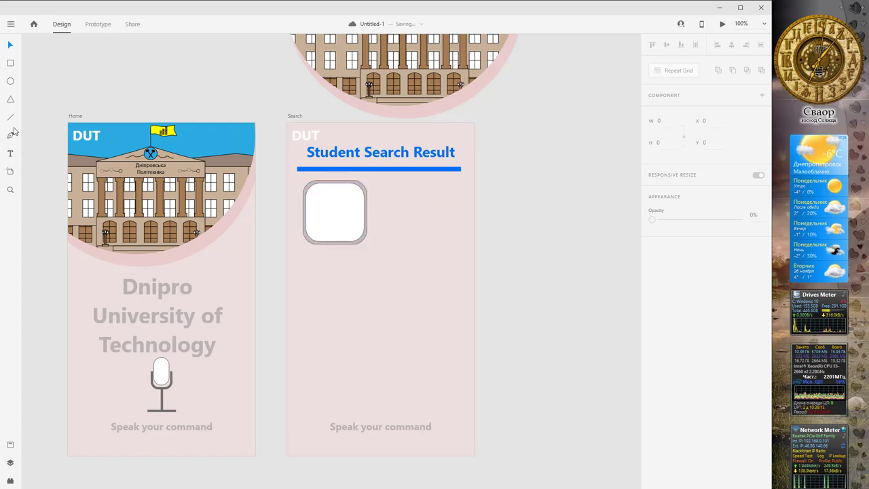
# Add an area text box about 187 × 130 beside the rounded squares, reading "IT lab of Design Department"
pyautogui.click(11, 154)
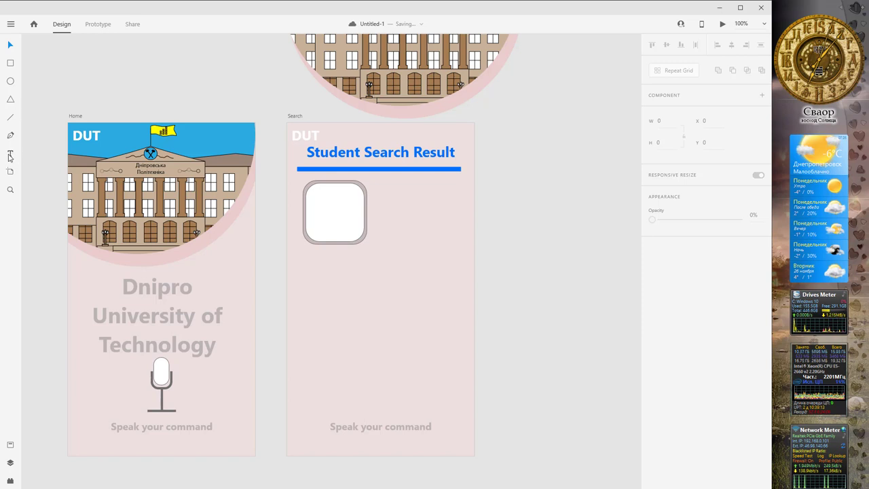
pyautogui.click(387, 192)
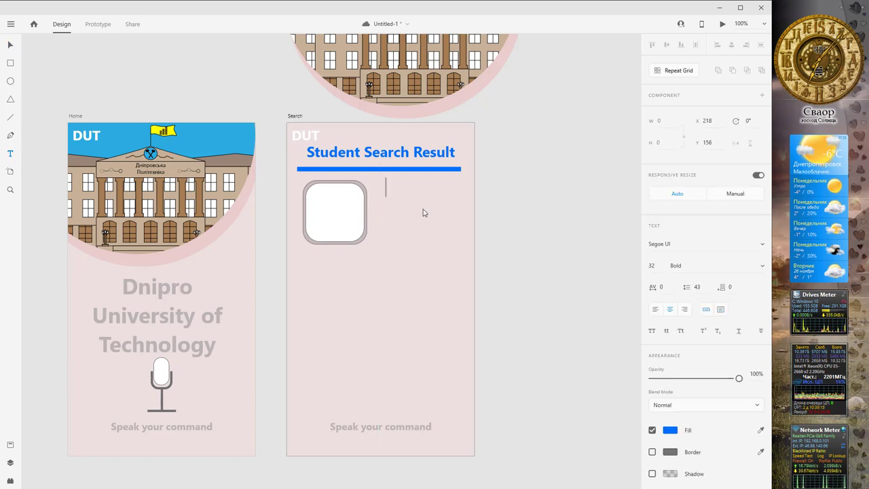
pyautogui.press('Escape')
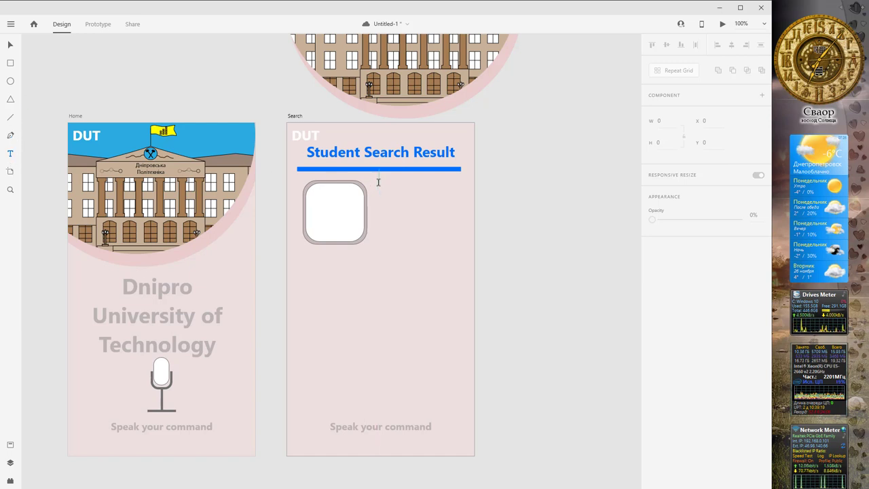
pyautogui.moveTo(379, 183); pyautogui.dragTo(463, 242)
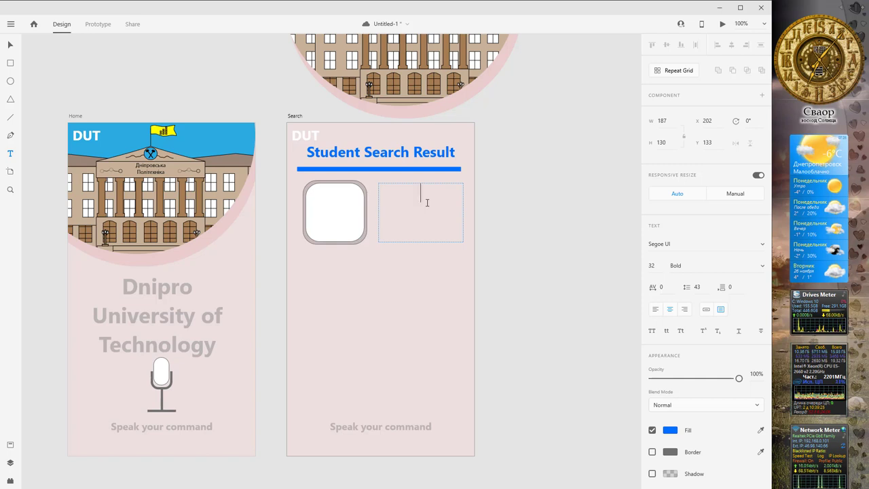
pyautogui.write('IT')
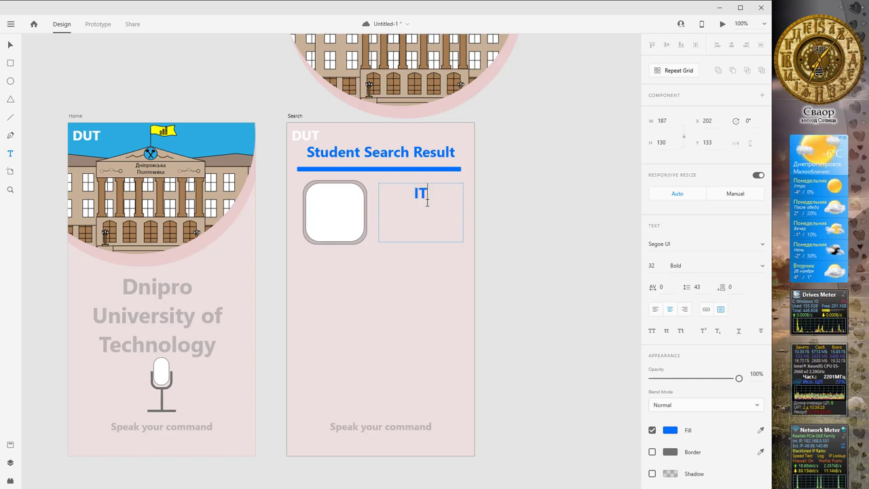
pyautogui.write(' lab')
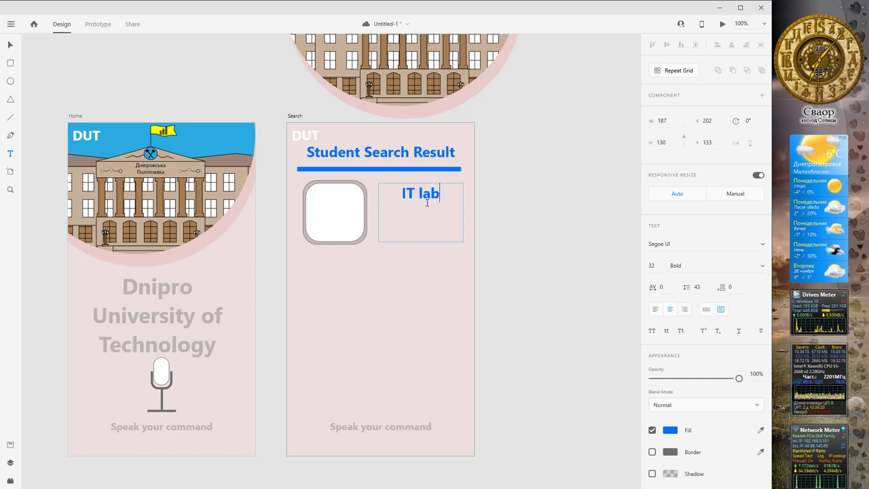
pyautogui.write(' of')
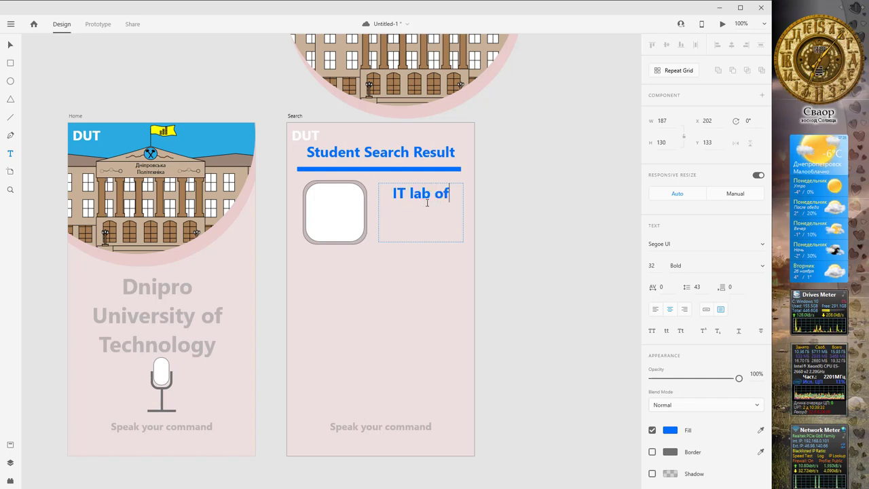
pyautogui.write(' De')
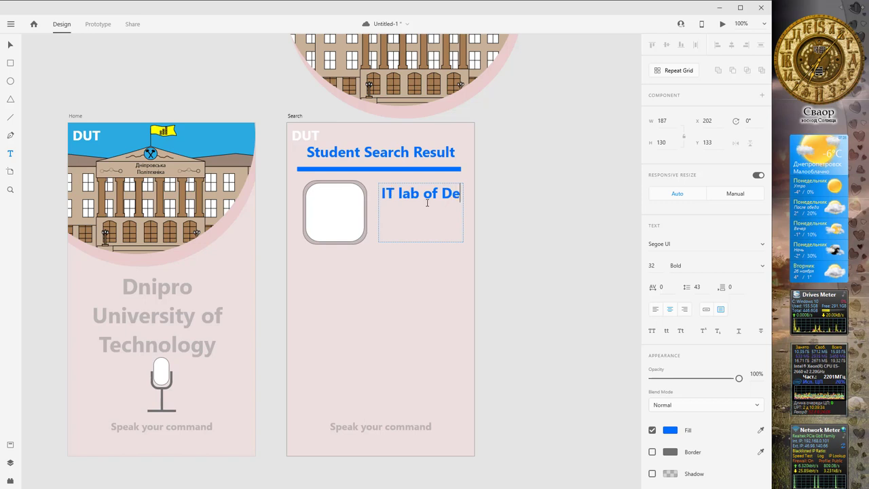
pyautogui.write('sign')
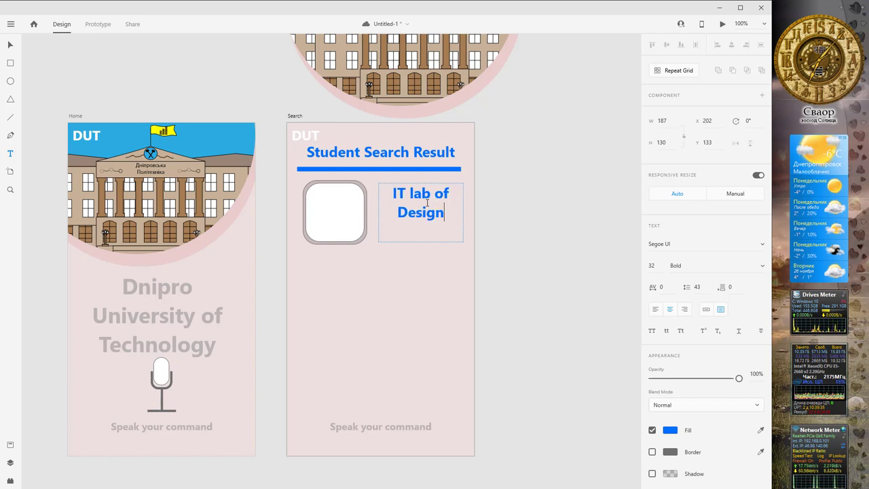
pyautogui.write(' Depar')
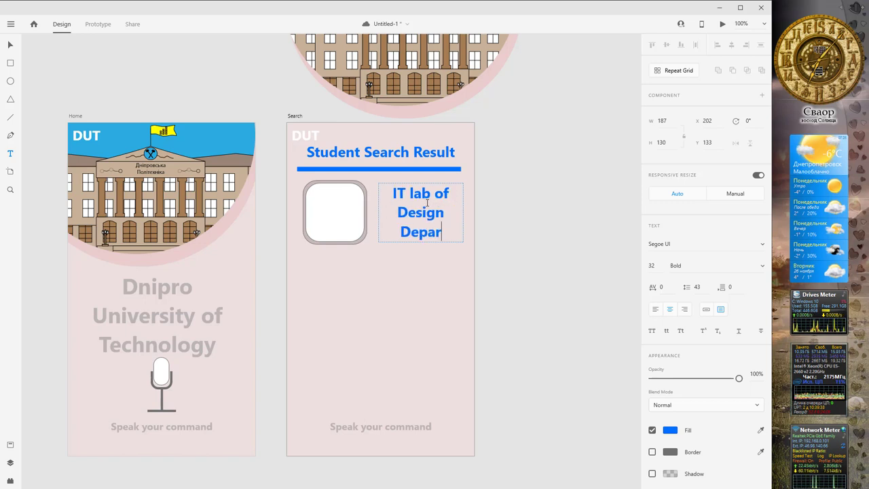
pyautogui.write('tment')
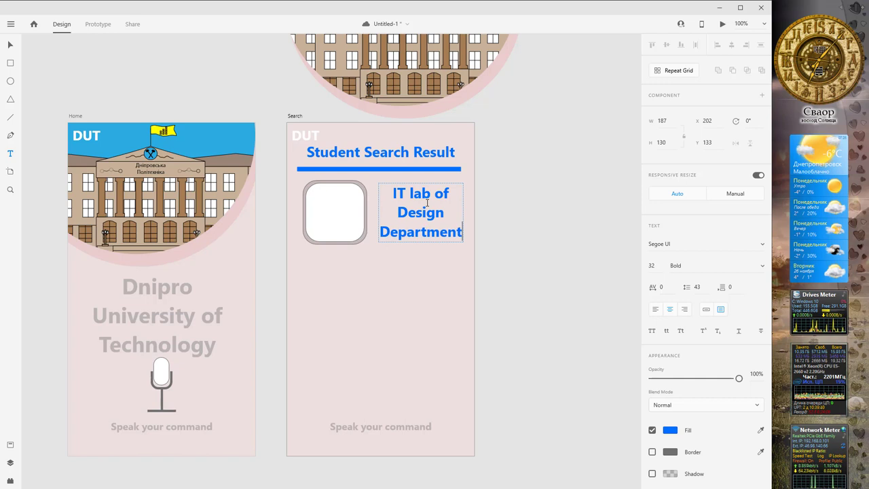
# Change the font weight of the "IT lab of Design Department" text to Regular
pyautogui.hotkey('ctrl', 'a')
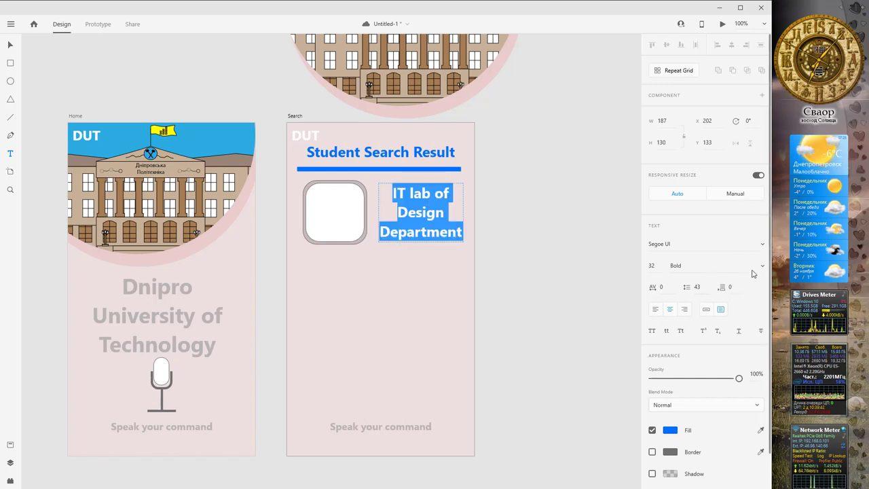
pyautogui.click(679, 265)
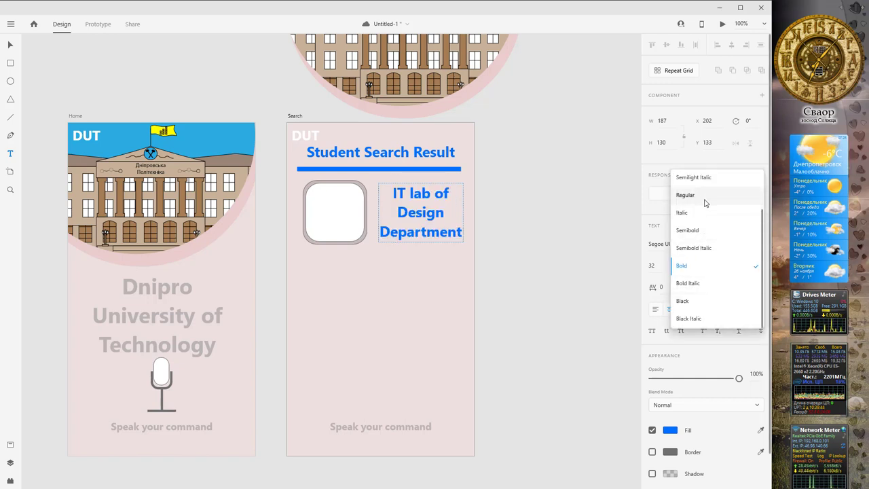
pyautogui.click(702, 197)
pyautogui.click(450, 212)
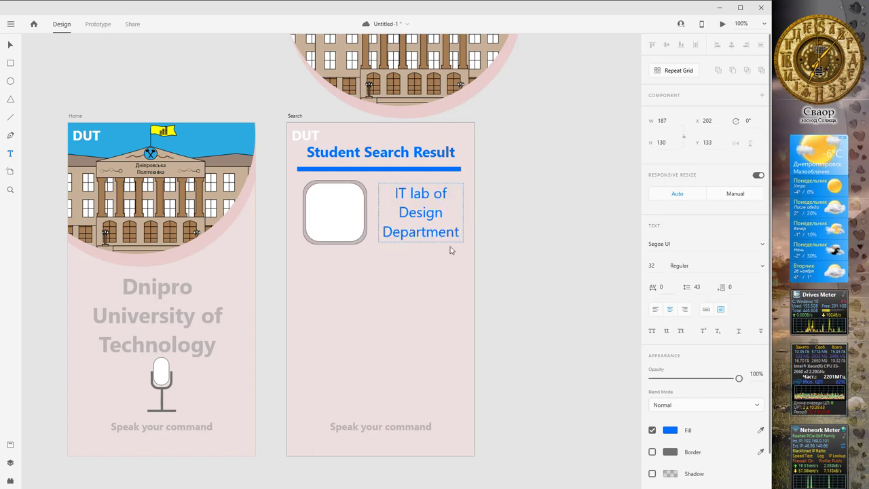
# Build a repeat grid from the rounded squares and their text, extend it downward to three rows, and widen the gap between rows
pyautogui.click(10, 45)
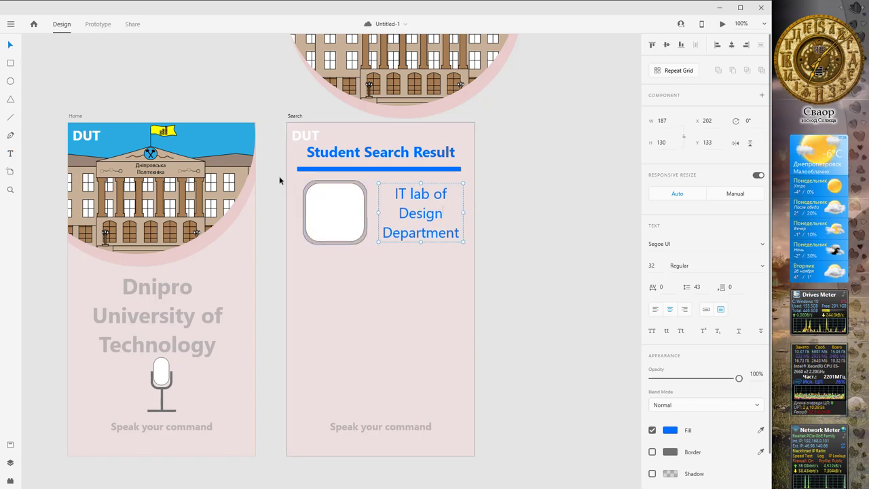
pyautogui.click(326, 194)
pyautogui.moveTo(324, 195); pyautogui.dragTo(468, 256)
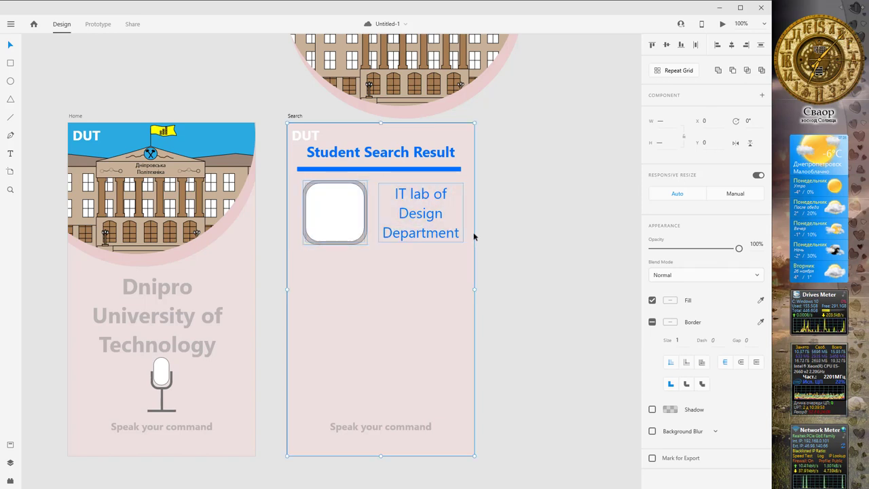
pyautogui.click(487, 229)
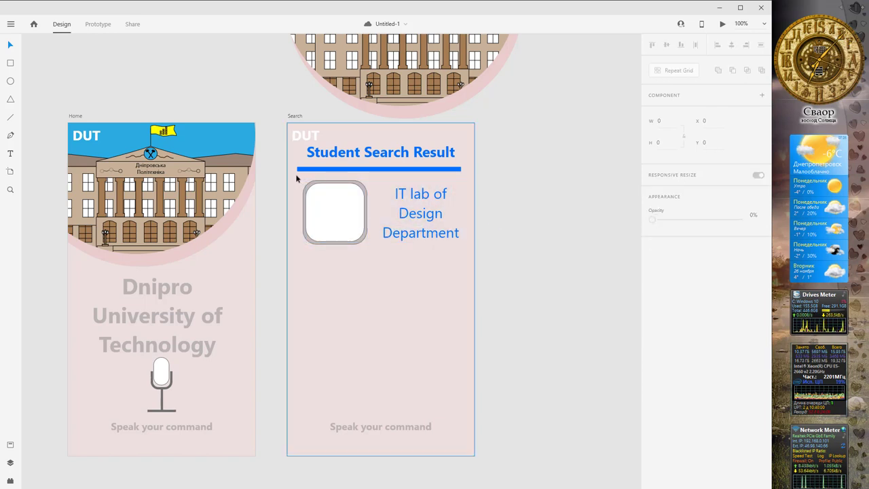
pyautogui.click(296, 178)
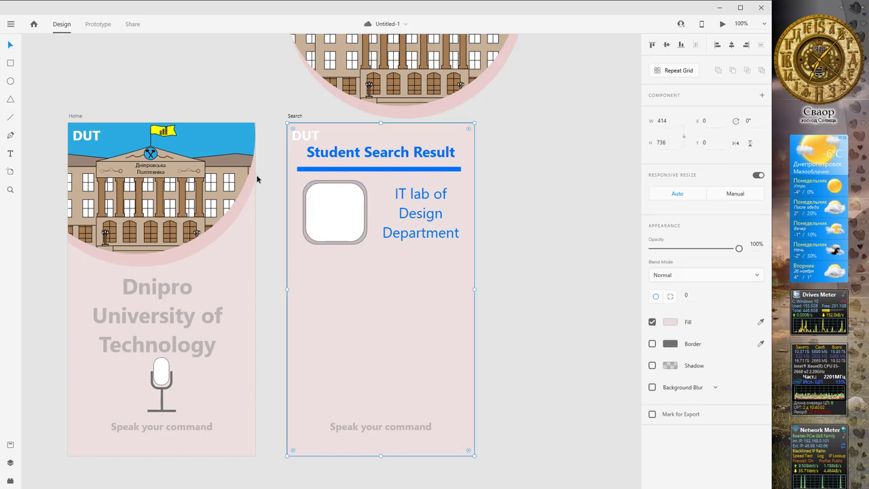
pyautogui.moveTo(273, 178); pyautogui.dragTo(502, 268)
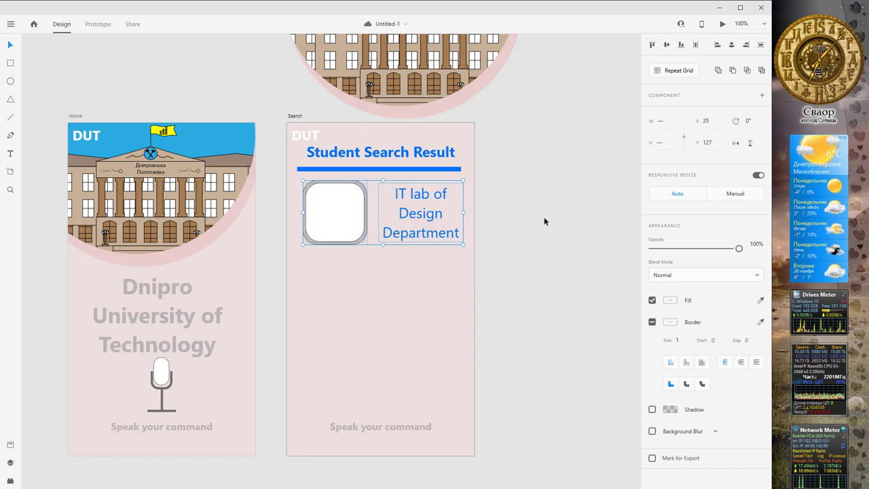
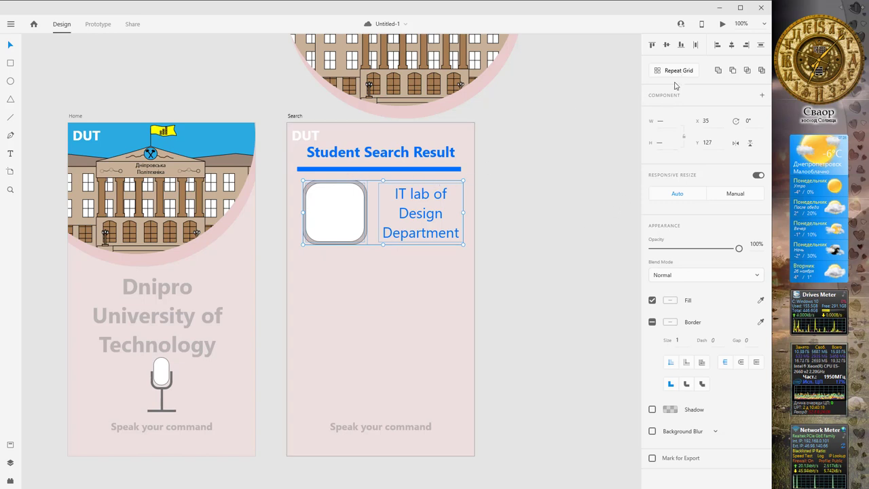
pyautogui.click(679, 72)
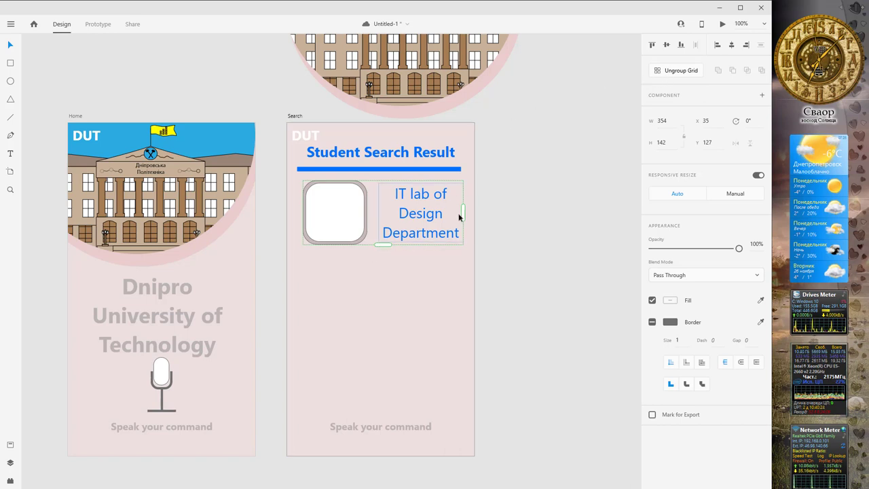
pyautogui.moveTo(386, 244); pyautogui.dragTo(380, 393)
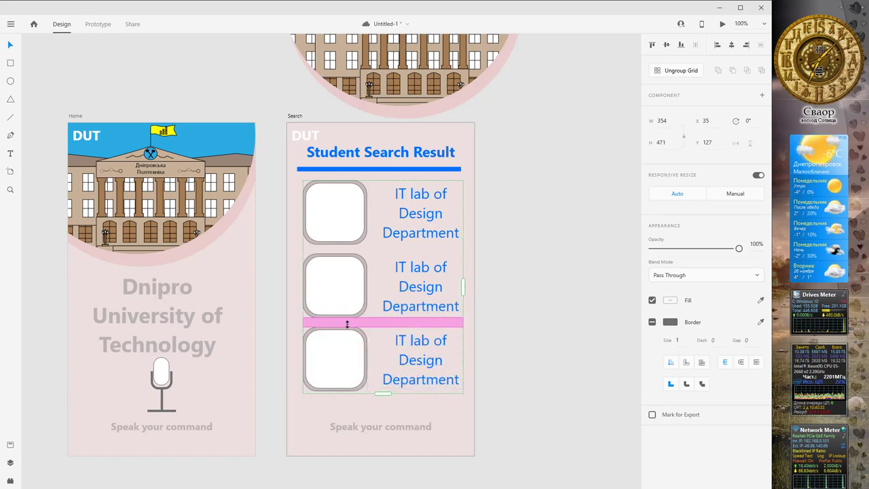
pyautogui.moveTo(345, 325); pyautogui.dragTo(349, 349)
# Move the "Speak your command" text on the Search artboard down below the grid to Y 677
pyautogui.click(391, 429)
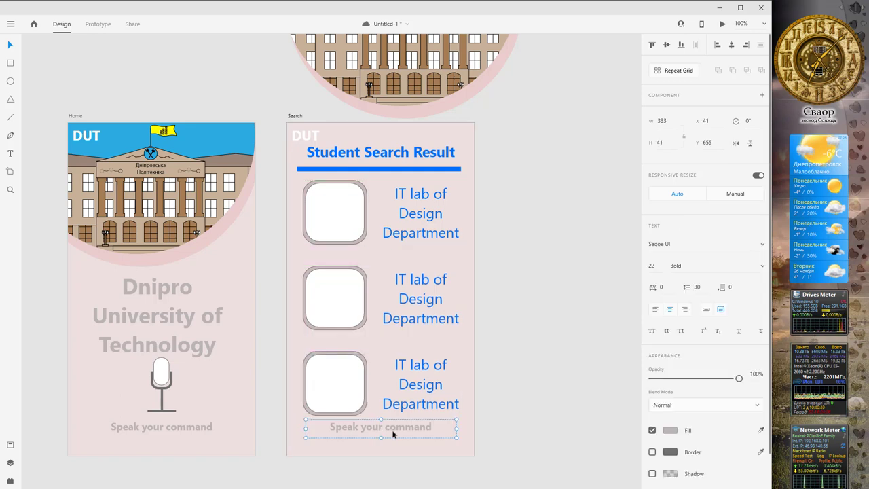
pyautogui.moveTo(392, 430); pyautogui.dragTo(393, 438)
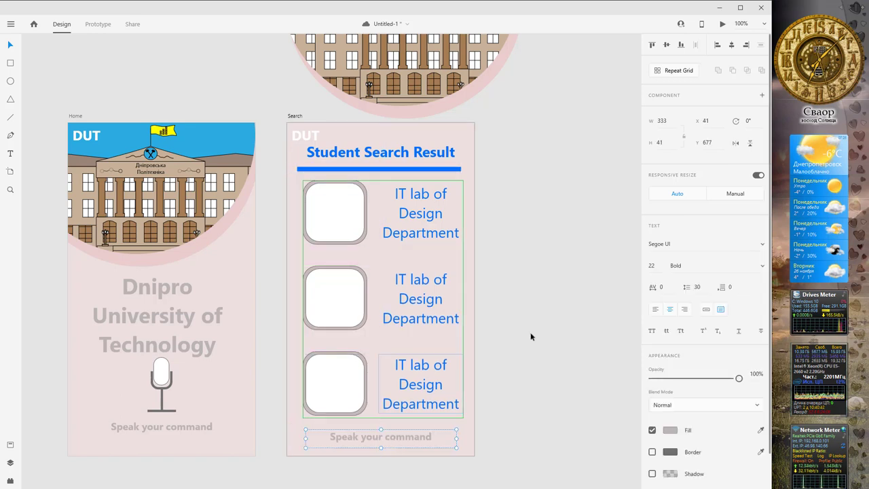
pyautogui.click(544, 290)
# Ungroup the repeat grid on the Search artboard into separate rows
pyautogui.click(337, 213)
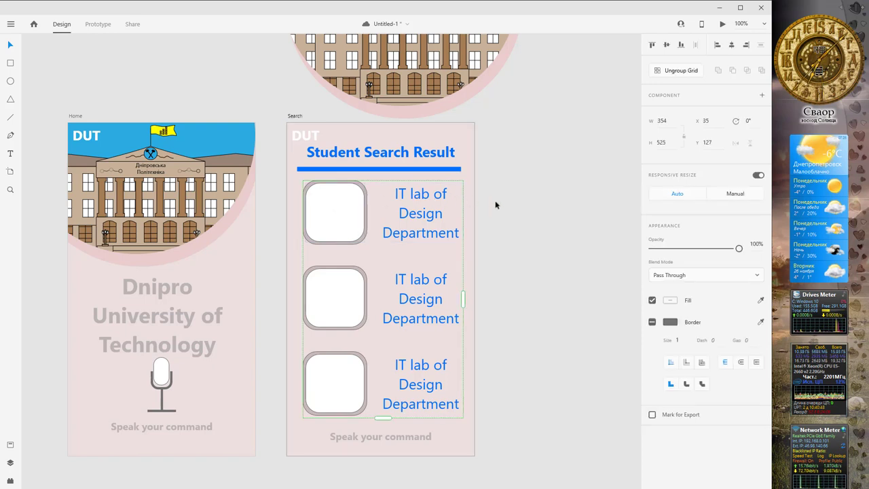
pyautogui.click(681, 71)
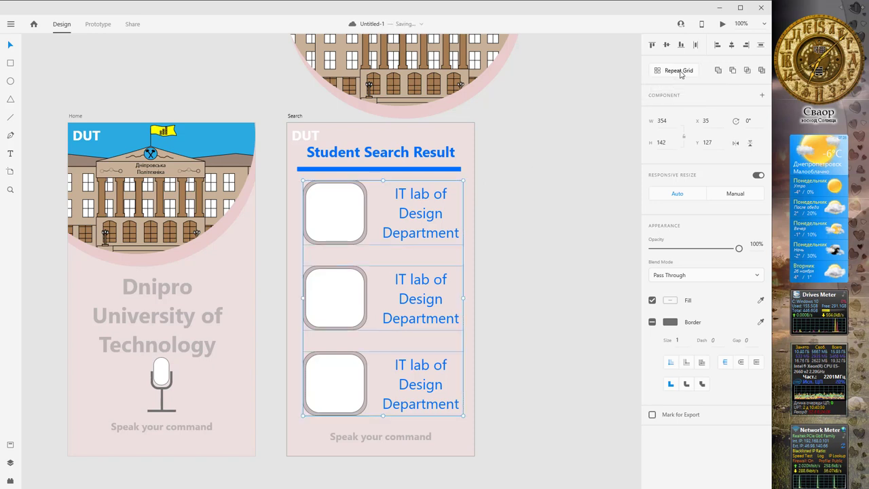
pyautogui.click(502, 178)
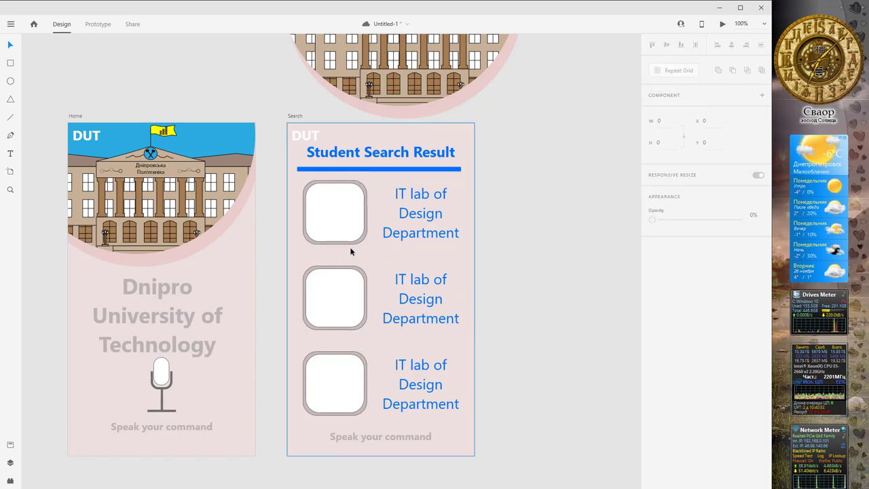
# Replace the text in the second result row with "Lecture room of Design Department"
pyautogui.doubleClick(412, 292)
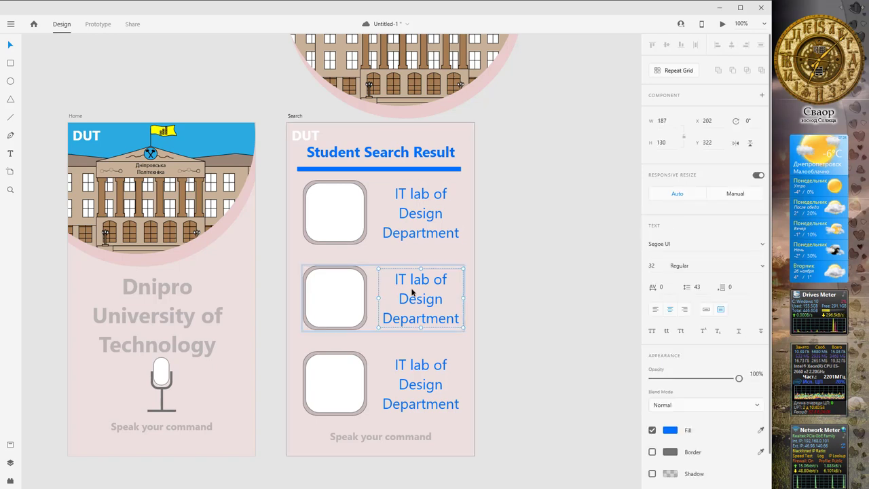
pyautogui.doubleClick(425, 280)
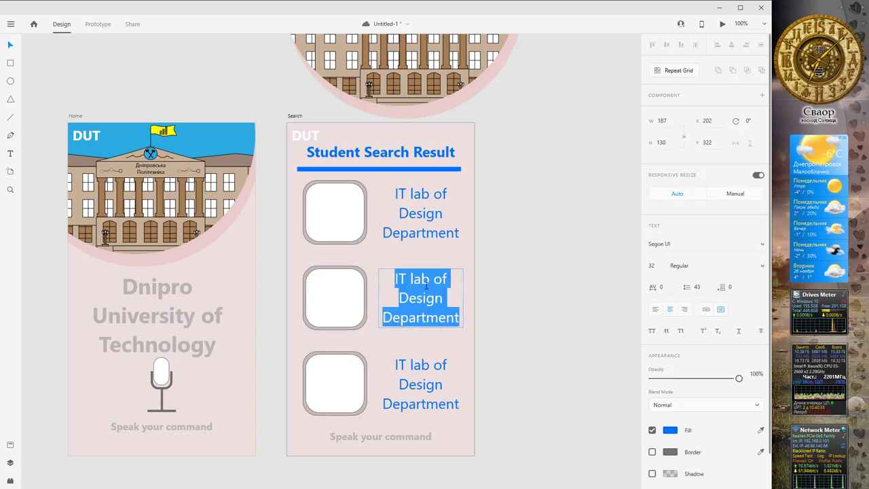
pyautogui.write('Lec')
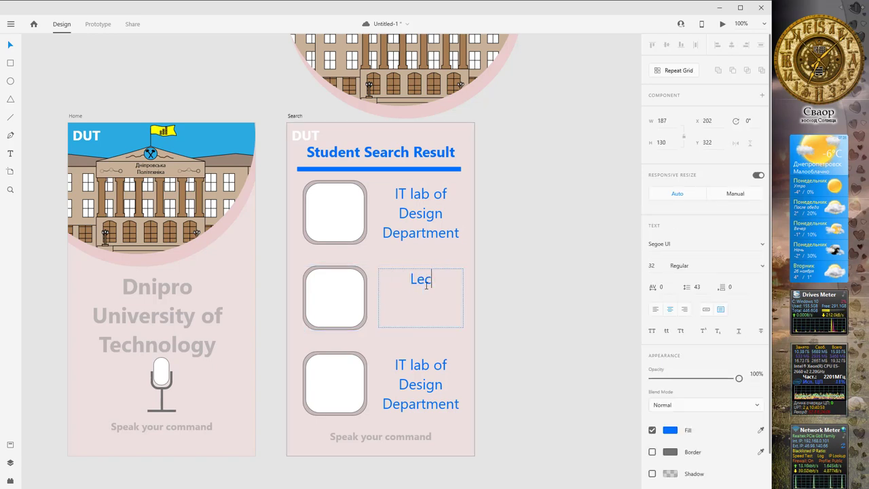
pyautogui.write('ture r')
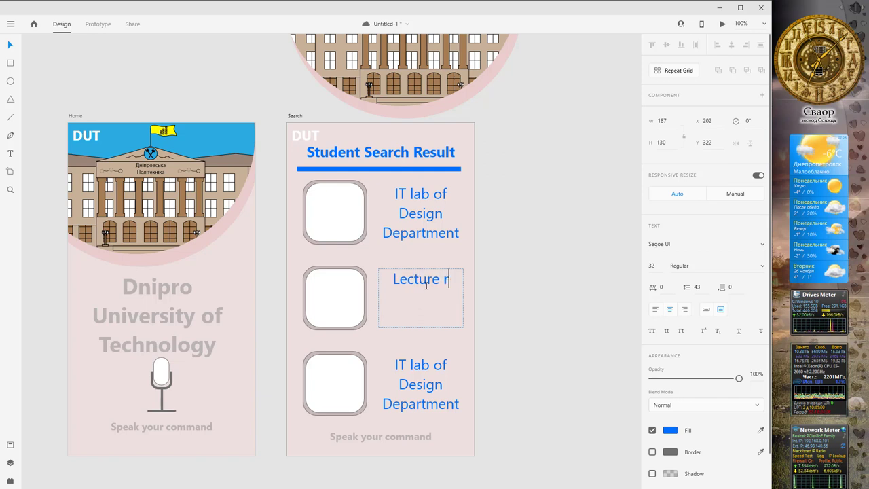
pyautogui.write('oom')
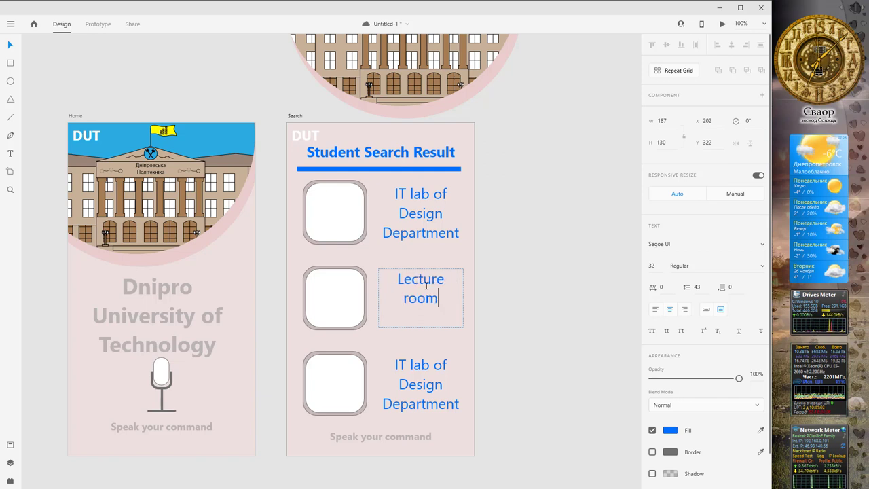
pyautogui.write(' o')
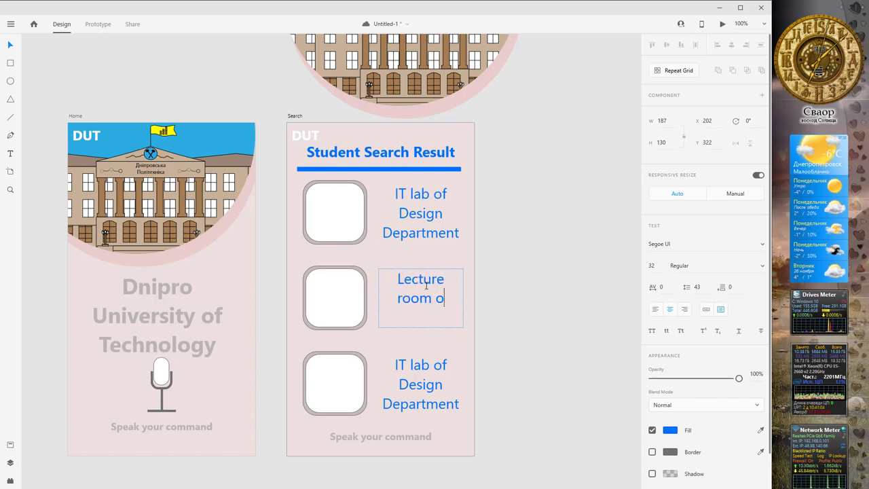
pyautogui.write('f De')
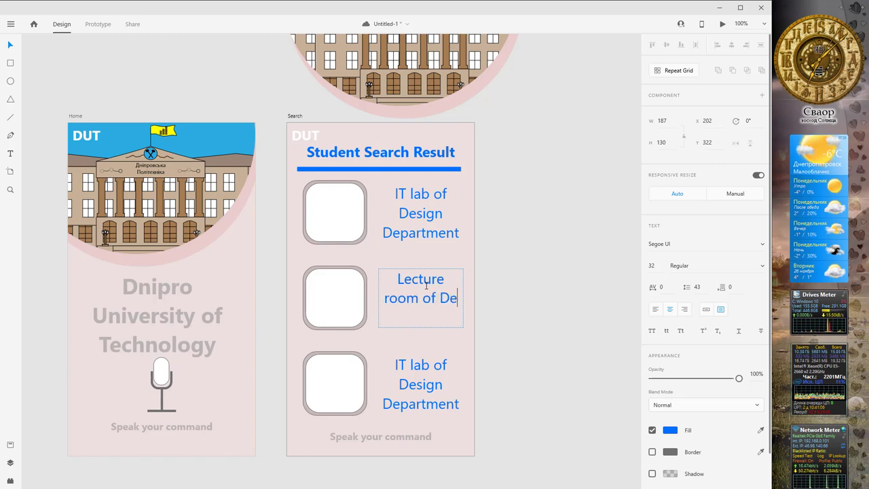
pyautogui.write('sign De')
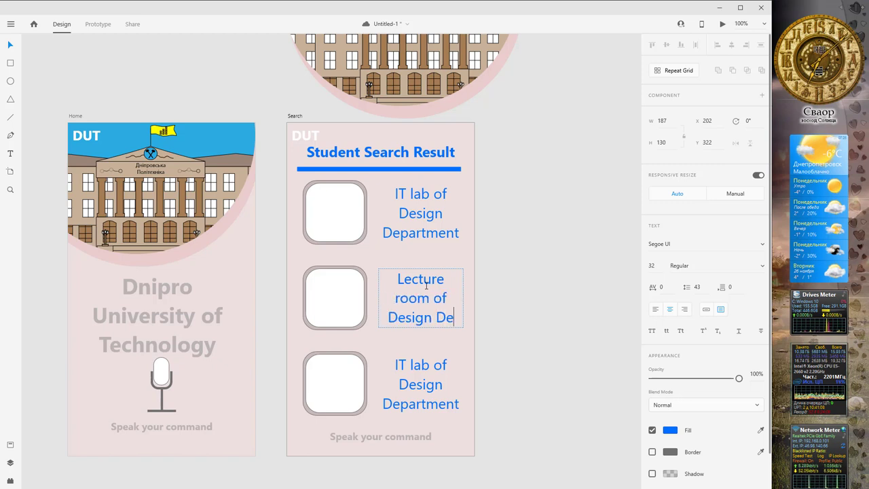
pyautogui.write('partment')
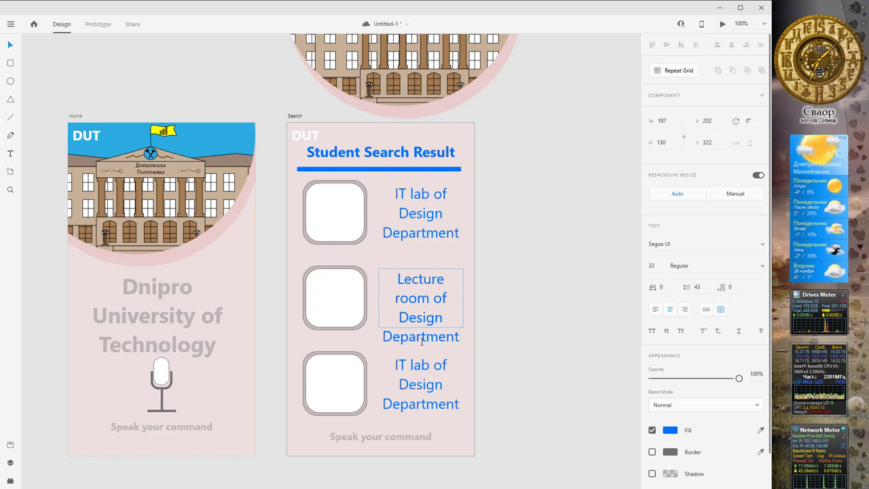
pyautogui.press('Escape')
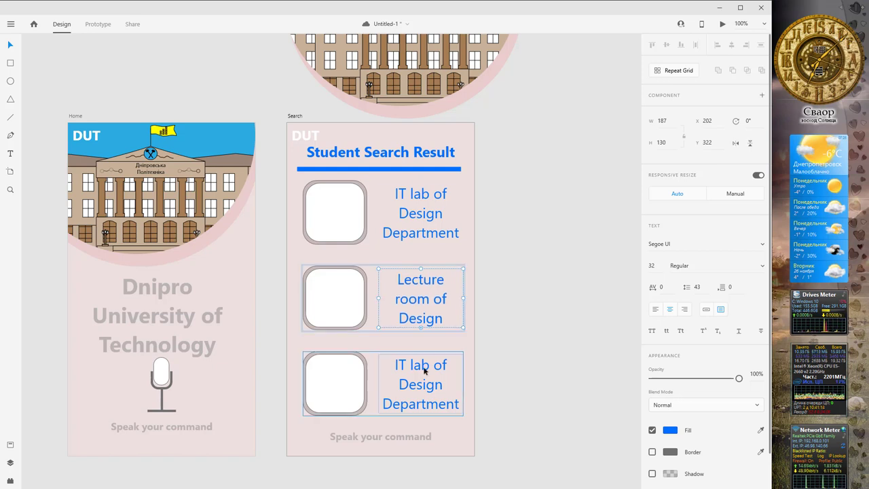
# Set the font size of the "Lecture room of Design Department" text to 24
pyautogui.doubleClick(422, 313)
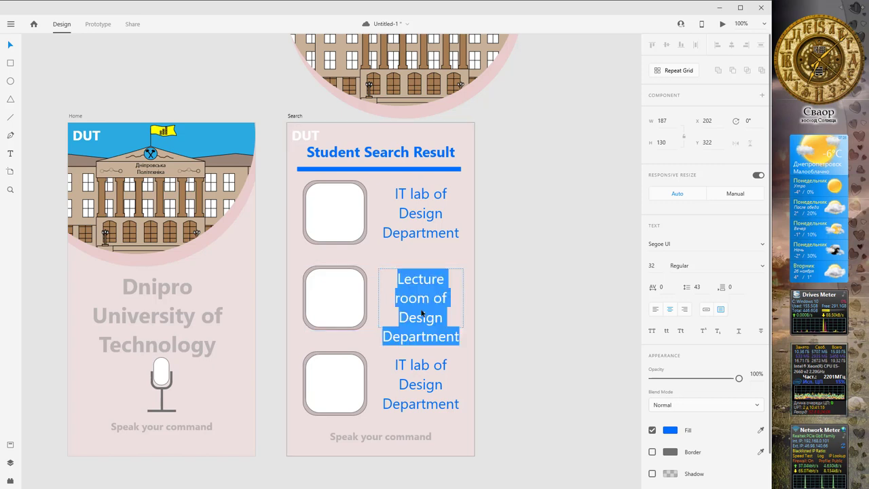
pyautogui.moveTo(661, 266); pyautogui.dragTo(635, 265)
pyautogui.click(651, 266)
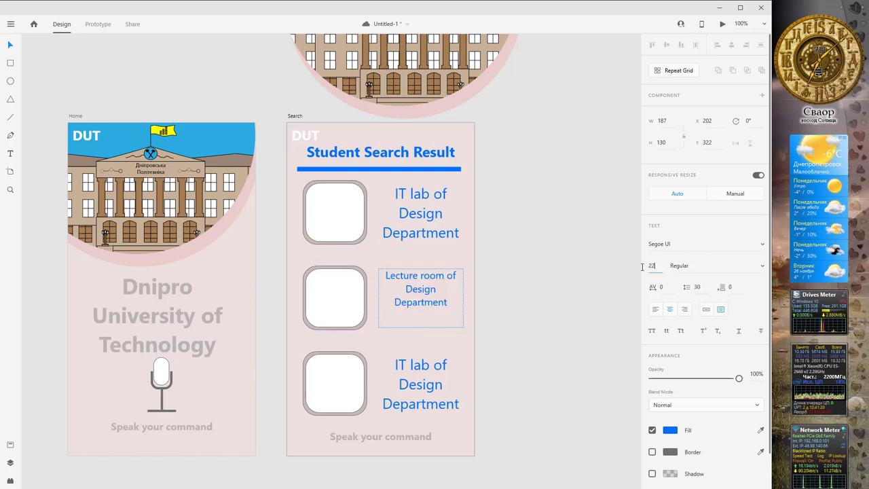
pyautogui.write('24')
pyautogui.press('Return')
pyautogui.click(412, 386)
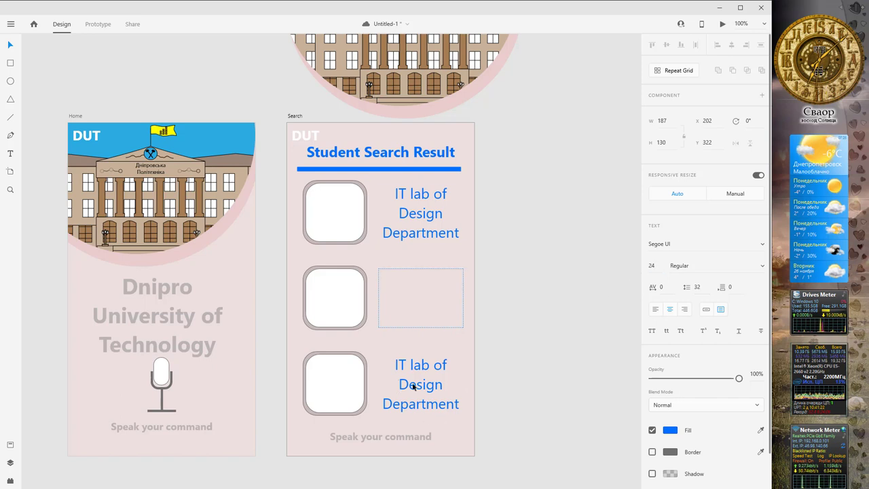
# Replace the text in the third result row with "Main University Building" and deselect it
pyautogui.doubleClick(420, 385)
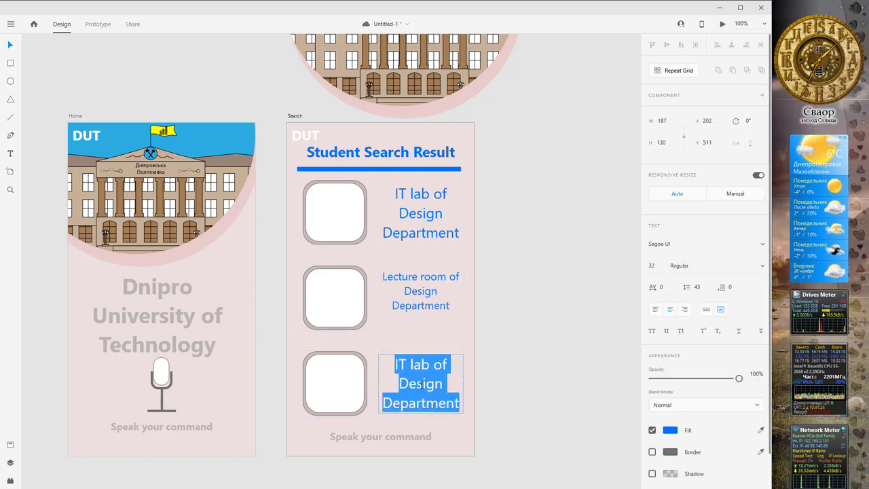
pyautogui.write('Mai')
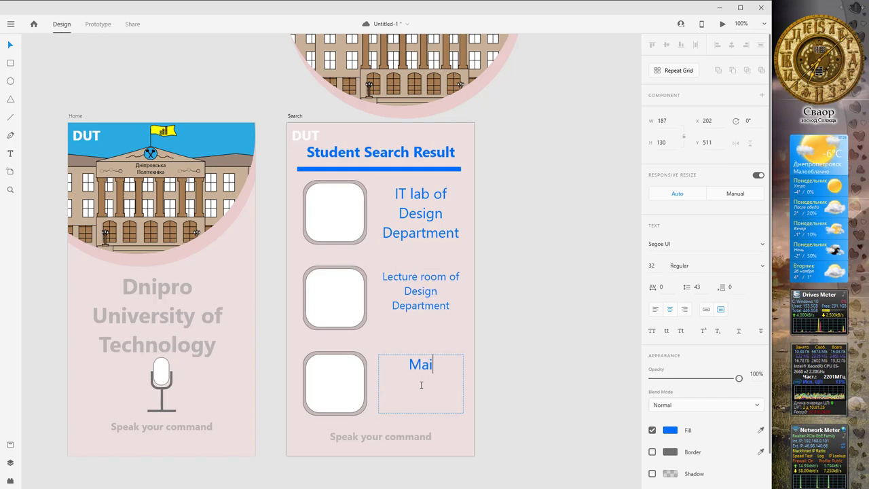
pyautogui.write('n Bui')
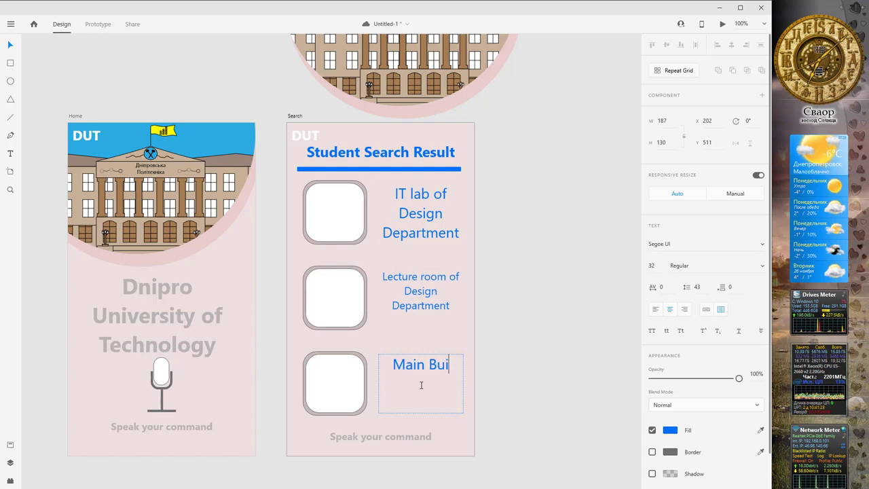
pyautogui.write('lding')
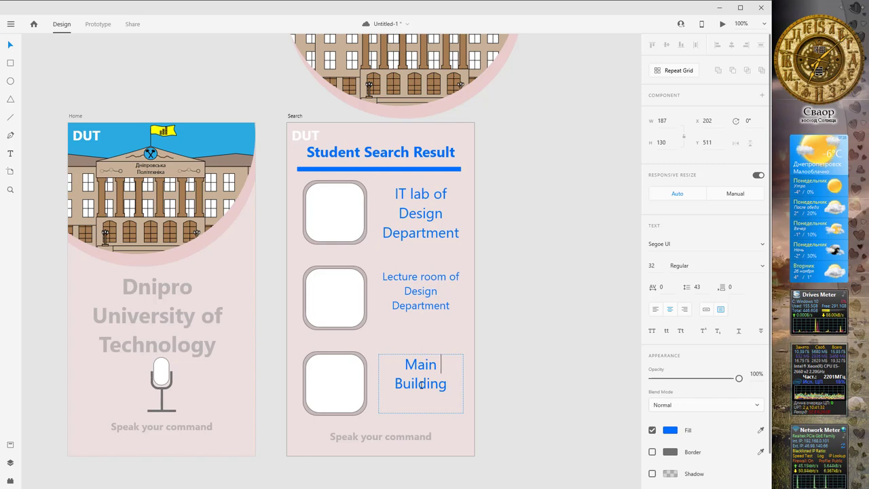
pyautogui.write('Unive')
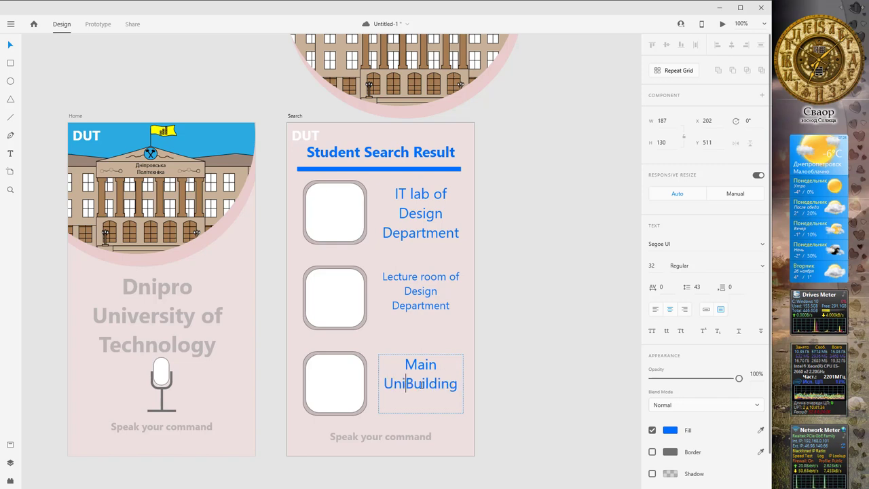
pyautogui.write('rsity')
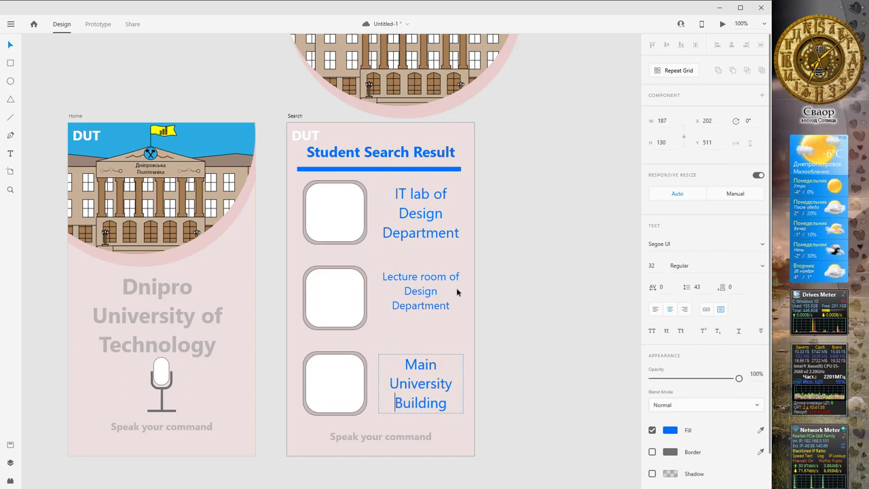
pyautogui.click(10, 47)
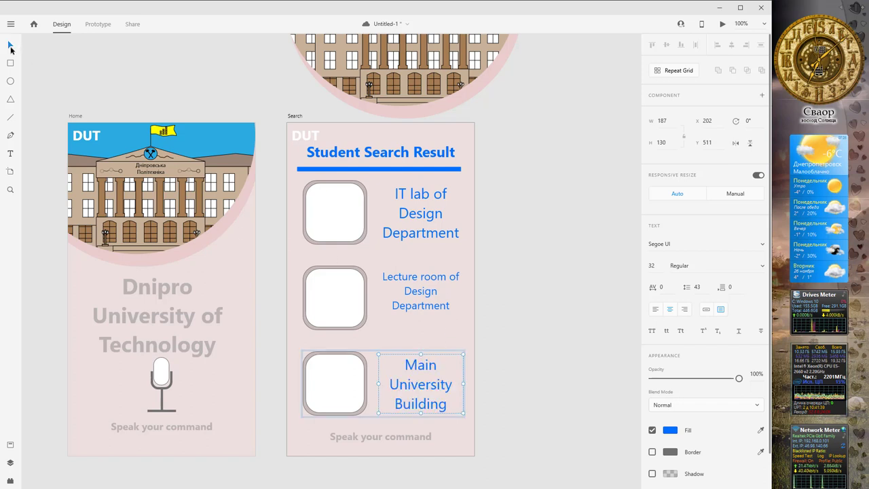
pyautogui.click(561, 235)
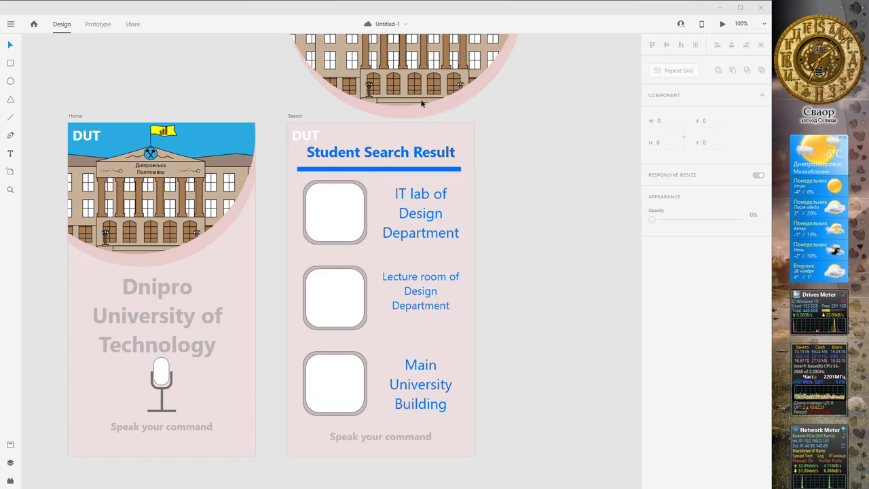
# Save the document to Cloud Documents under the name "Design MA"
pyautogui.click(11, 24)
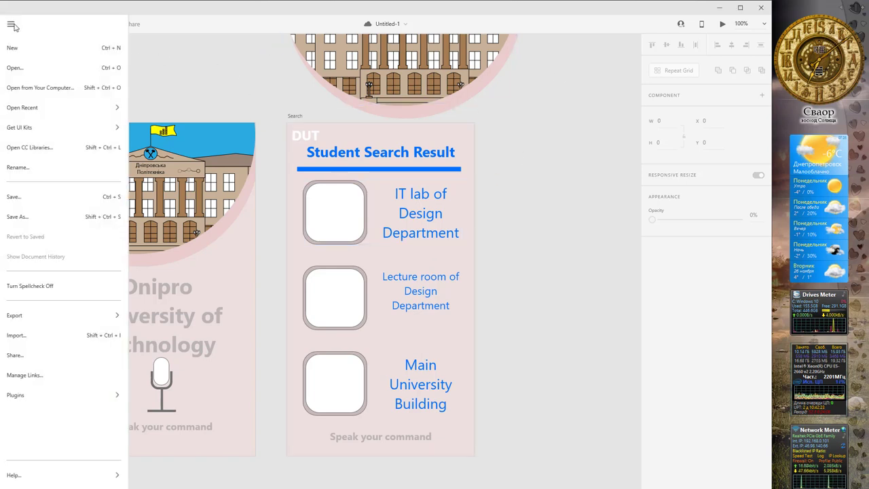
pyautogui.moveTo(38, 117)
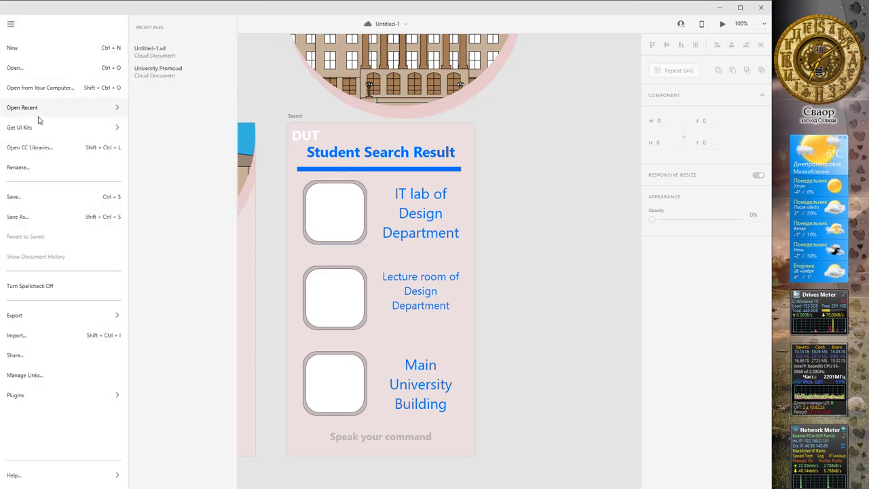
pyautogui.click(52, 197)
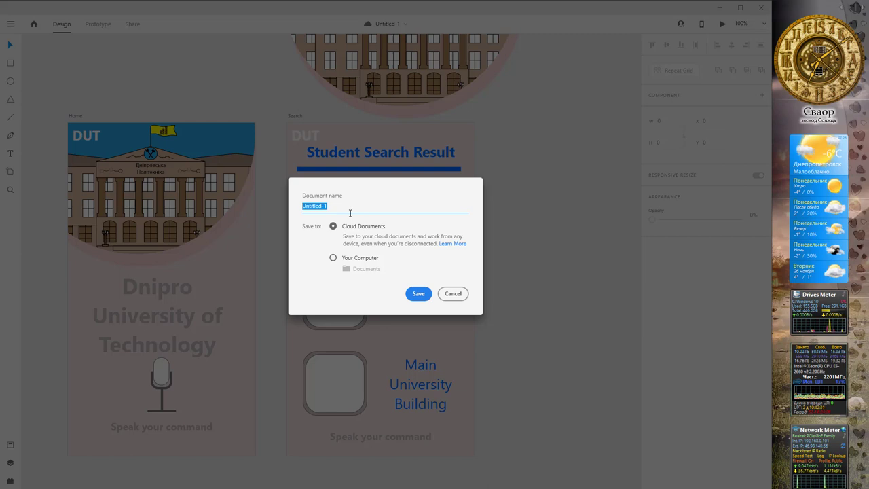
pyautogui.write('esig')
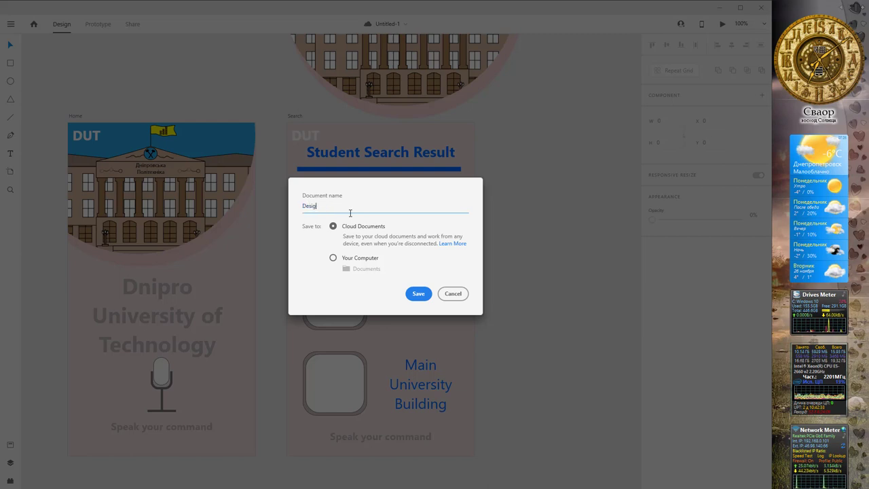
pyautogui.write('n ')
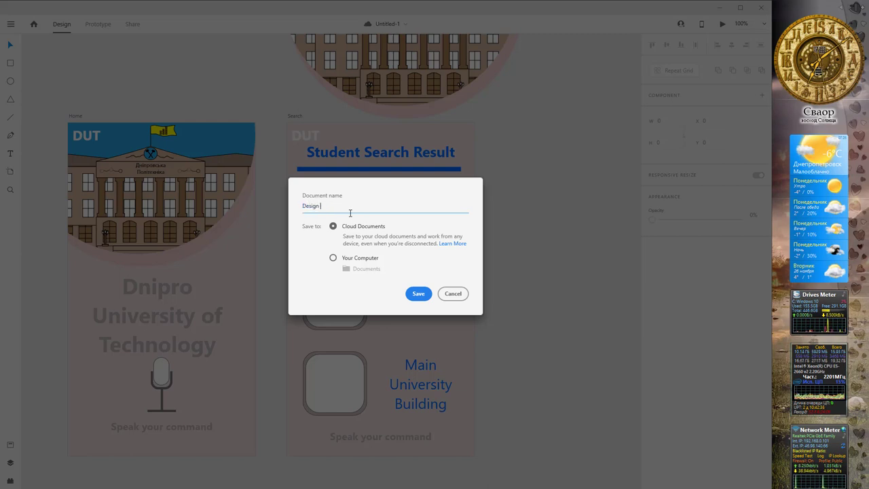
pyautogui.write('M')
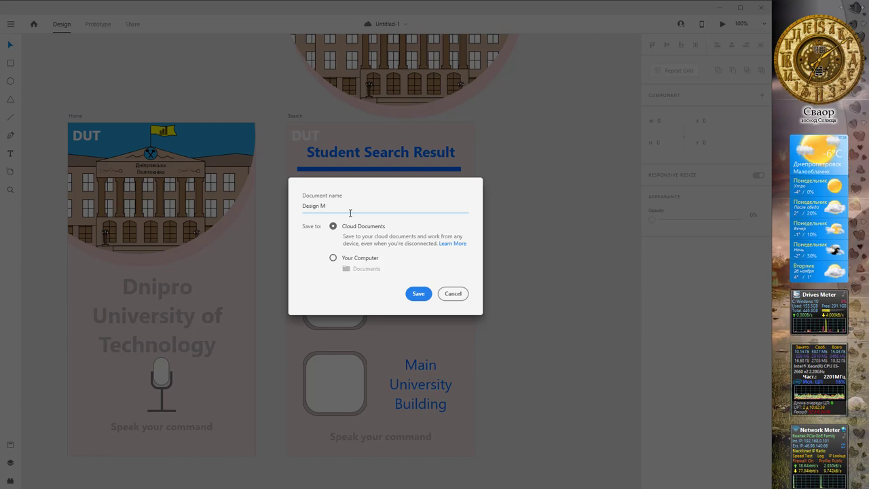
pyautogui.write('A')
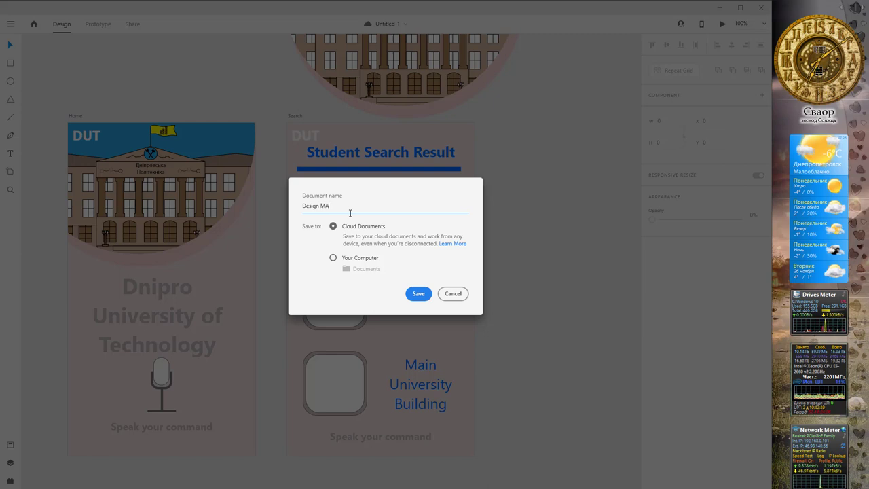
pyautogui.click(418, 295)
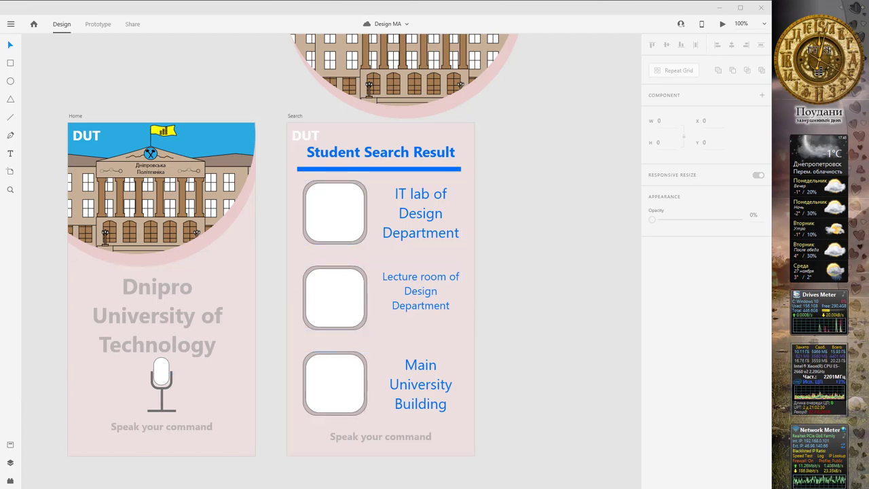
# Paste the IT lab photo and the lecture photo and place them one below the other beside the Search artboard
pyautogui.hotkey('ctrl', 'v')
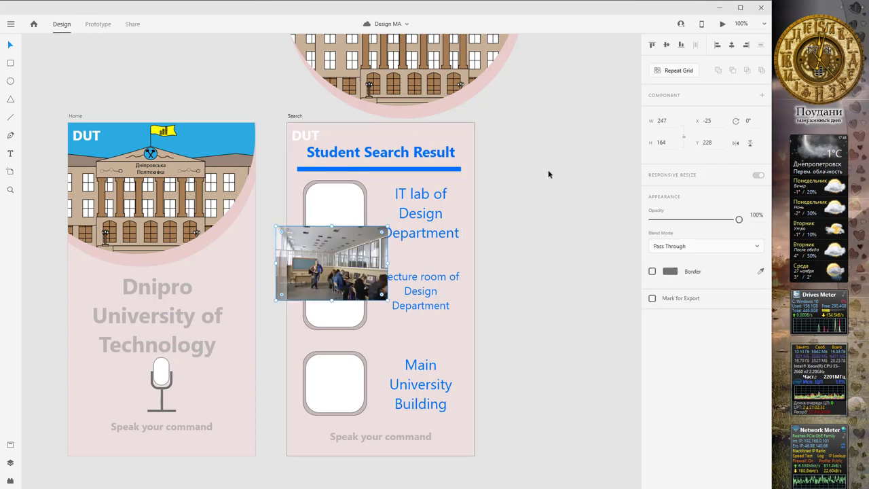
pyautogui.moveTo(333, 264); pyautogui.dragTo(571, 107)
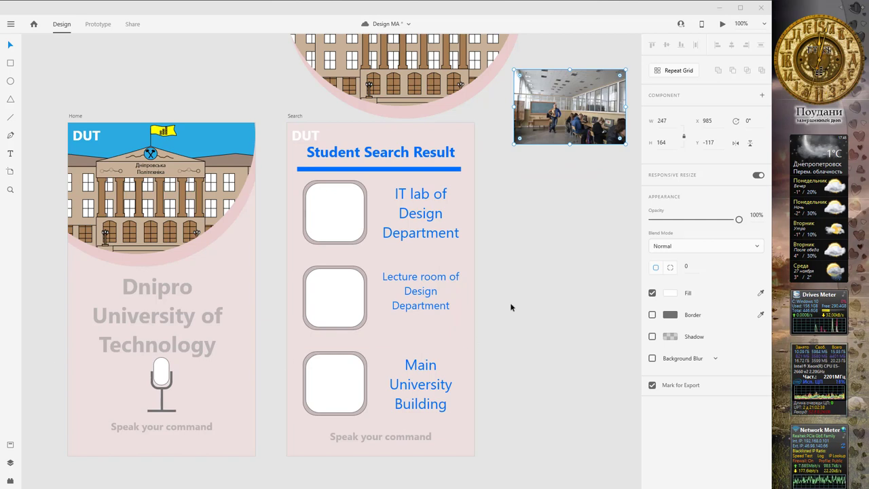
pyautogui.click(551, 226)
pyautogui.hotkey('ctrl', 'v')
pyautogui.moveTo(335, 268); pyautogui.dragTo(580, 205)
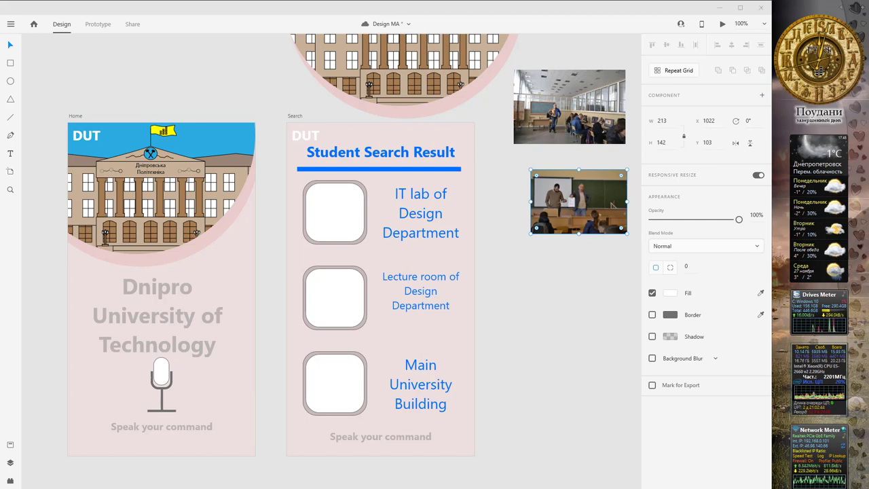
# Paste the main building photo beside the third result row and move the lecture photo down level with the second row
pyautogui.click(548, 330)
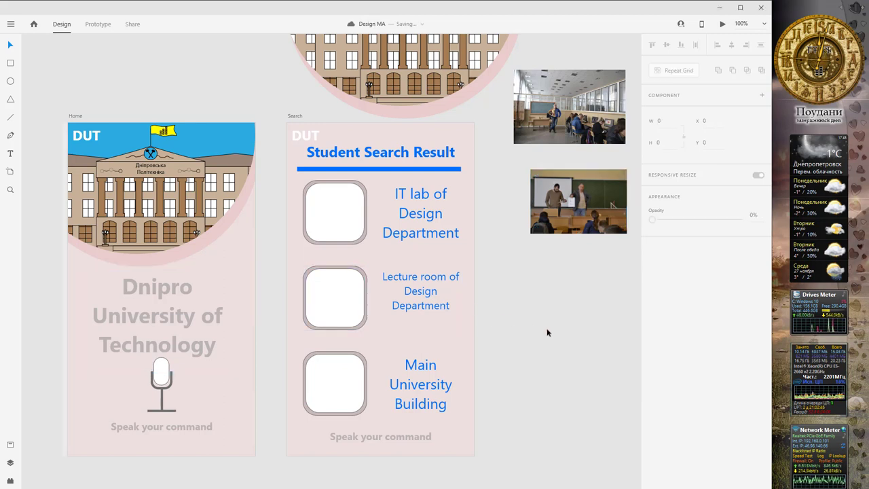
pyautogui.hotkey('ctrl', 'v')
pyautogui.moveTo(331, 262); pyautogui.dragTo(581, 423)
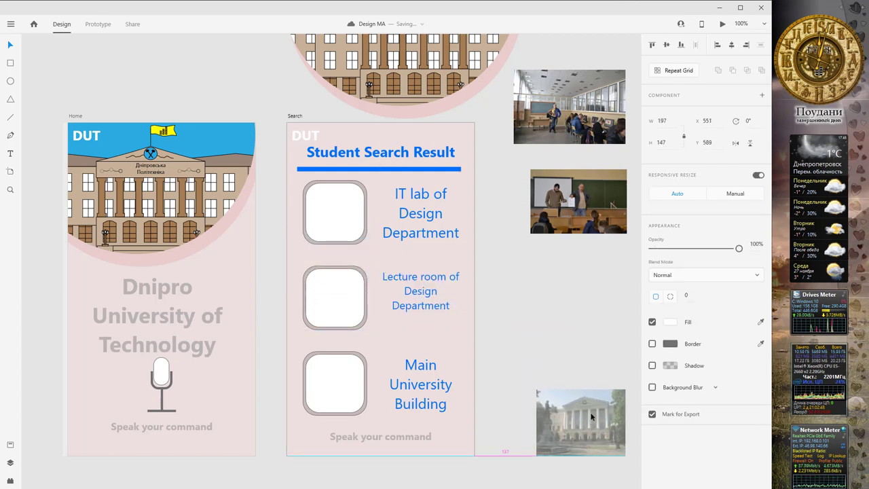
pyautogui.moveTo(600, 208); pyautogui.dragTo(583, 280)
# Place the IT lab photo over the first result row and try to bring the row's white rounded square in front of it
pyautogui.moveTo(560, 108); pyautogui.dragTo(380, 216)
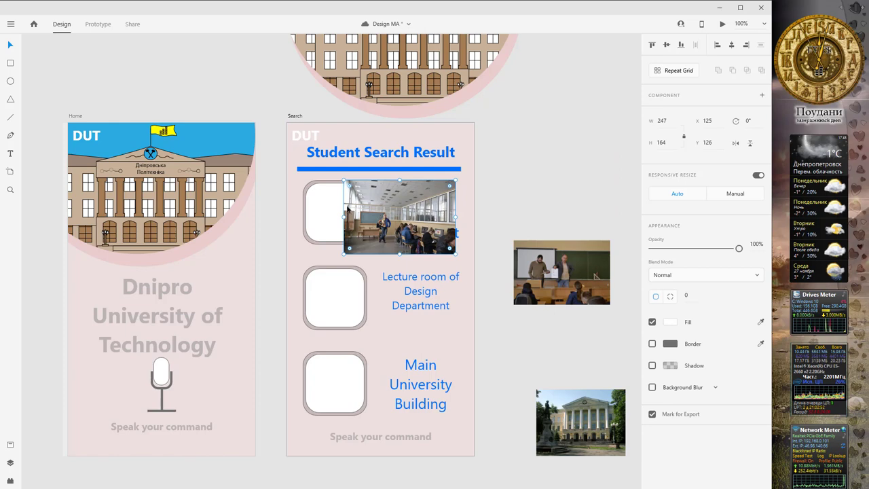
pyautogui.click(328, 205)
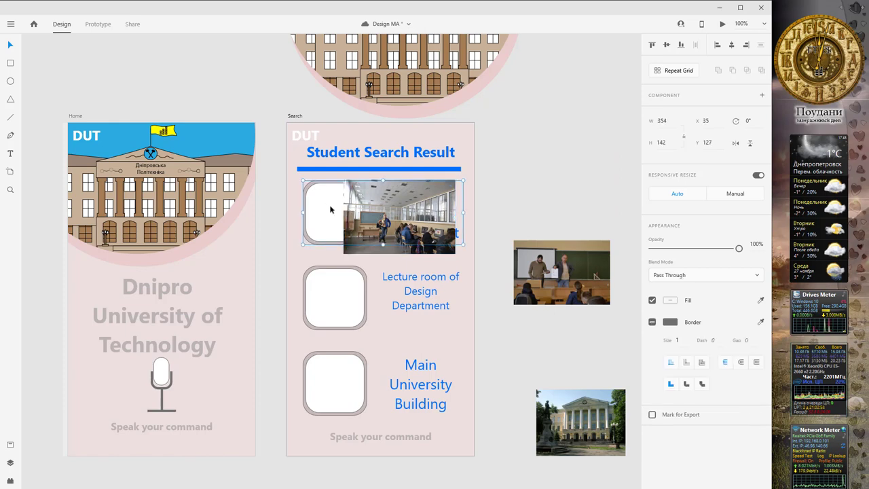
pyautogui.doubleClick(328, 208)
pyautogui.rightClick(328, 208)
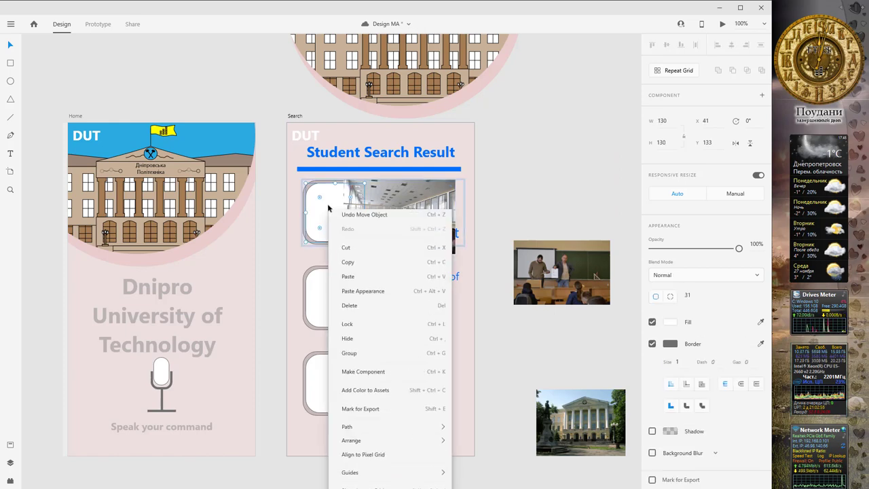
pyautogui.moveTo(370, 443)
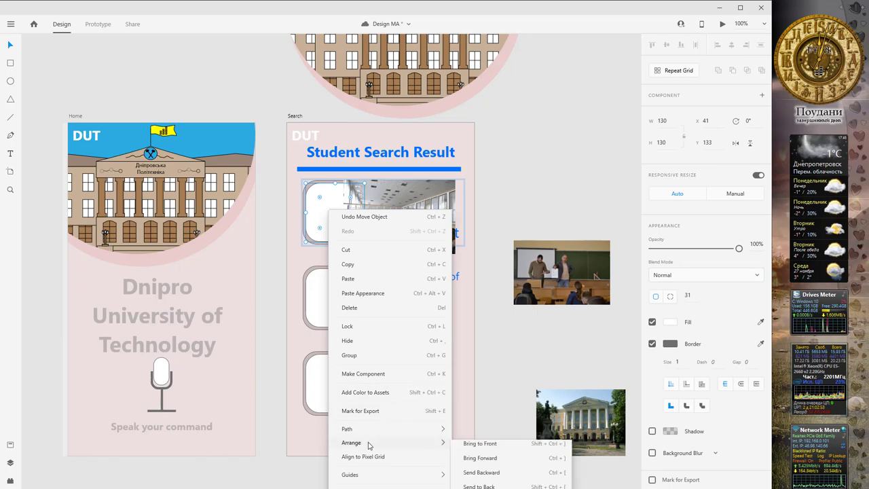
pyautogui.click(490, 449)
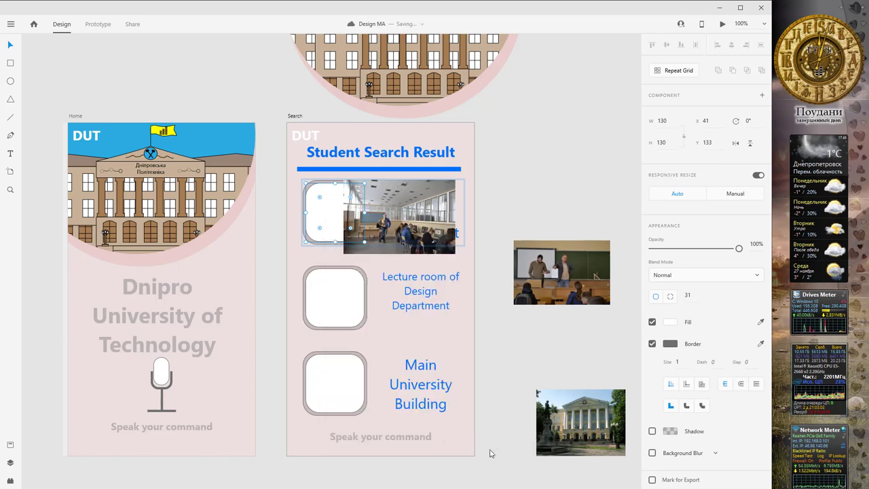
pyautogui.rightClick(342, 225)
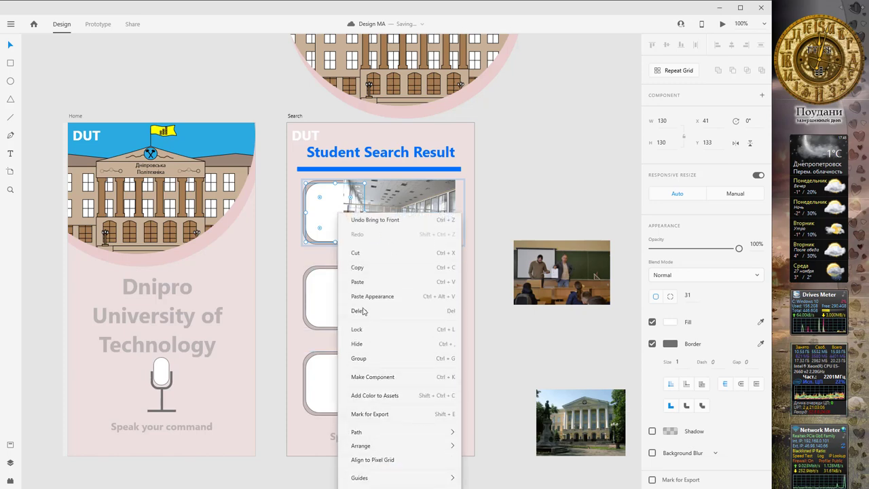
pyautogui.moveTo(380, 446)
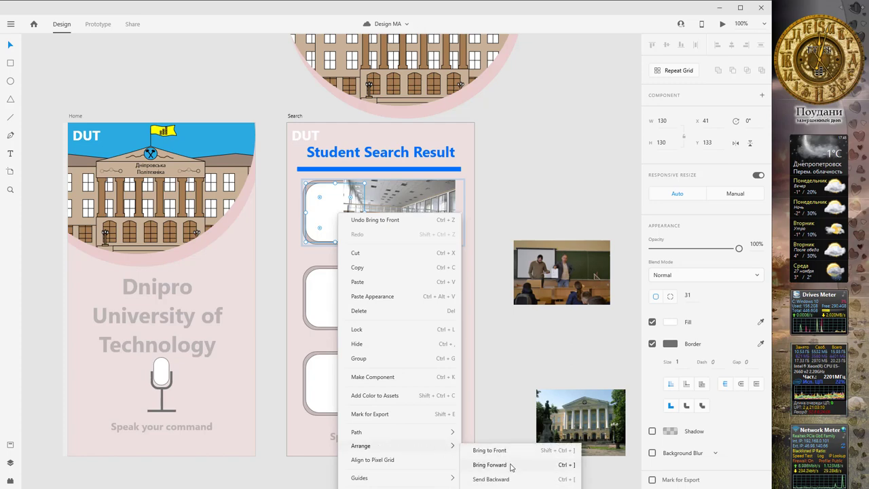
pyautogui.click(511, 467)
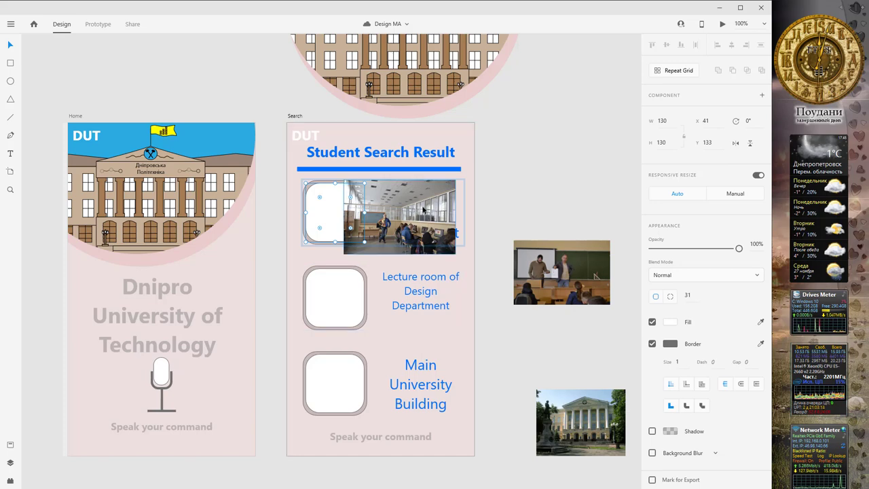
# Mask the IT lab photo with the first row's white rounded square
pyautogui.keyDown('shift'); pyautogui.click(409, 200); pyautogui.keyUp('shift')
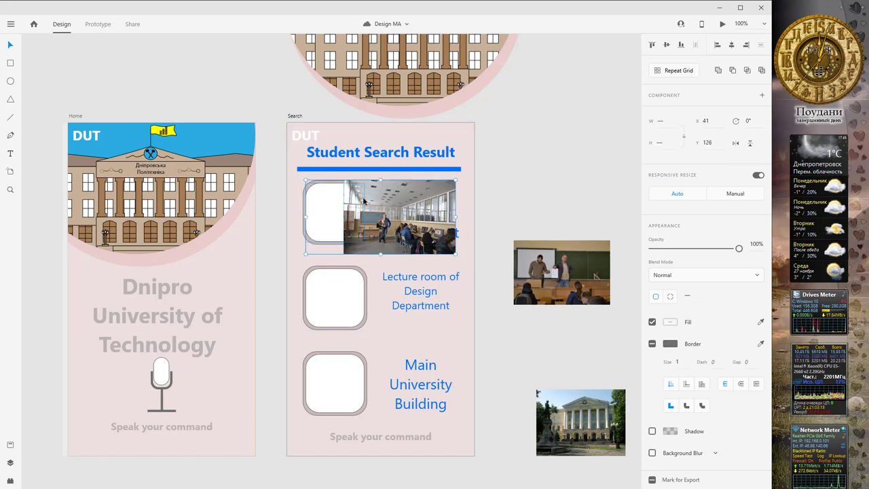
pyautogui.rightClick(389, 197)
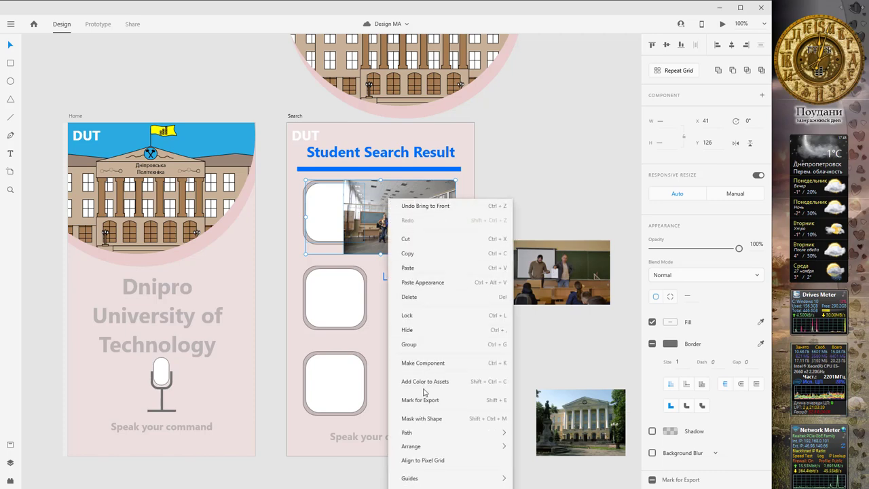
pyautogui.click(422, 419)
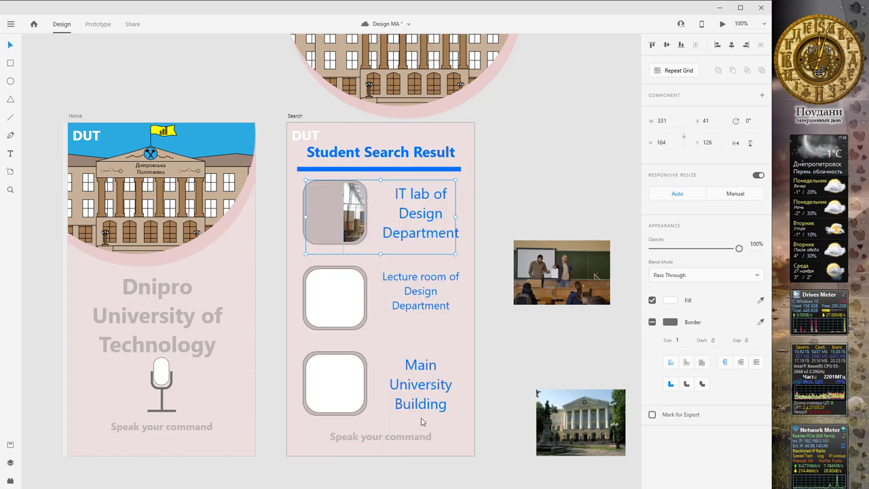
# Shift the IT lab photo inside its mask until it fills the first row's rounded frame with the students in view
pyautogui.doubleClick(358, 202)
pyautogui.moveTo(375, 203); pyautogui.dragTo(332, 204)
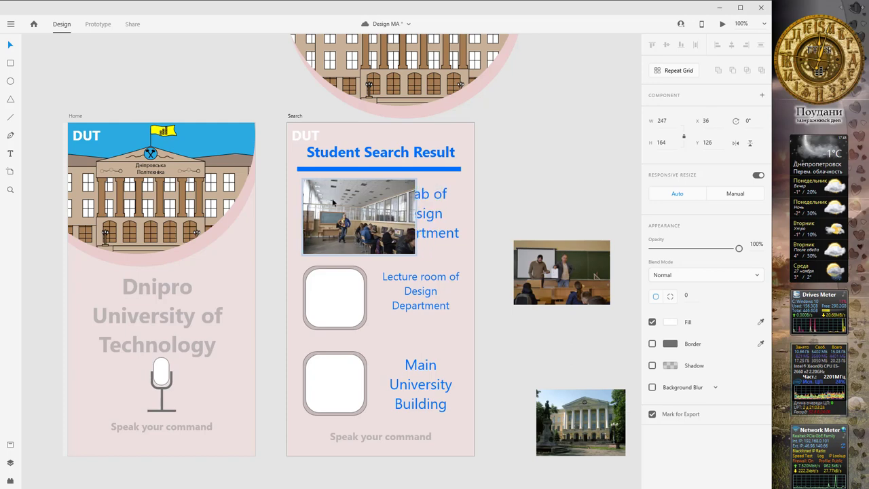
pyautogui.click(497, 182)
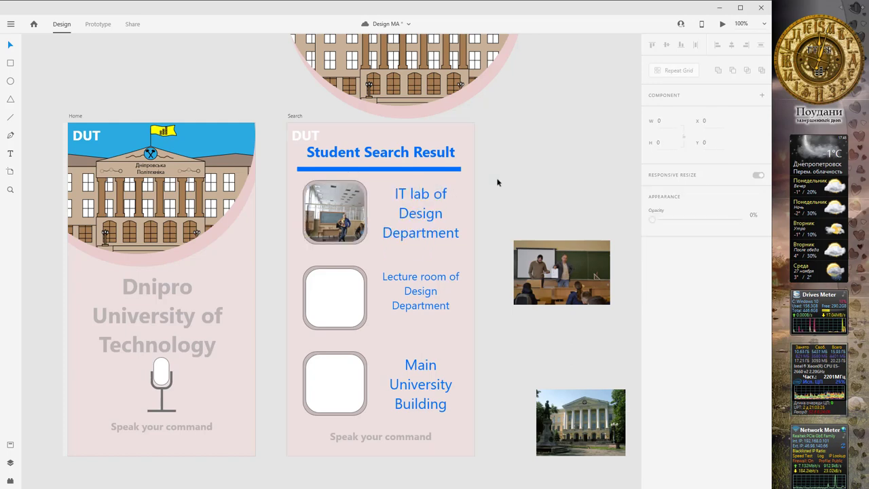
pyautogui.click(354, 197)
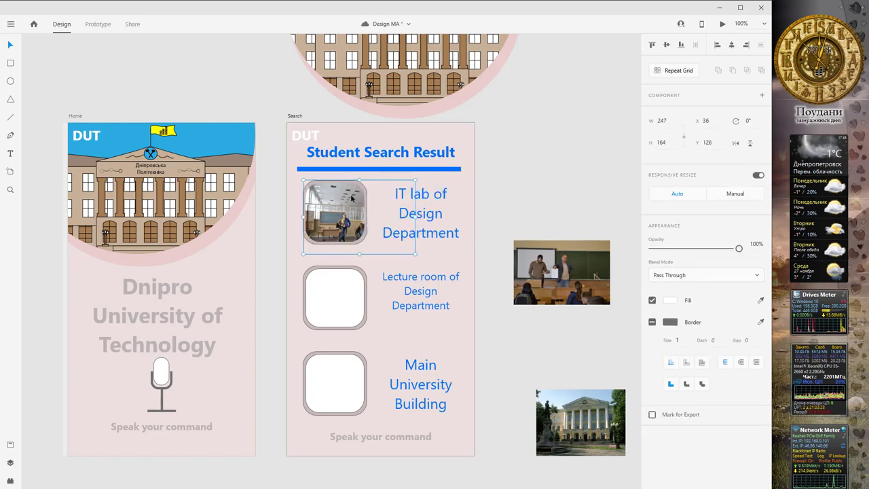
pyautogui.doubleClick(353, 198)
pyautogui.moveTo(358, 198); pyautogui.dragTo(331, 197)
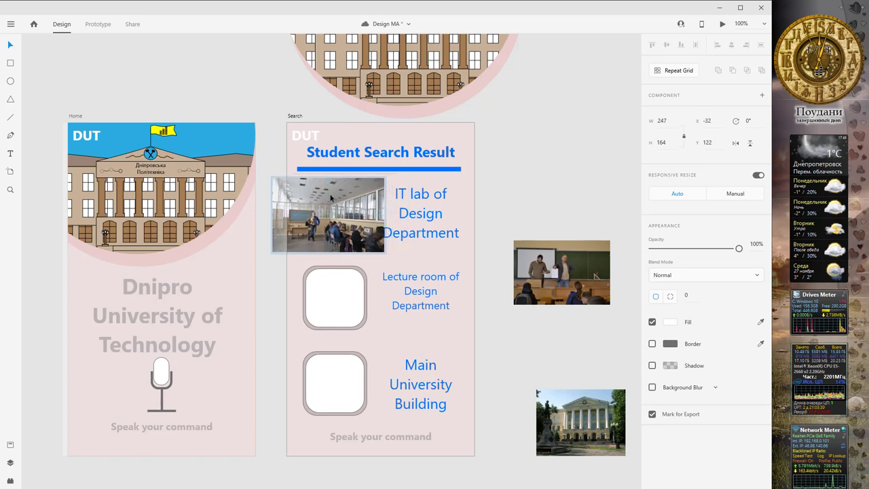
pyautogui.click(516, 179)
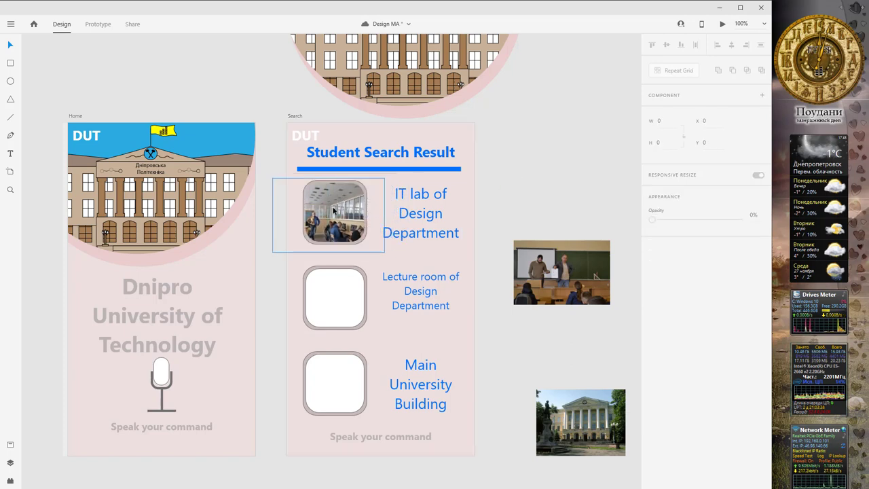
# Place the lecture photo over the second result row and bring that row in front of the photo
pyautogui.click(574, 250)
pyautogui.moveTo(574, 250); pyautogui.dragTo(397, 281)
pyautogui.click(330, 294)
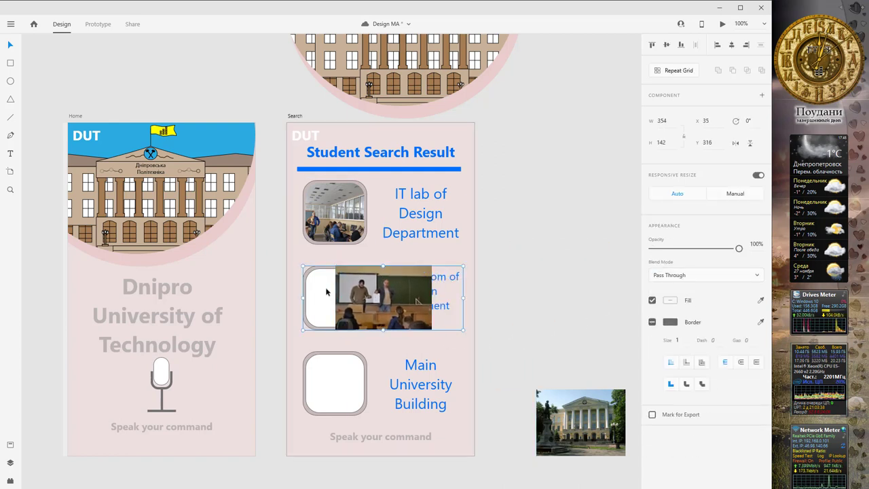
pyautogui.click(522, 250)
pyautogui.click(347, 290)
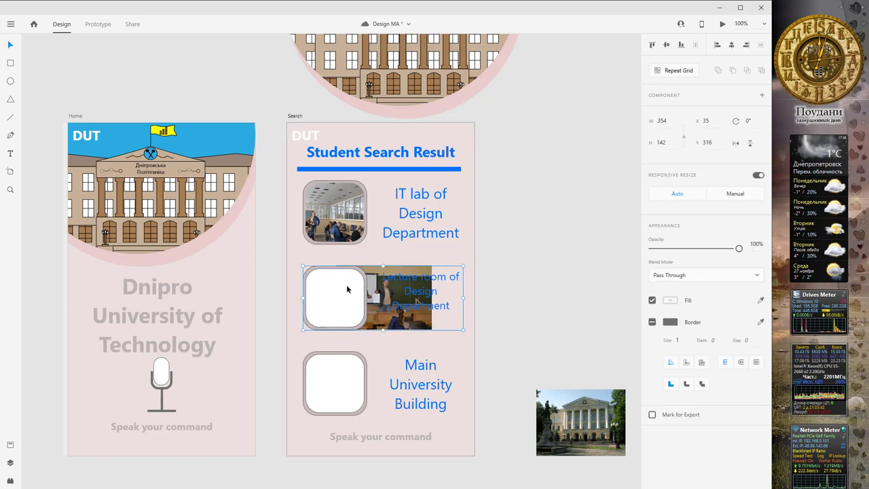
# Mask the lecture photo with the second row's white rounded square
pyautogui.doubleClick(358, 294)
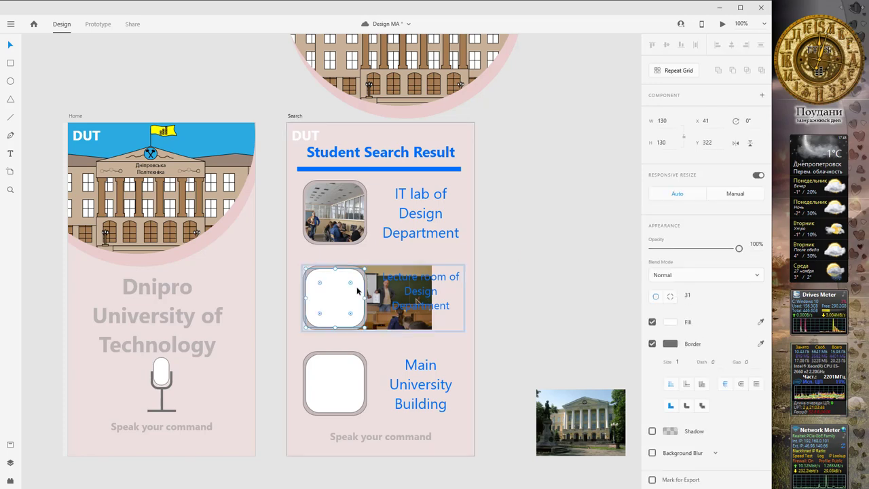
pyautogui.keyDown('shift'); pyautogui.click(373, 290); pyautogui.keyUp('shift')
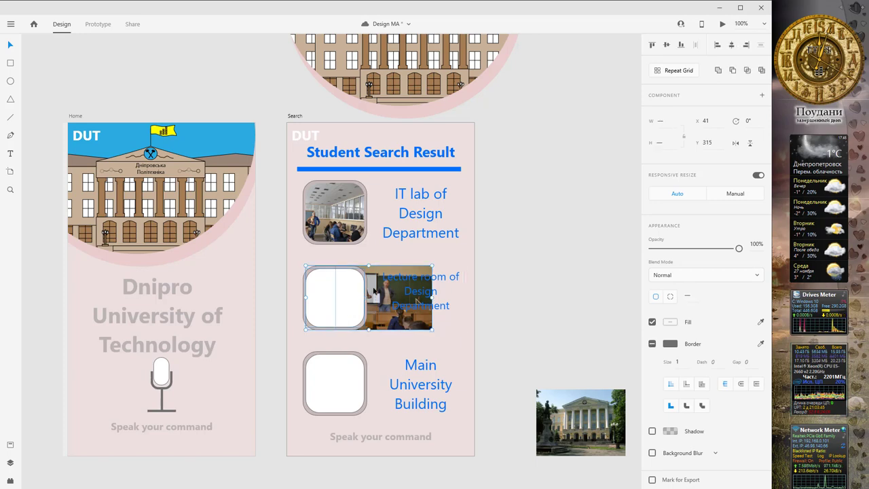
pyautogui.rightClick(374, 290)
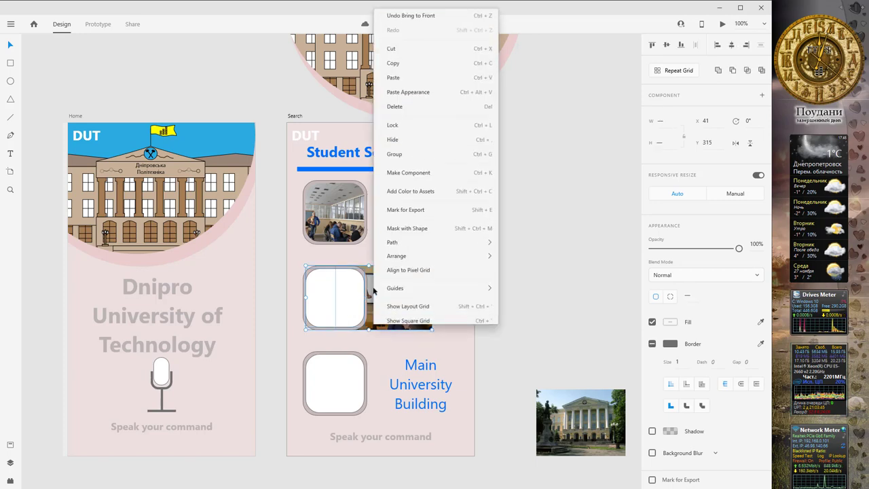
pyautogui.click(407, 224)
# Shift the lecture photo inside its mask until it fills the second row's rounded frame with the lecturer in view
pyautogui.doubleClick(348, 285)
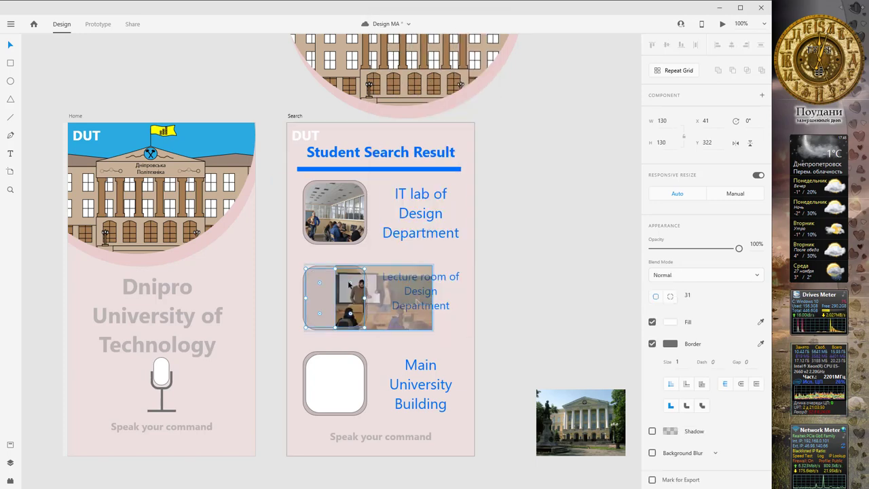
pyautogui.moveTo(348, 293); pyautogui.dragTo(279, 286)
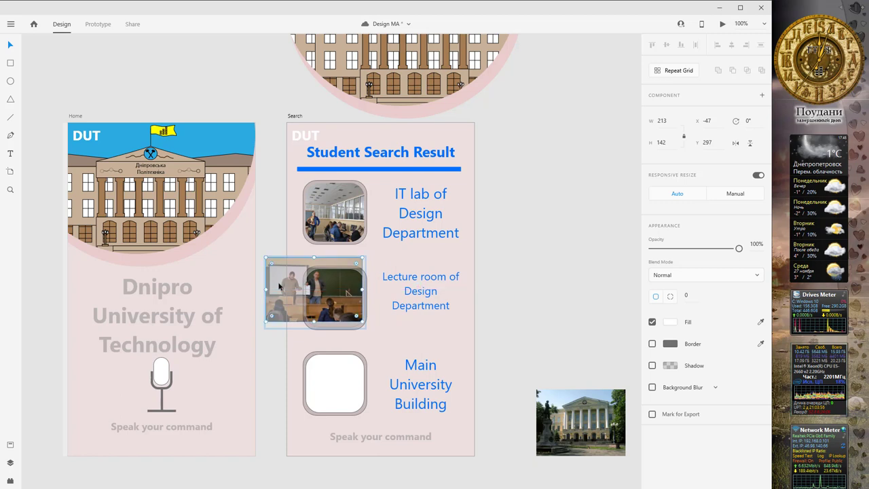
pyautogui.click(524, 257)
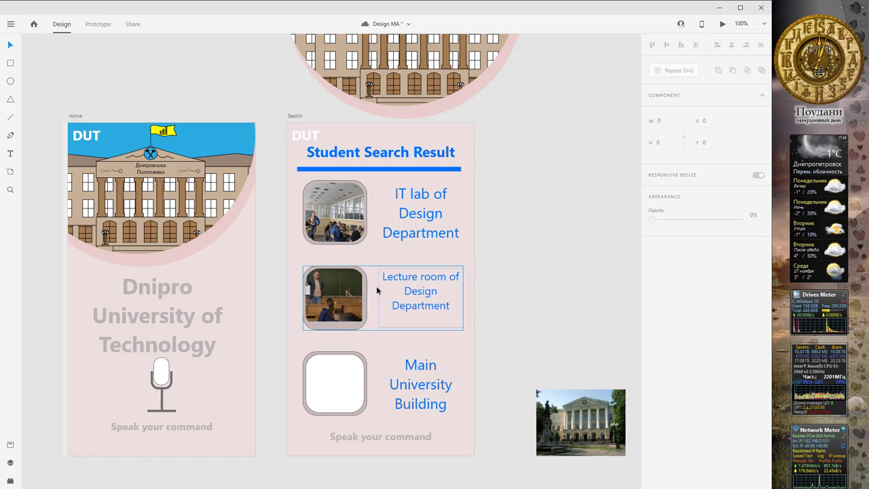
pyautogui.doubleClick(344, 292)
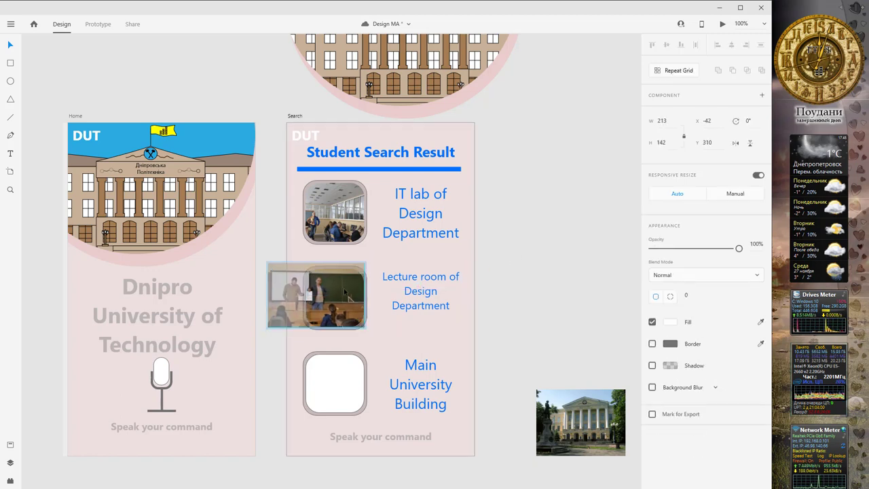
pyautogui.click(514, 263)
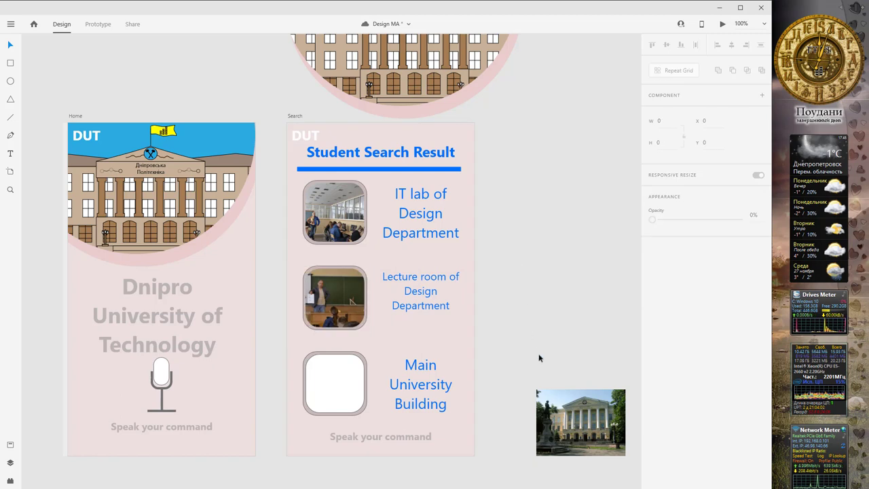
# Place the main building photo over the third result row and bring that row in front of the photo
pyautogui.moveTo(590, 404); pyautogui.dragTo(394, 365)
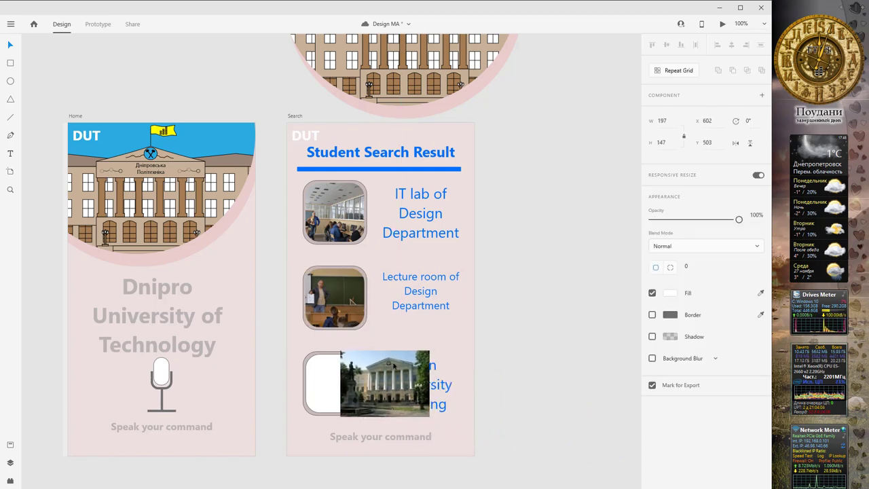
pyautogui.keyDown('shift'); pyautogui.click(327, 376); pyautogui.keyUp('shift')
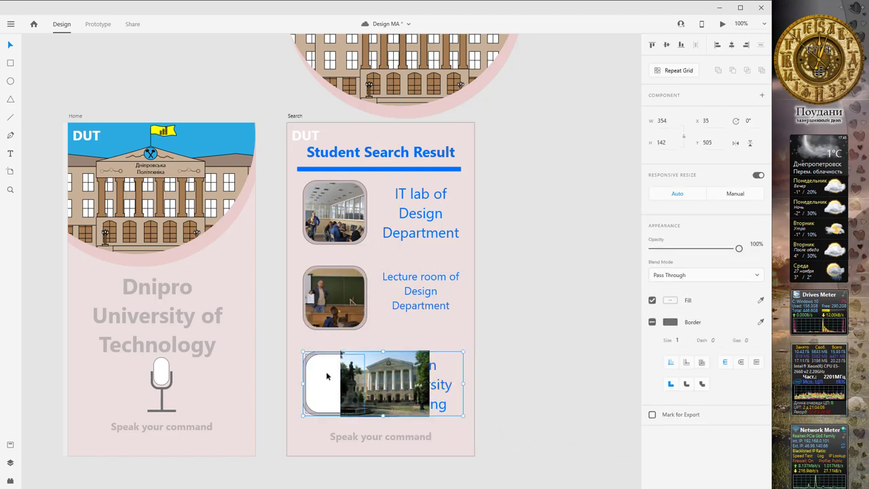
pyautogui.click(331, 375)
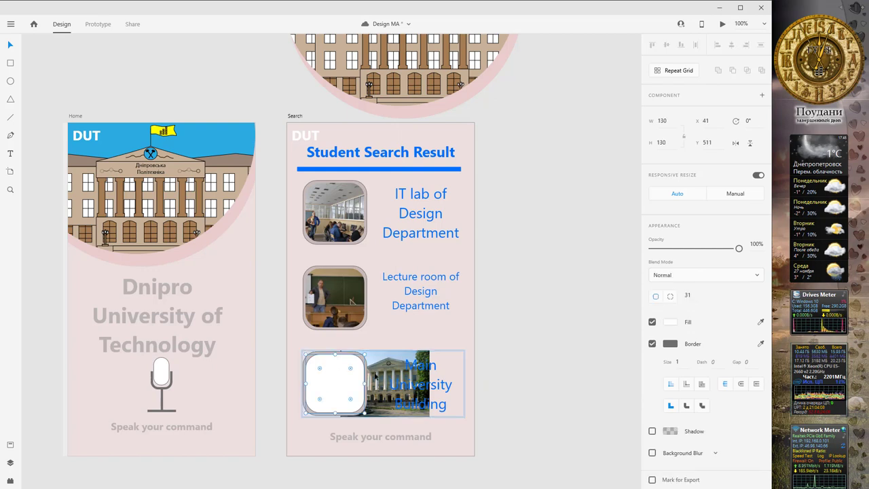
# Mask the main building photo with the third row's white rounded square
pyautogui.keyDown('shift'); pyautogui.click(371, 362); pyautogui.keyUp('shift')
pyautogui.rightClick(370, 362)
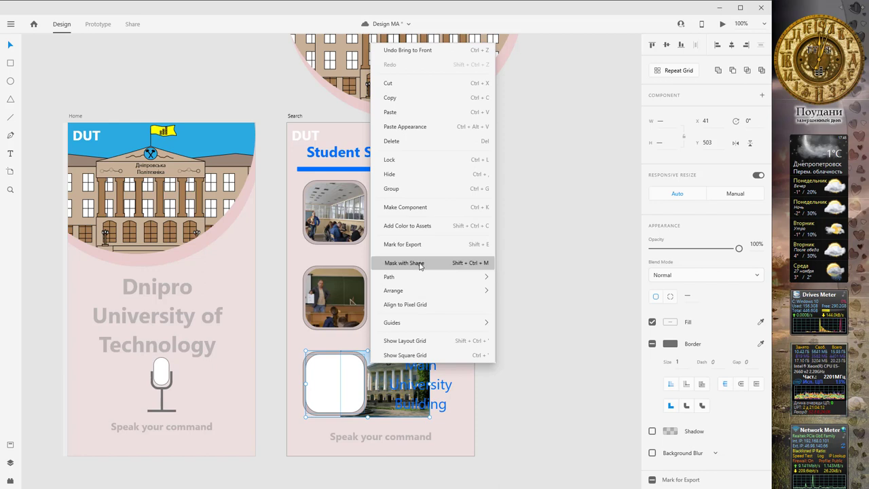
pyautogui.click(419, 264)
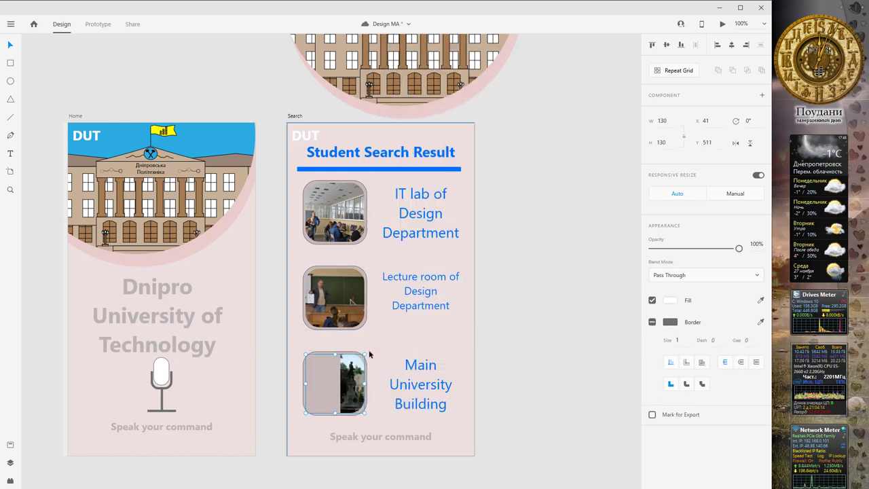
# Shift the main building photo inside its mask until the columned facade fills the third row's rounded frame
pyautogui.doubleClick(375, 372)
pyautogui.moveTo(375, 372); pyautogui.dragTo(335, 374)
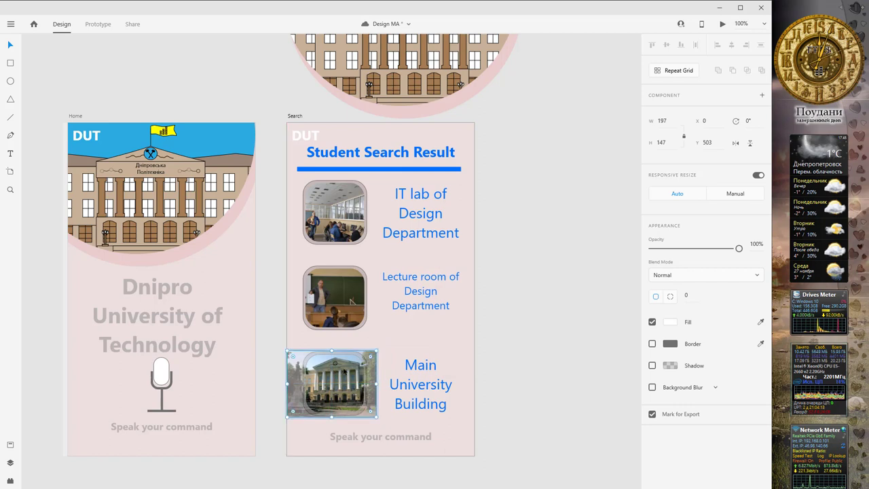
pyautogui.click(509, 310)
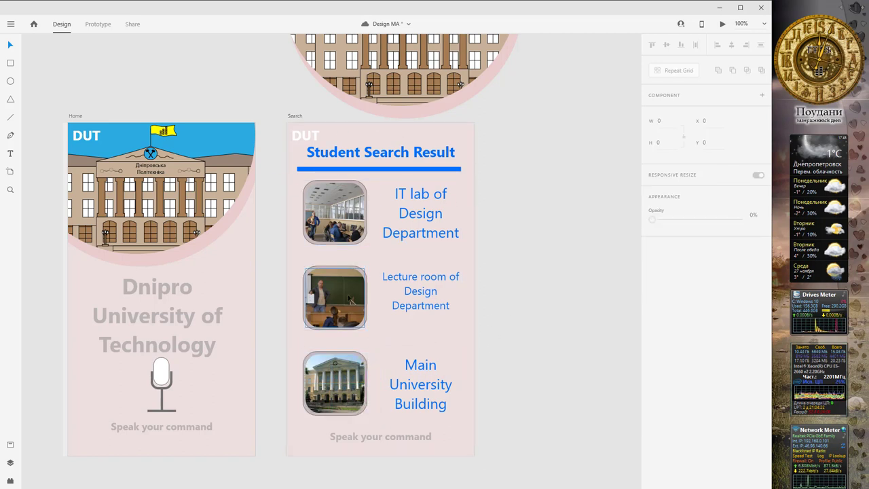
# Duplicate the finished Search artboard beside the original
pyautogui.click(298, 118)
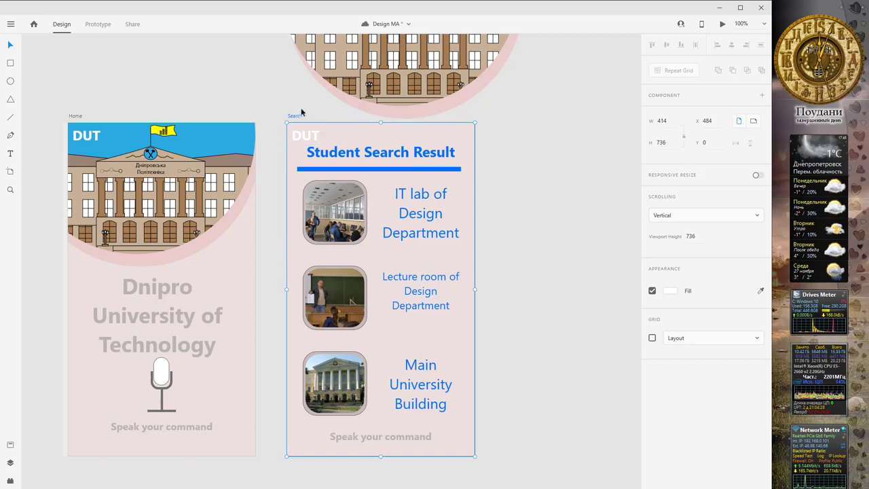
pyautogui.hotkey('ctrl', 'd')
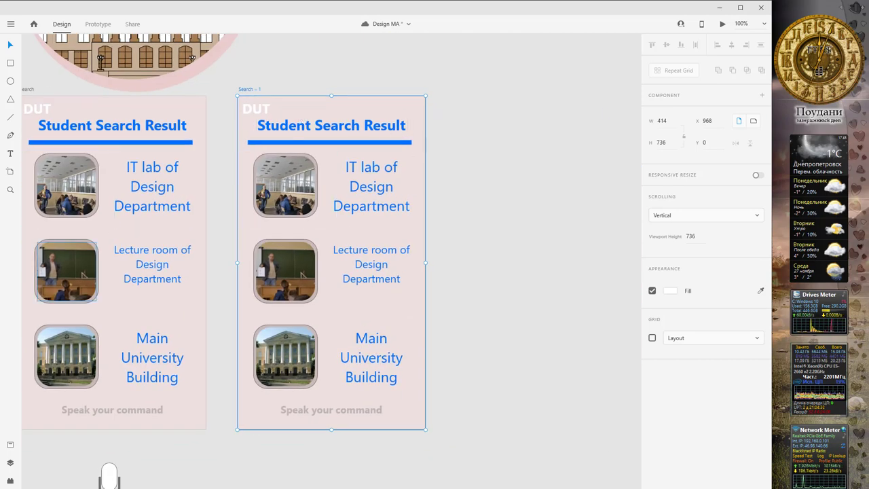
pyautogui.press('Escape')
pyautogui.moveTo(468, 197); pyautogui.dragTo(513, 226)
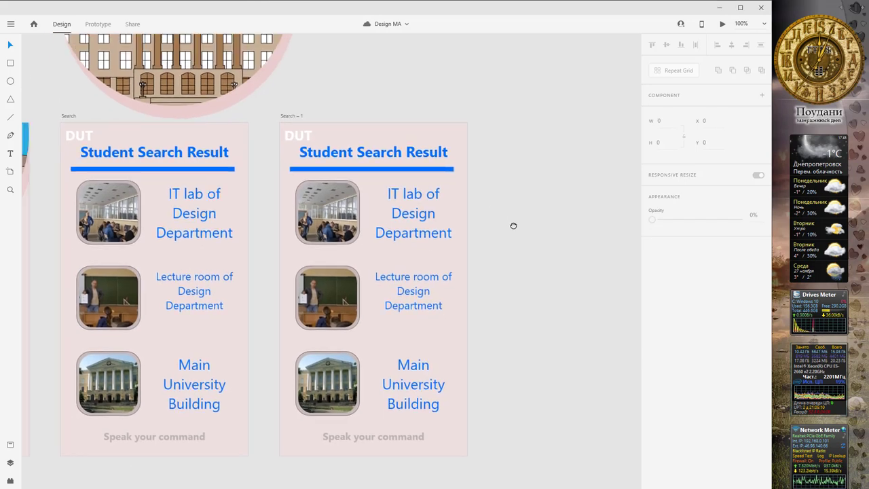
# Duplicate the copied Search artboard twice more to have three copies in a row
pyautogui.click(292, 117)
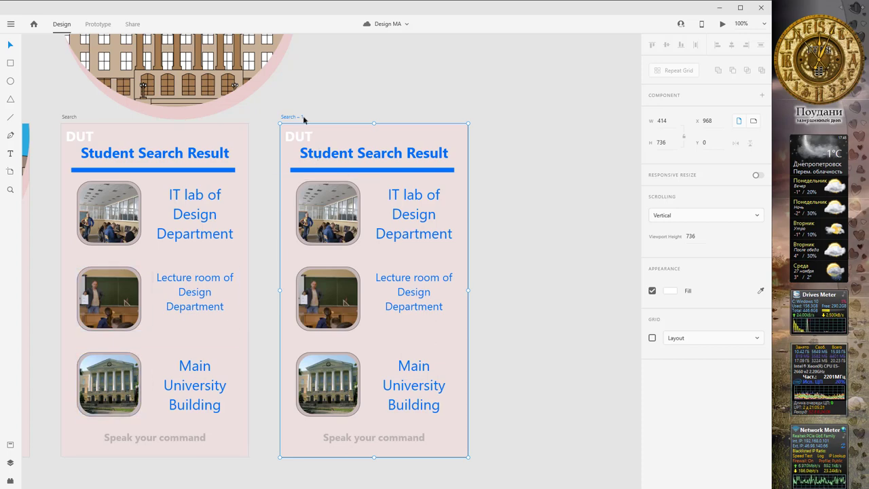
pyautogui.hotkey('ctrl', 'd')
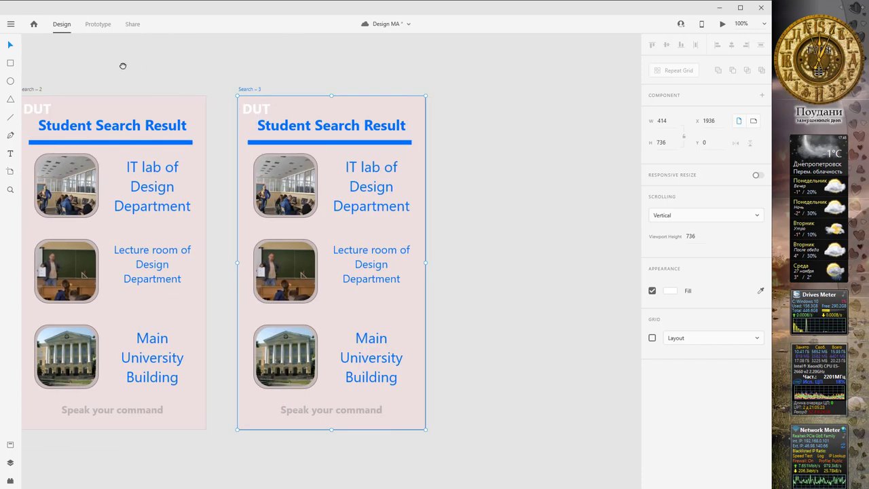
pyautogui.moveTo(123, 66); pyautogui.dragTo(396, 88)
pyautogui.moveTo(251, 80); pyautogui.dragTo(407, 88)
pyautogui.moveTo(303, 93); pyautogui.dragTo(433, 91)
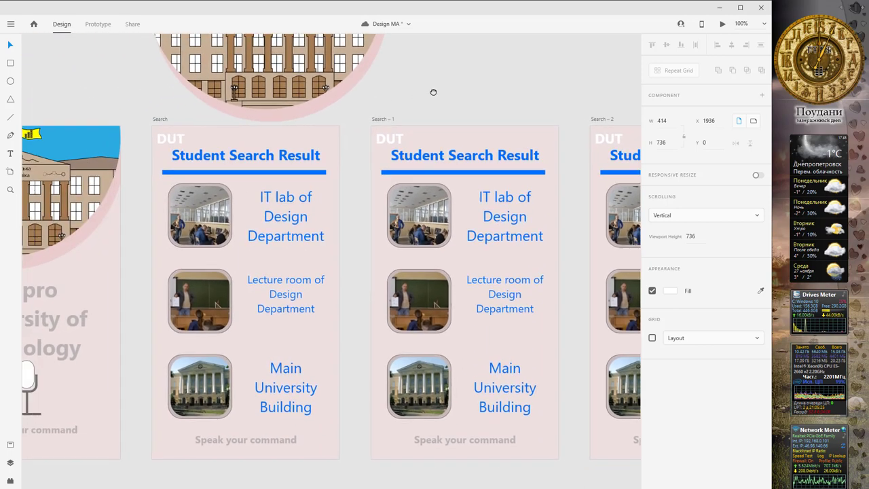
# Rename the first copy of the Search artboard "IT lab"
pyautogui.doubleClick(381, 119)
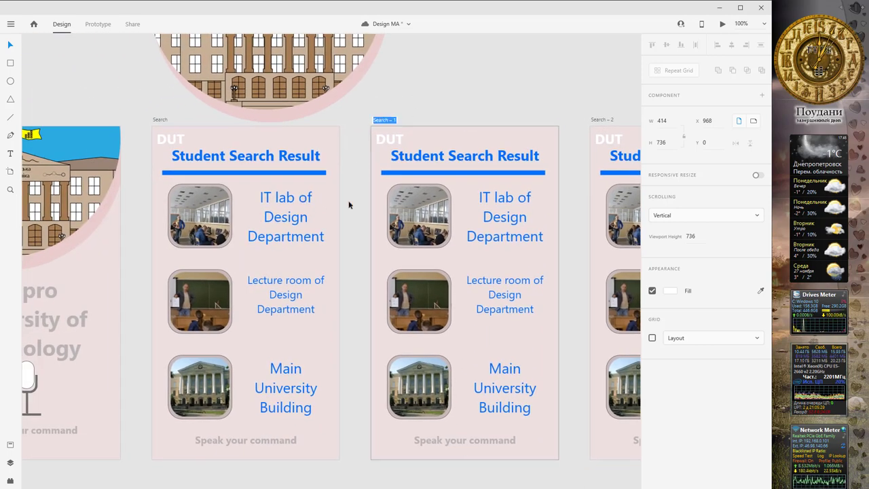
pyautogui.write('IT')
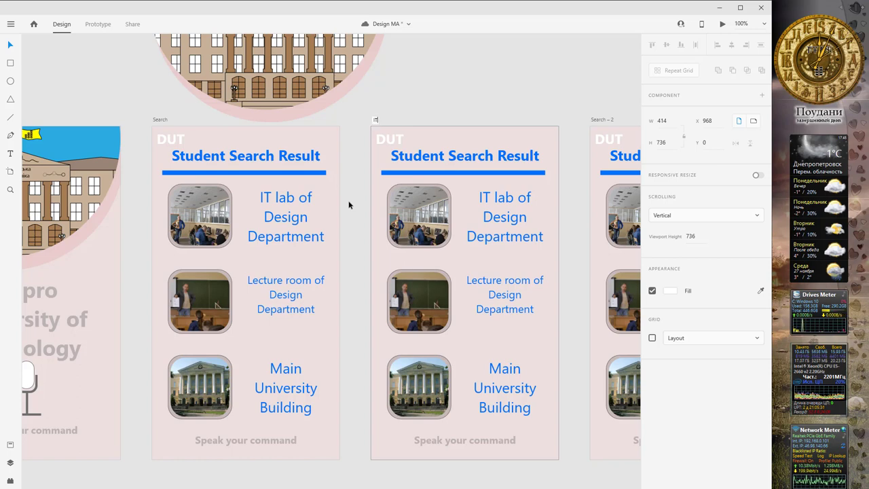
pyautogui.write(' lab')
pyautogui.press('Return')
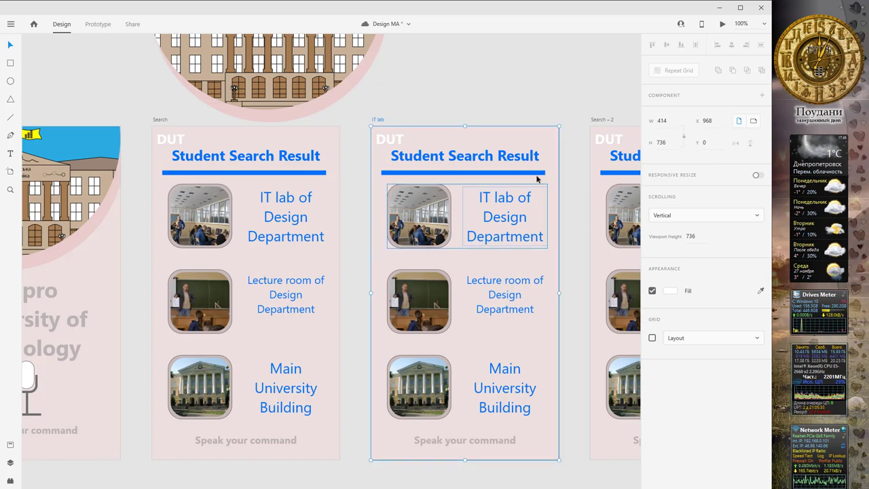
# Rename the second copy of the Search artboard "Lect room"
pyautogui.doubleClick(601, 120)
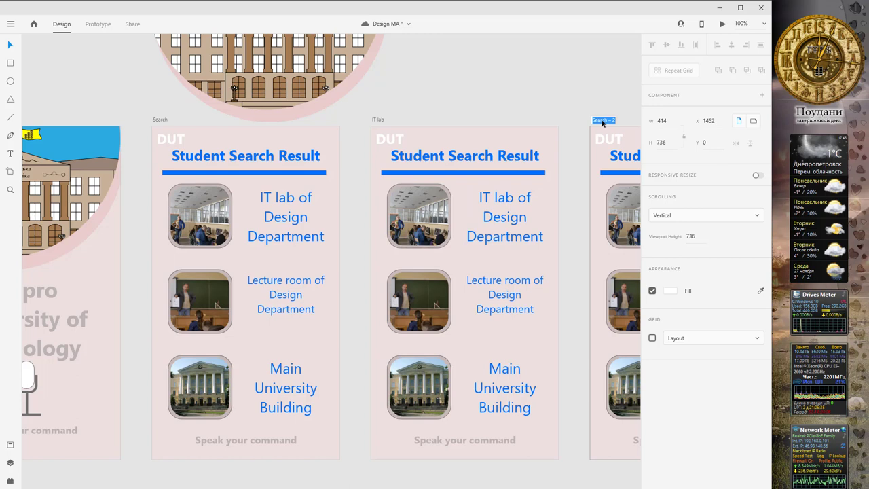
pyautogui.write('Lect')
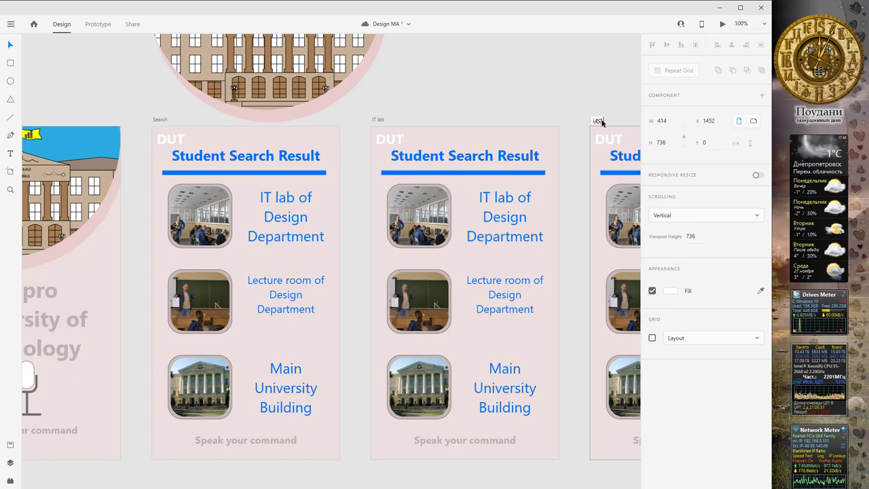
pyautogui.write('ure room')
pyautogui.press('Return')
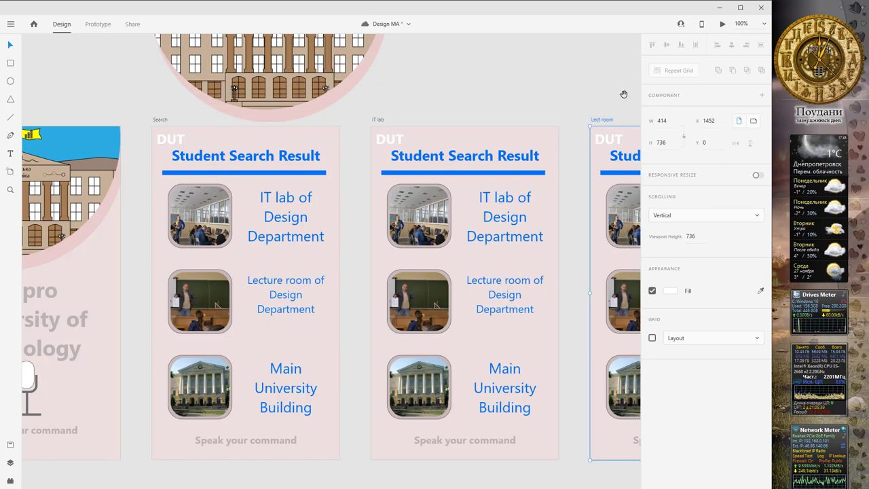
# Rename the third copy of the Search artboard "Main Building"
pyautogui.hscroll(5, 623, 94)
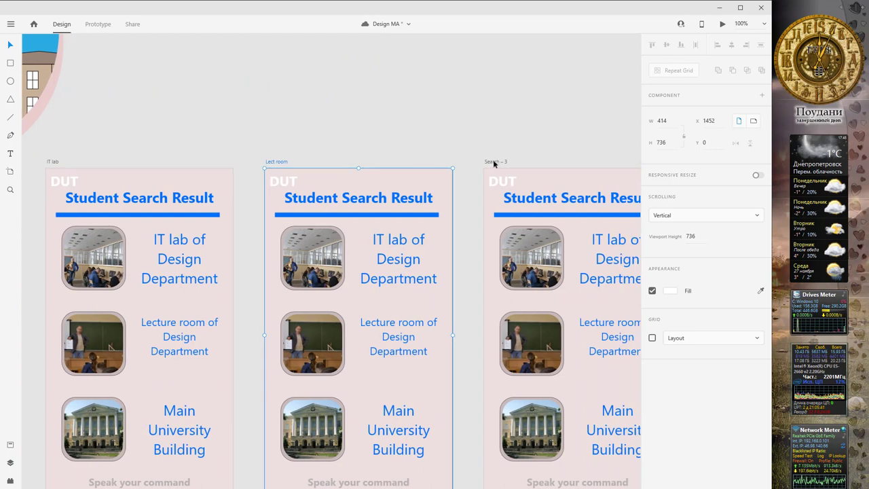
pyautogui.doubleClick(493, 161)
pyautogui.write('M')
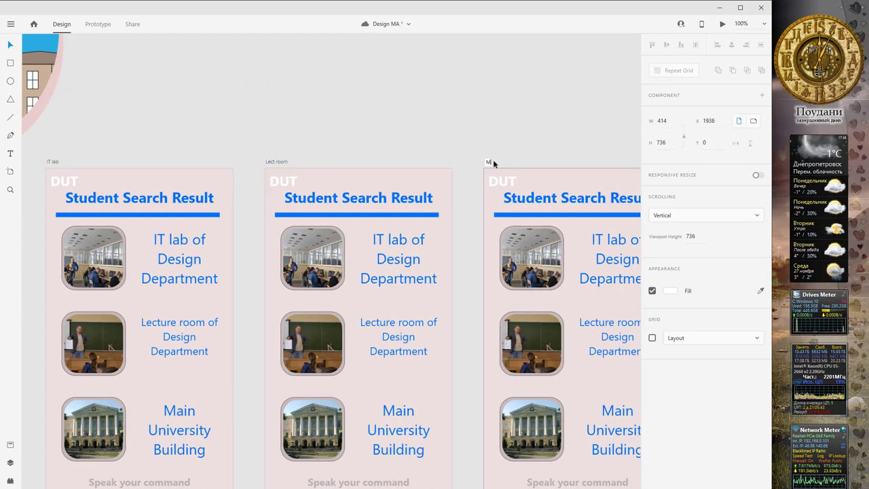
pyautogui.write('ain Bui')
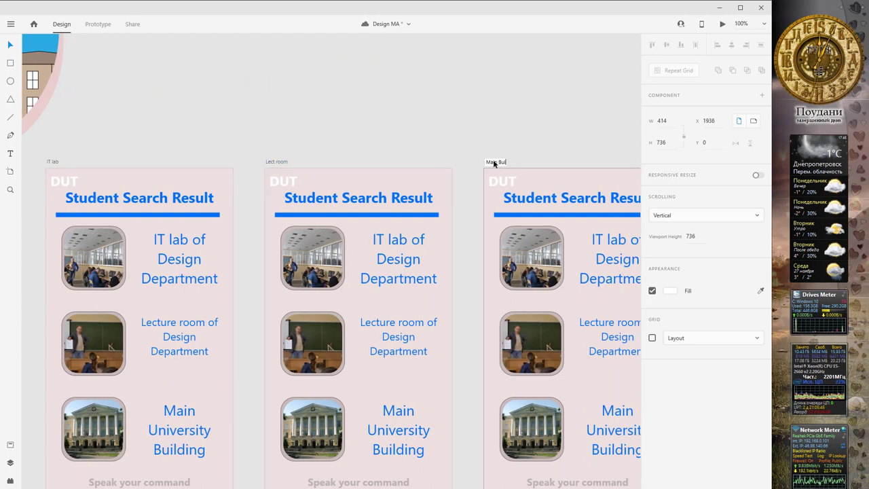
pyautogui.write('lding')
pyautogui.press('Return')
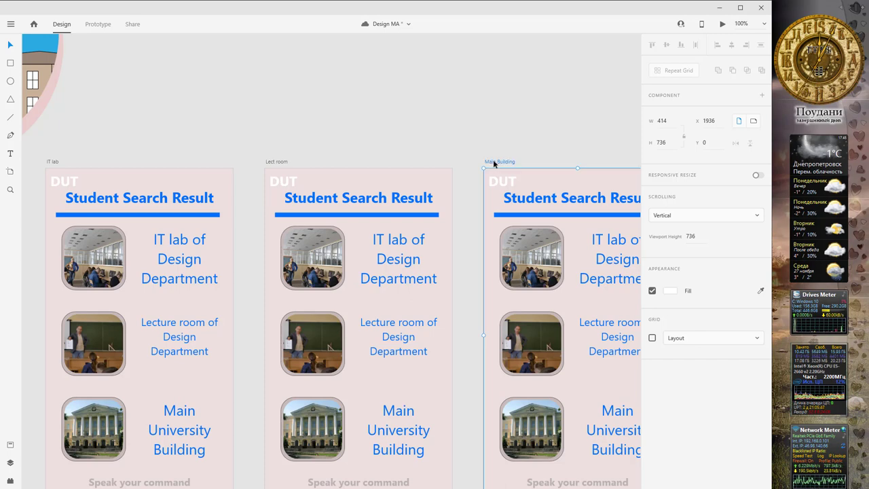
# Move the lecture room and main building entries off the IT lab artboard to the canvas below, keeping its pink background in place
pyautogui.moveTo(263, 126); pyautogui.dragTo(454, 111)
pyautogui.click(417, 171)
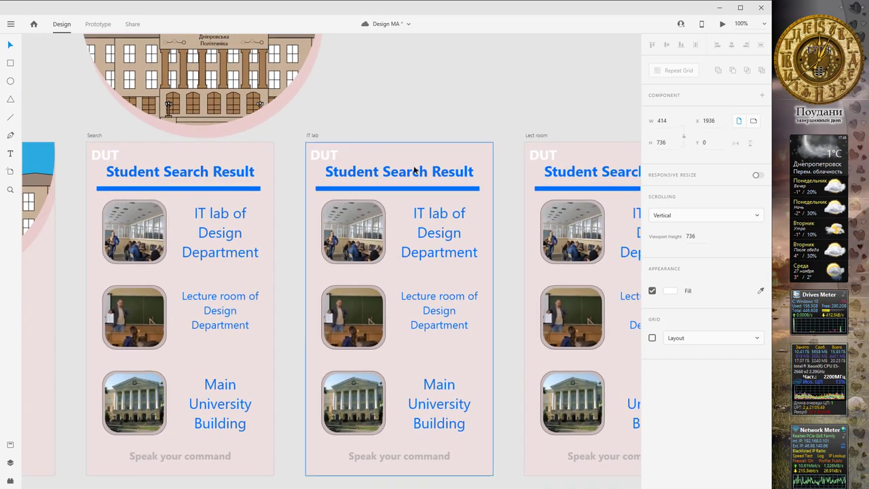
pyautogui.moveTo(400, 85); pyautogui.dragTo(390, 106)
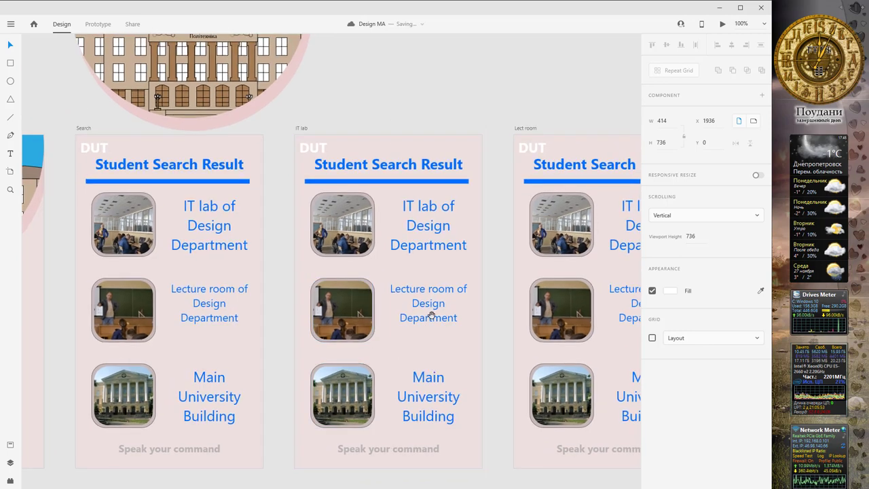
pyautogui.moveTo(354, 309); pyautogui.dragTo(364, 252)
pyautogui.click(363, 253)
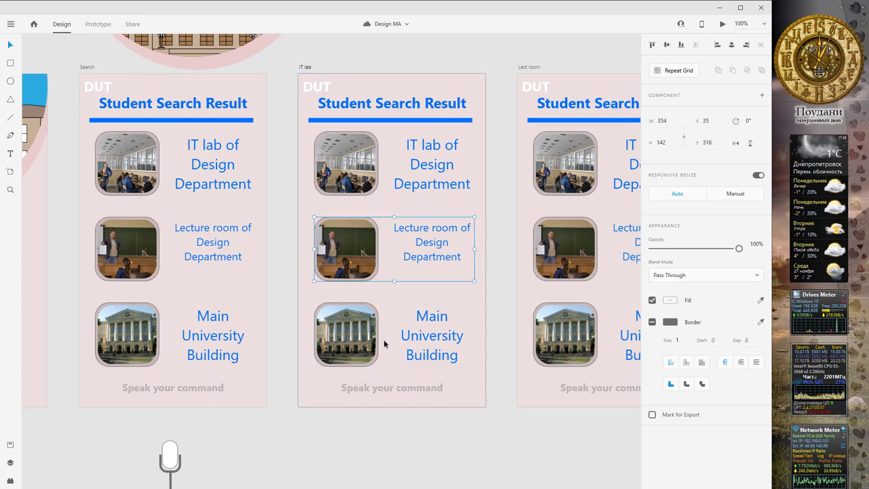
pyautogui.scroll(-2, 417, 229)
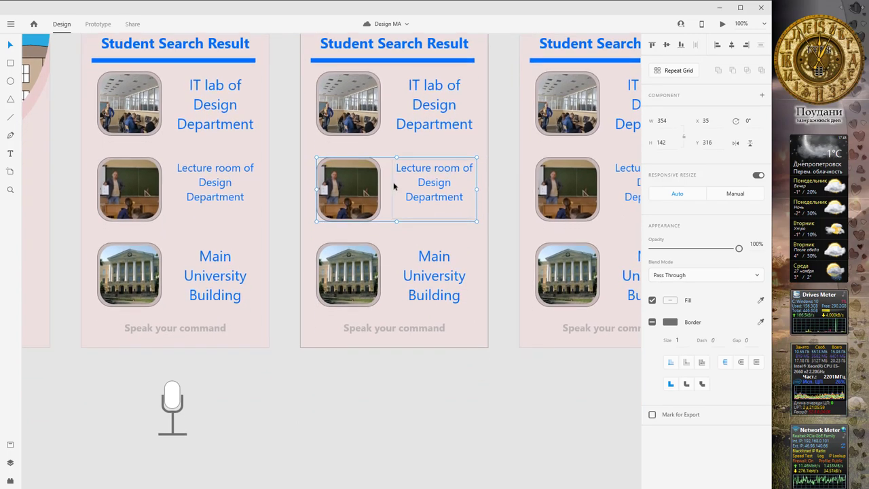
pyautogui.moveTo(393, 184); pyautogui.dragTo(376, 231)
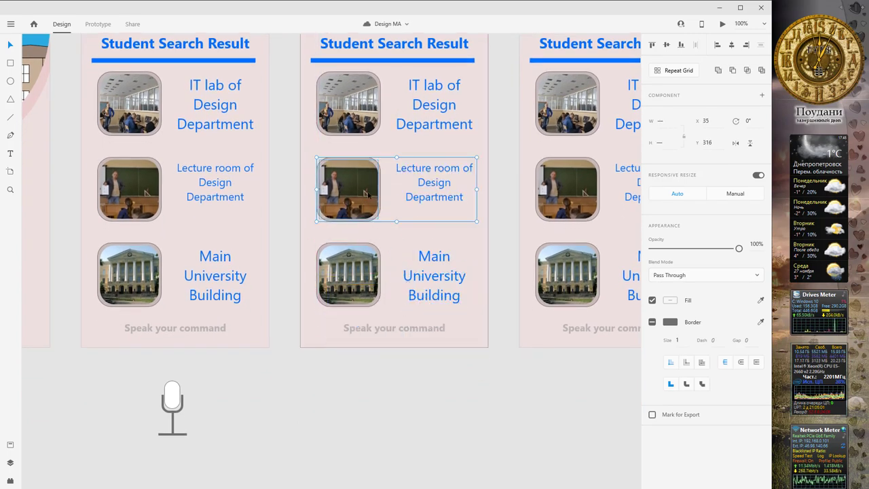
pyautogui.click(394, 226)
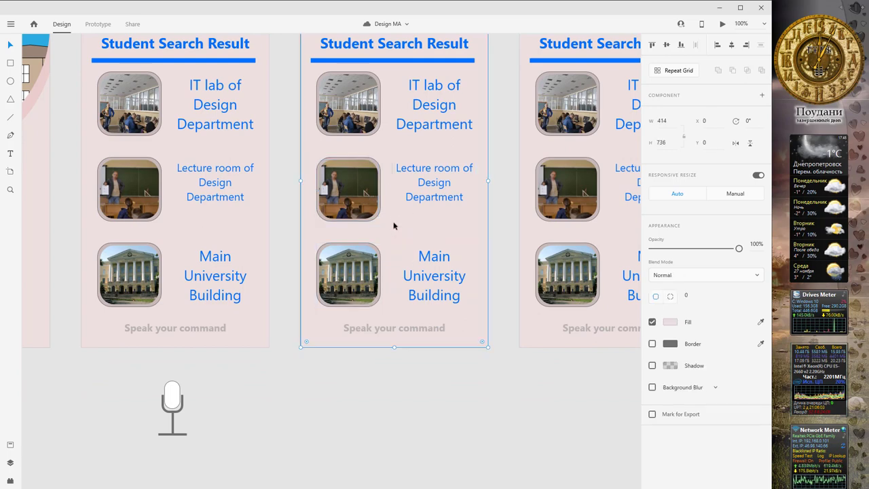
pyautogui.moveTo(284, 153); pyautogui.dragTo(508, 308)
pyautogui.moveTo(450, 258); pyautogui.dragTo(454, 478)
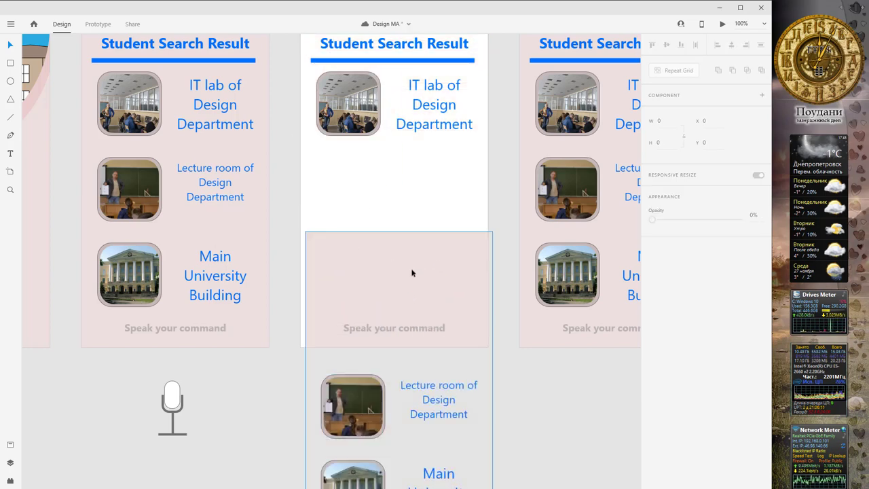
pyautogui.moveTo(412, 271); pyautogui.dragTo(399, 54)
pyautogui.moveTo(437, 184); pyautogui.dragTo(404, 196)
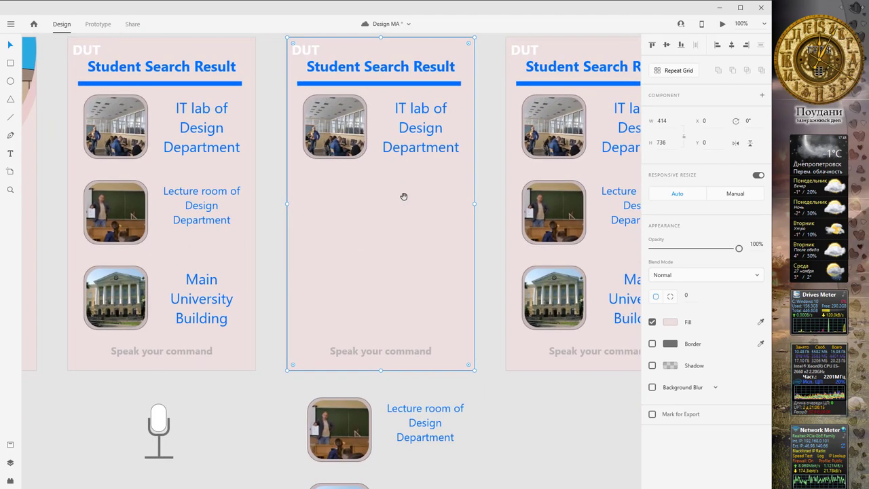
# Move the "IT lab of Design Department" text on the IT lab artboard down, below the level of the photo
pyautogui.click(420, 132)
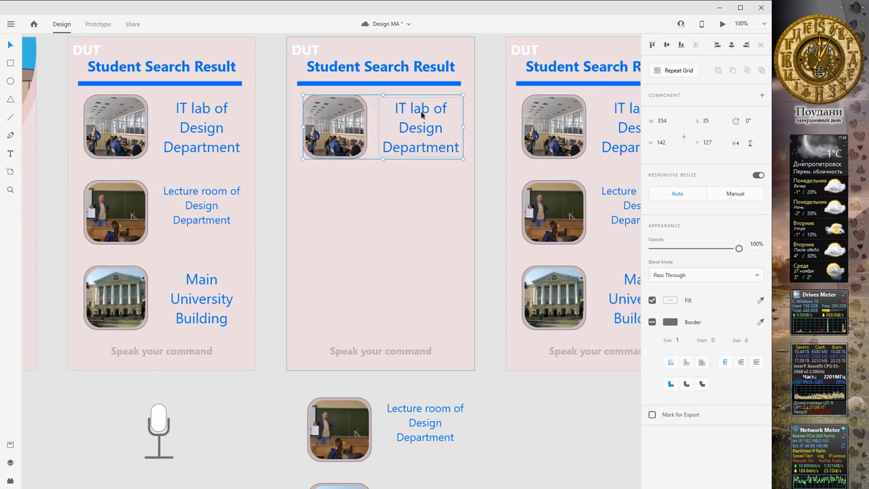
pyautogui.moveTo(421, 115); pyautogui.dragTo(421, 145)
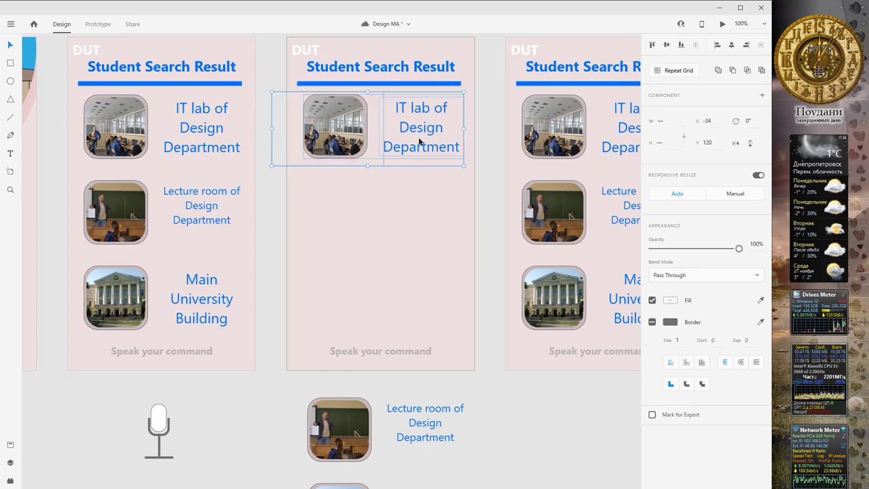
pyautogui.press('Escape')
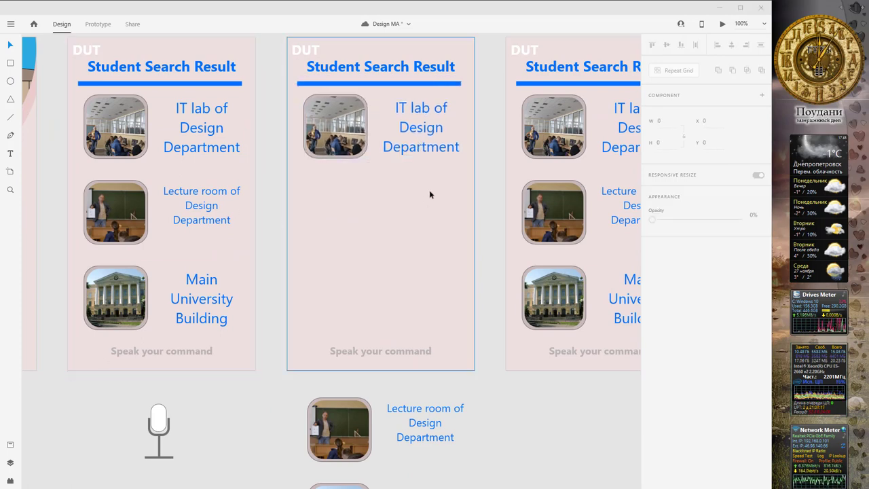
pyautogui.click(440, 122)
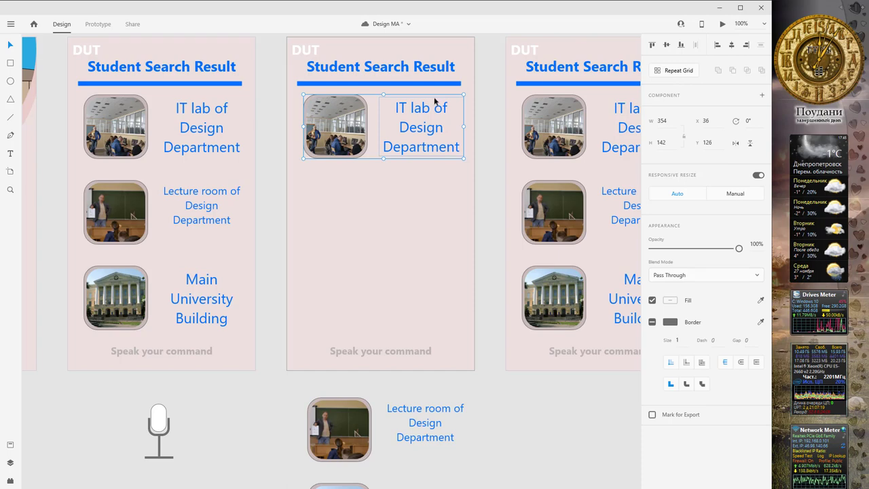
pyautogui.doubleClick(435, 101)
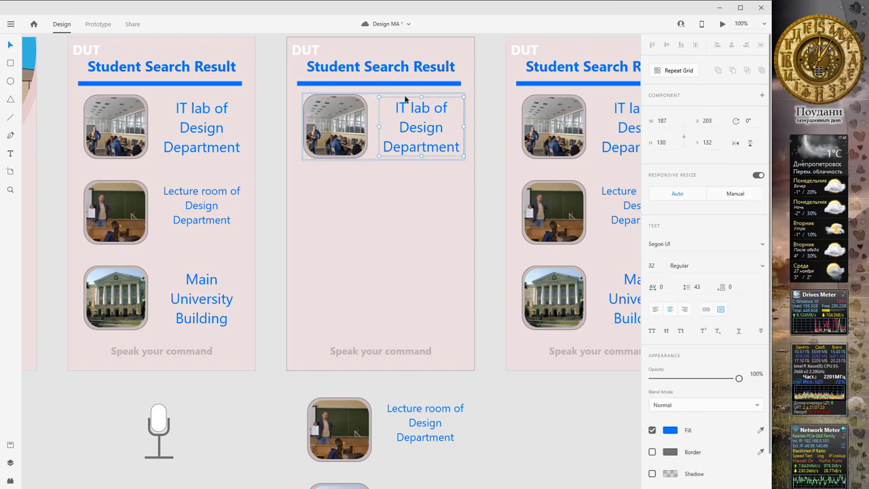
pyautogui.moveTo(405, 99); pyautogui.dragTo(415, 202)
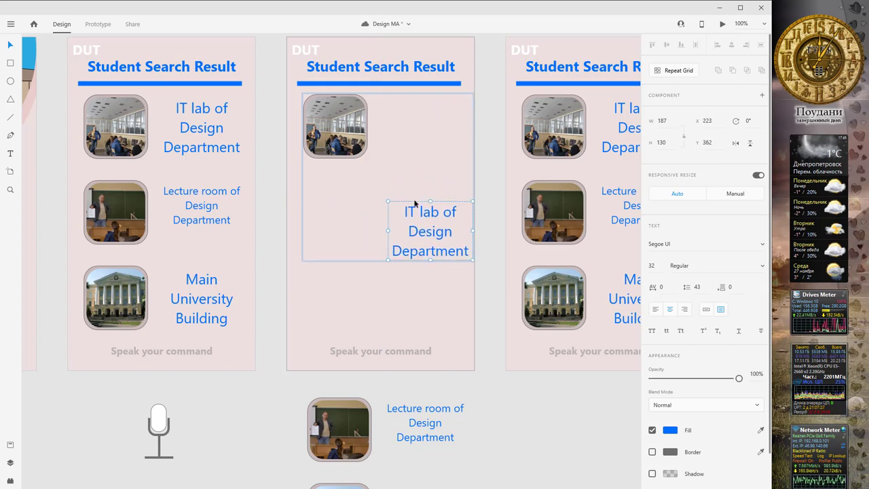
# Enlarge the IT lab photo together with its rounded frame to about 273 × 273 and place it under the blue line at about X 62, Y 114
pyautogui.click(345, 158)
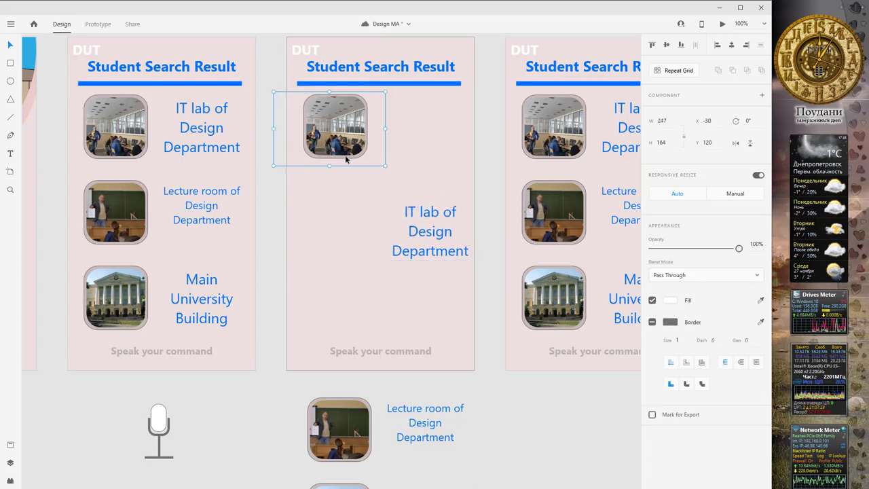
pyautogui.doubleClick(360, 155)
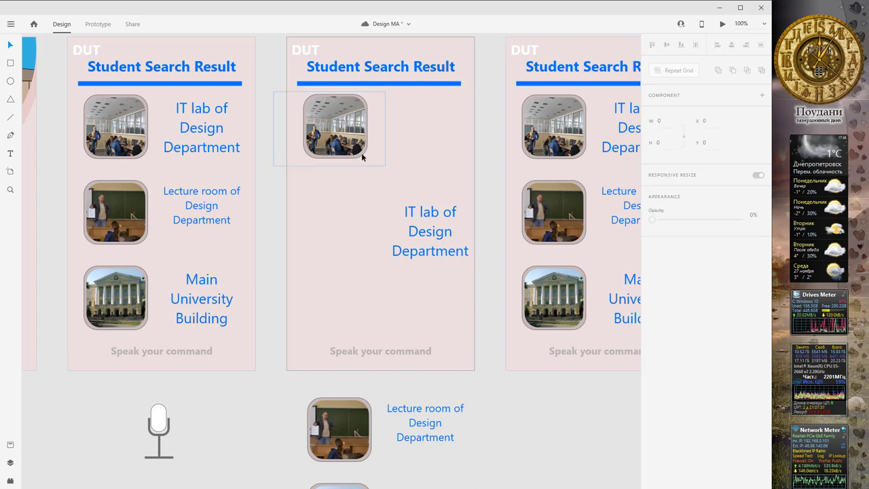
pyautogui.click(401, 132)
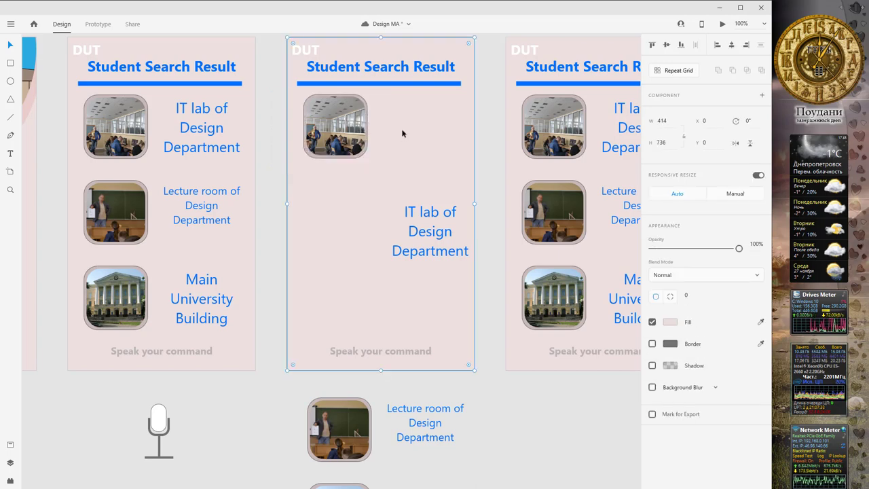
pyautogui.click(360, 118)
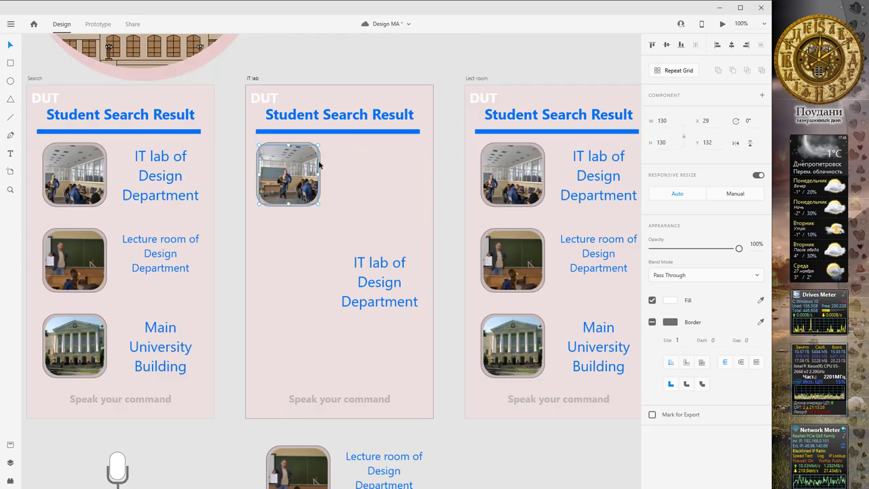
pyautogui.scroll(5, 320, 165)
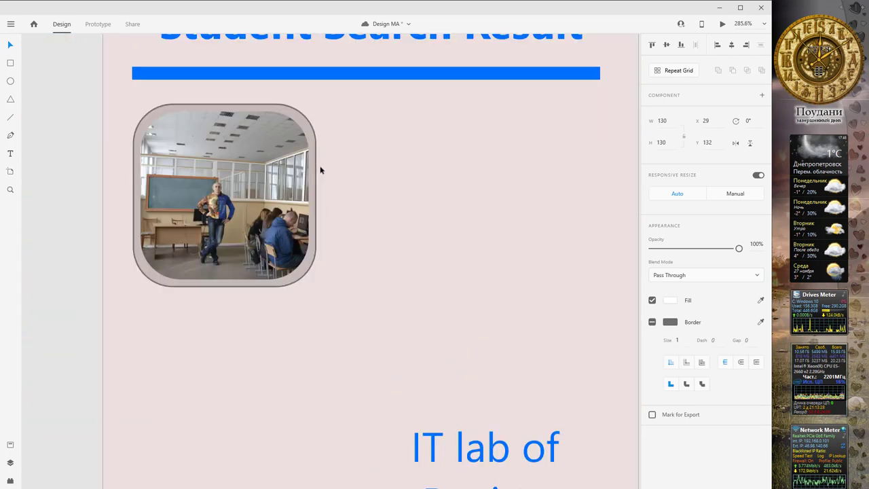
pyautogui.click(317, 169)
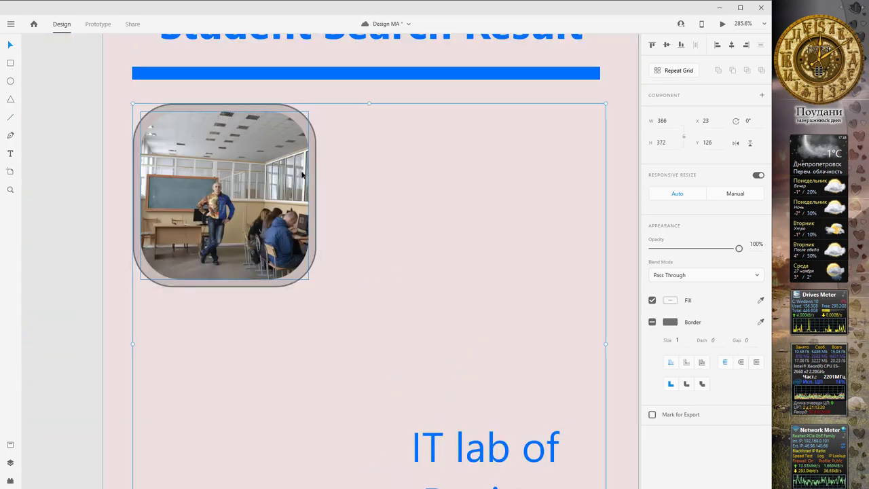
pyautogui.click(316, 171)
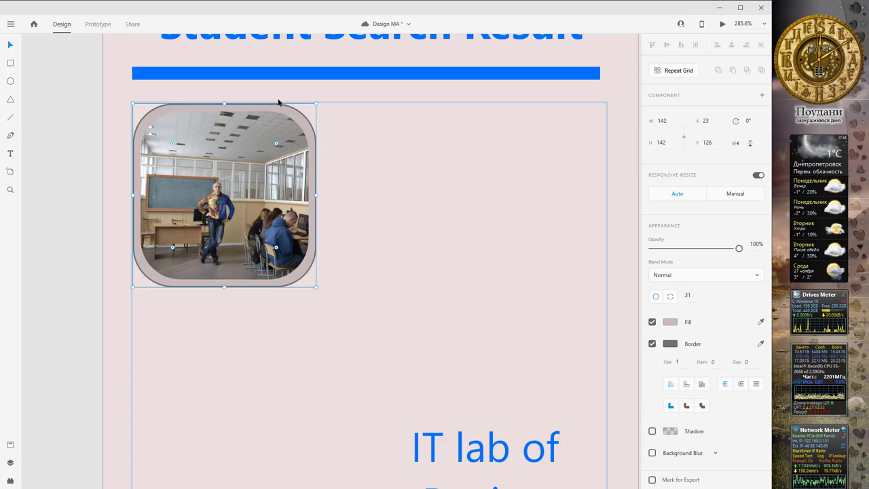
pyautogui.keyDown('shift'); pyautogui.click(266, 175); pyautogui.keyUp('shift')
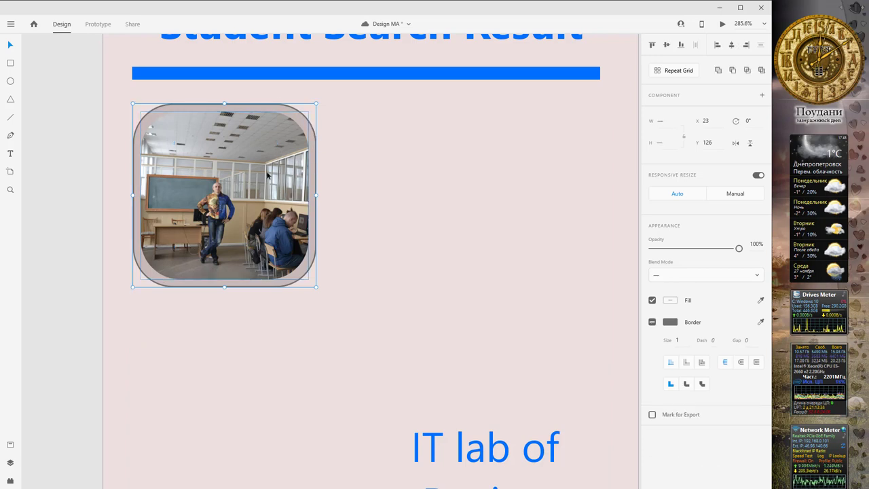
pyautogui.scroll(-2, 285, 190)
pyautogui.scroll(-5, 299, 204)
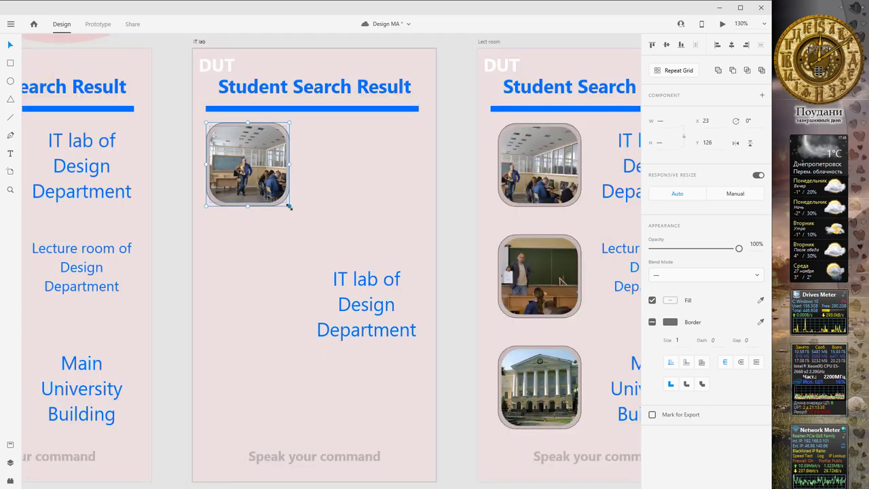
pyautogui.moveTo(294, 209); pyautogui.dragTo(442, 281)
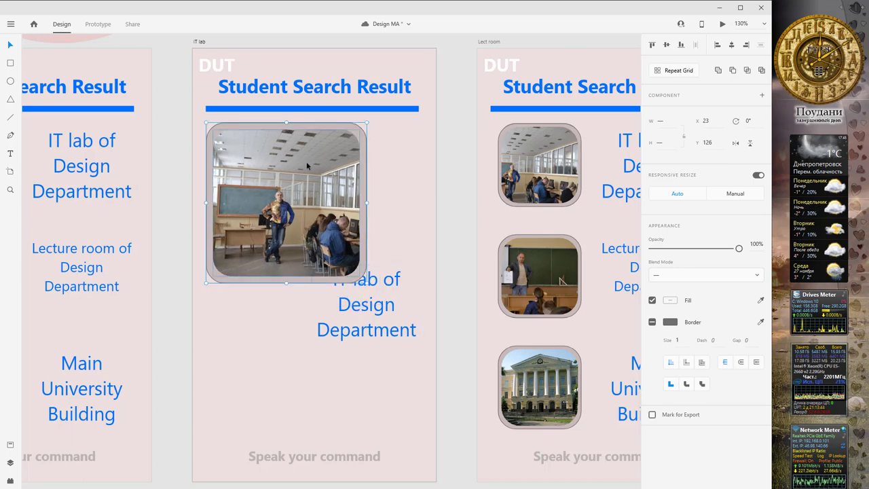
pyautogui.moveTo(311, 165); pyautogui.dragTo(330, 159)
# Resize the "IT lab of Design Department" text box to about 379 × 96 so it spans the artboard beneath the photo
pyautogui.keyDown('shift'); pyautogui.click(367, 304); pyautogui.keyUp('shift')
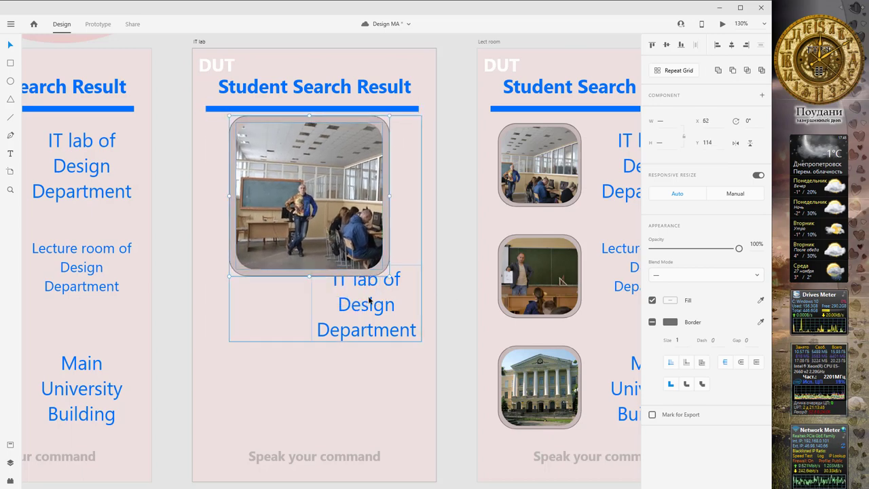
pyautogui.click(313, 305)
pyautogui.moveTo(311, 303); pyautogui.dragTo(262, 303)
pyautogui.moveTo(238, 304); pyautogui.dragTo(232, 304)
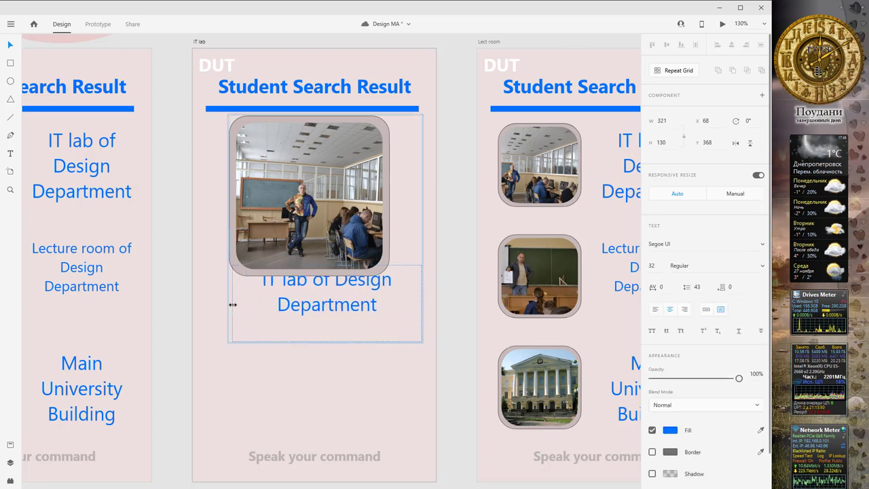
pyautogui.moveTo(327, 265); pyautogui.dragTo(327, 285)
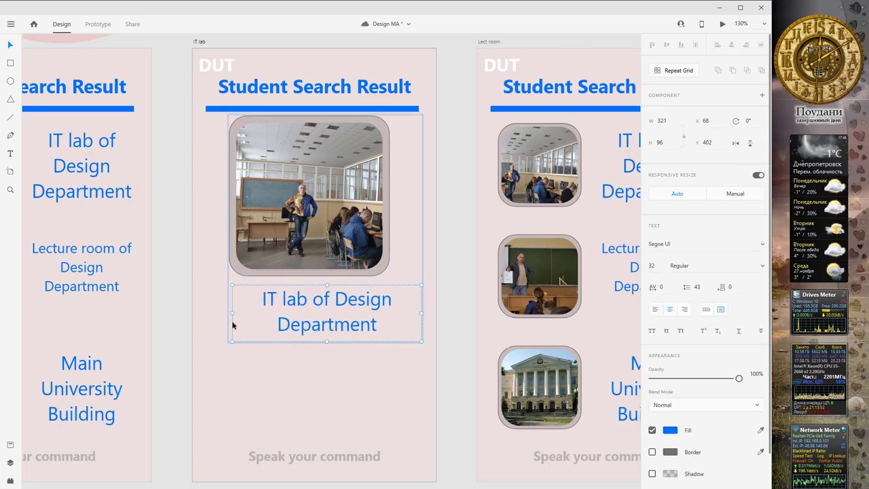
pyautogui.moveTo(232, 313); pyautogui.dragTo(202, 313)
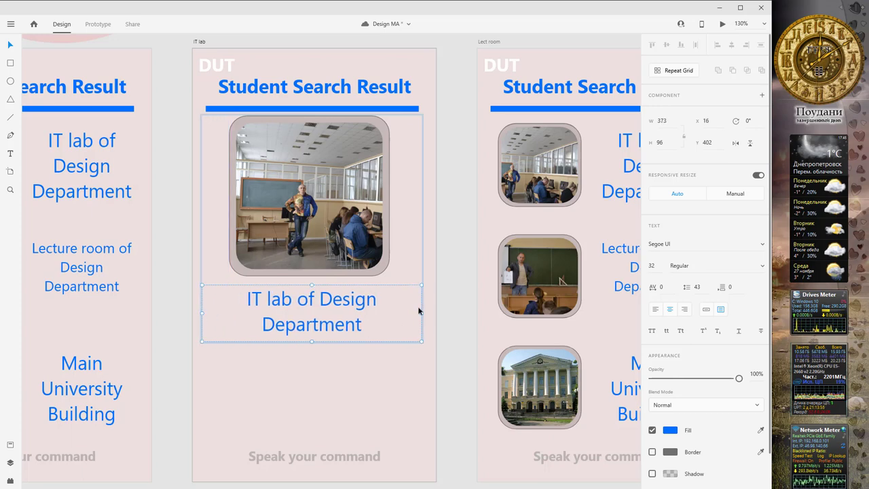
pyautogui.moveTo(423, 313); pyautogui.dragTo(425, 313)
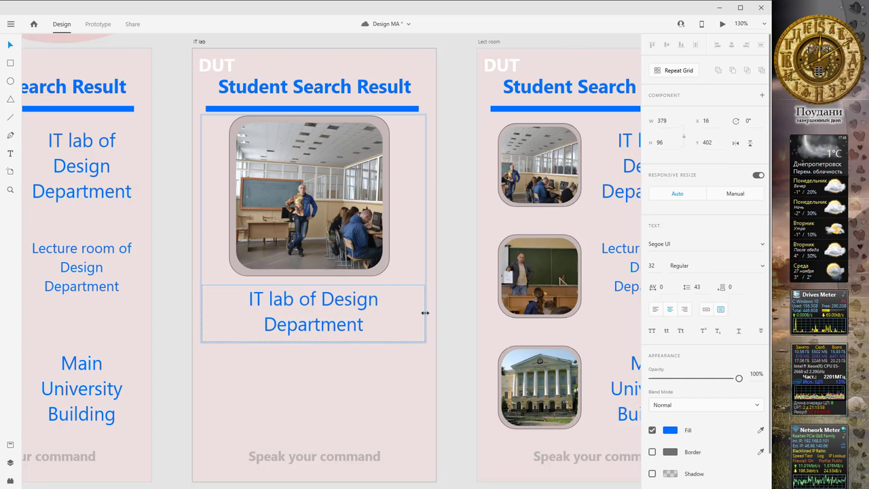
# Enlarge the framed photo on the IT lab artboard slightly, keeping its upper-left corner fixed
pyautogui.click(302, 151)
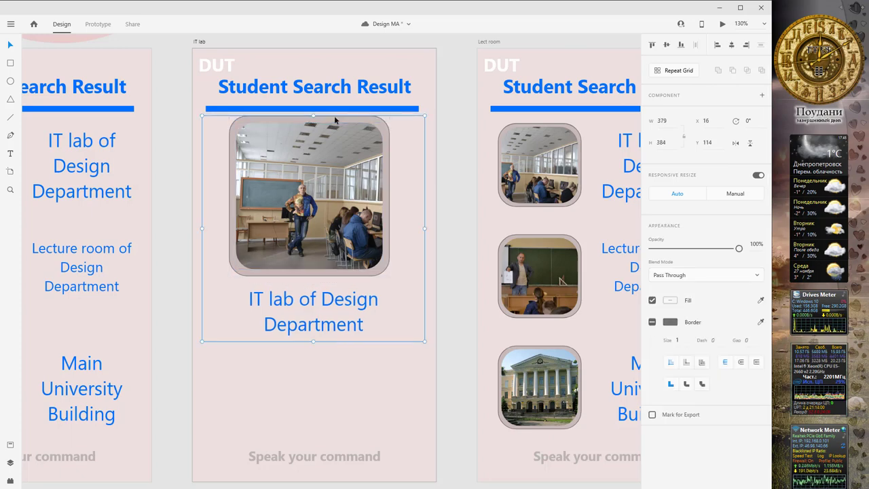
pyautogui.press('Escape')
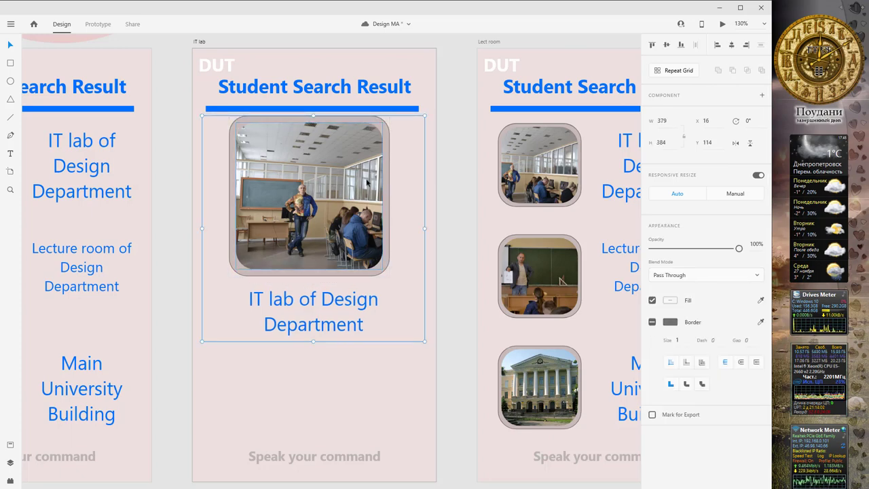
pyautogui.doubleClick(366, 180)
pyautogui.press('Escape')
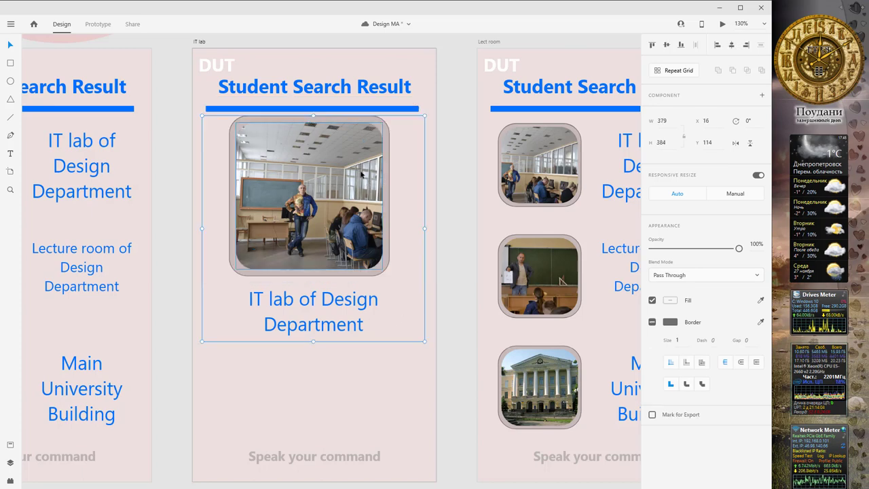
pyautogui.press('Escape')
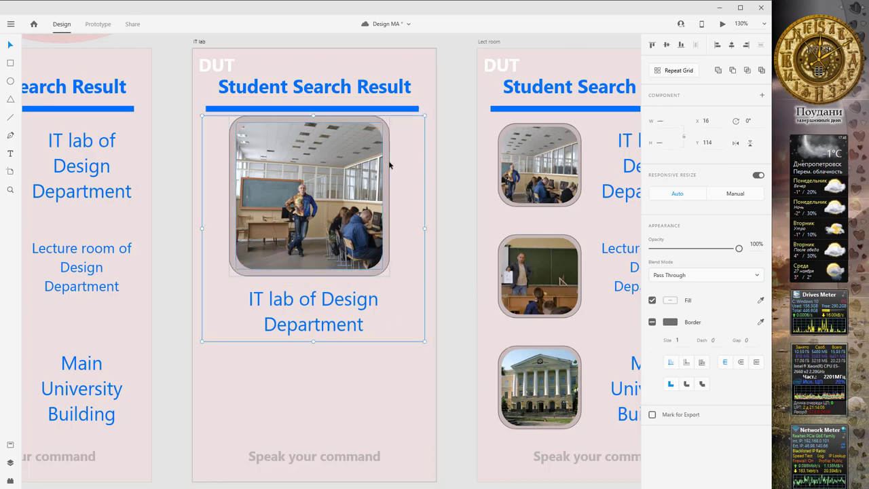
pyautogui.doubleClick(387, 185)
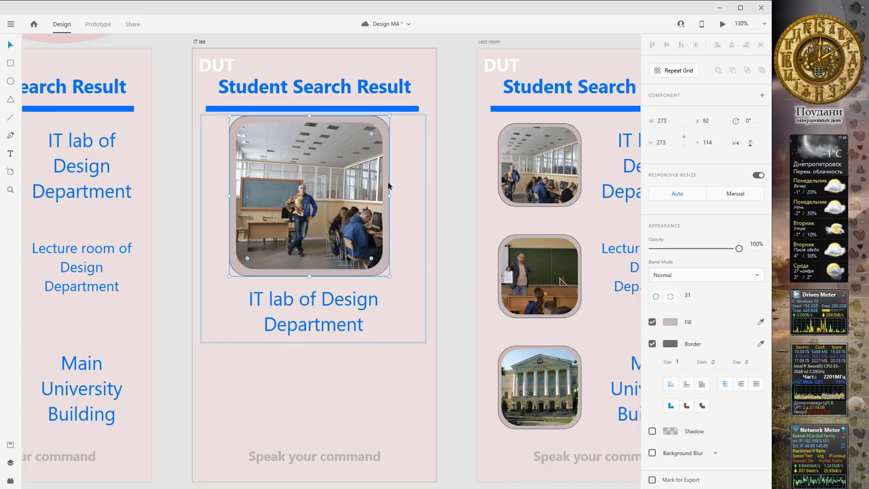
pyautogui.moveTo(389, 276); pyautogui.dragTo(394, 278)
pyautogui.press('Escape')
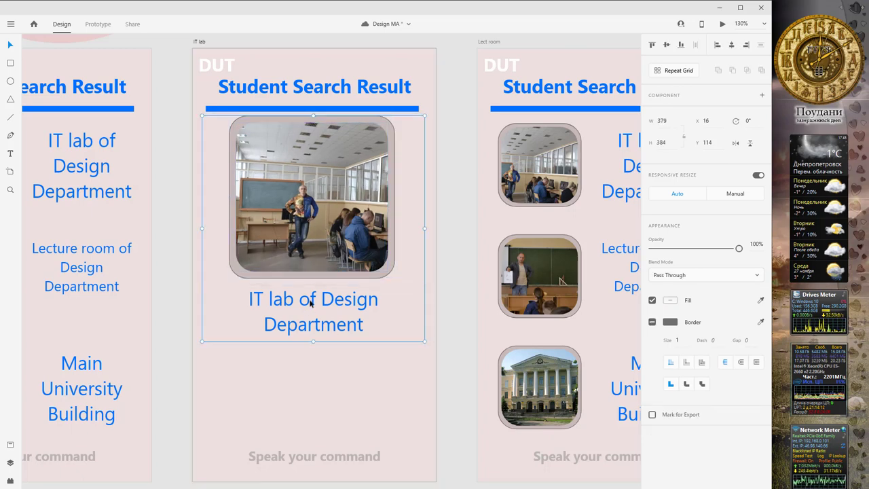
# Move the "Student Search Result" heading and its blue line off the IT lab artboard onto the empty canvas above it
pyautogui.scroll(-5, 315, 284)
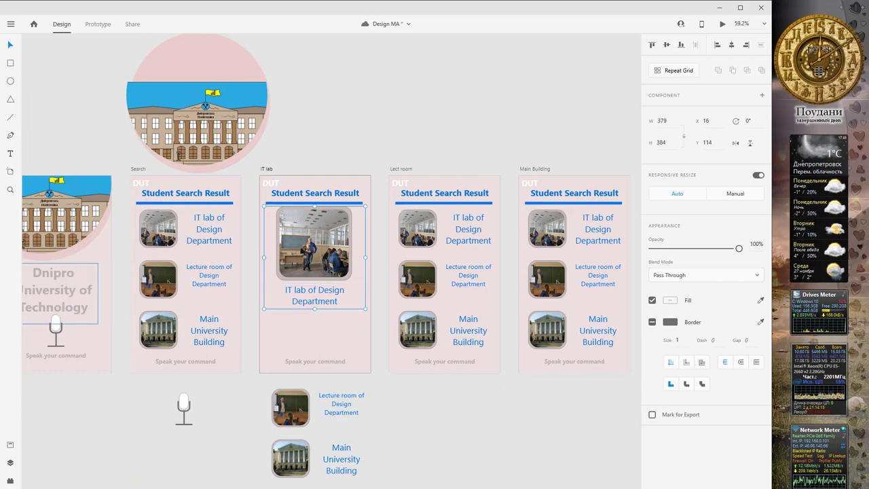
pyautogui.click(338, 197)
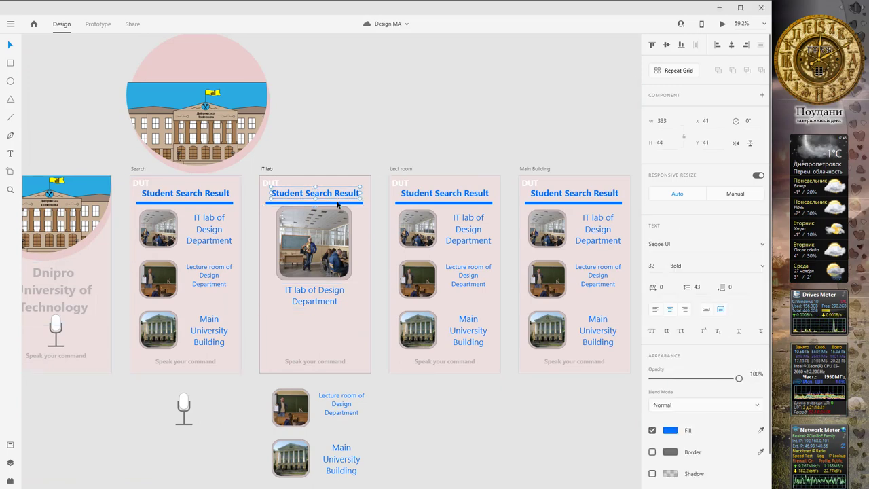
pyautogui.keyDown('shift'); pyautogui.click(339, 203); pyautogui.keyUp('shift')
pyautogui.moveTo(339, 179); pyautogui.dragTo(349, 124)
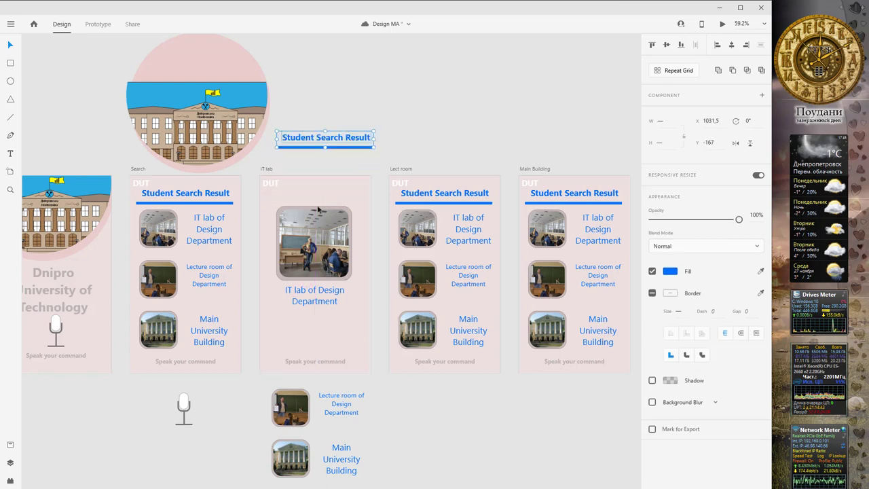
# Enlarge the IT lab photo to about 326 × 299 together with its frame and move them up to about X 32, Y 45
pyautogui.moveTo(317, 217); pyautogui.dragTo(321, 238)
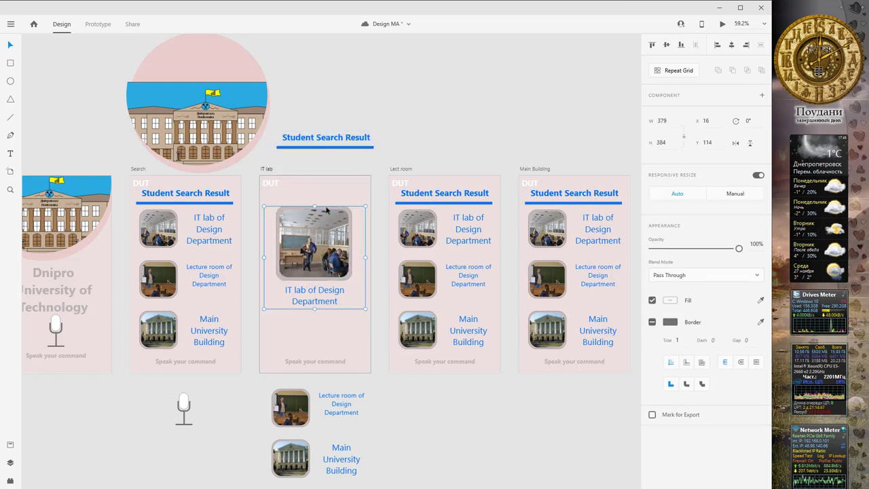
pyautogui.doubleClick(326, 217)
pyautogui.moveTo(320, 227); pyautogui.dragTo(312, 212)
pyautogui.moveTo(344, 267); pyautogui.dragTo(361, 278)
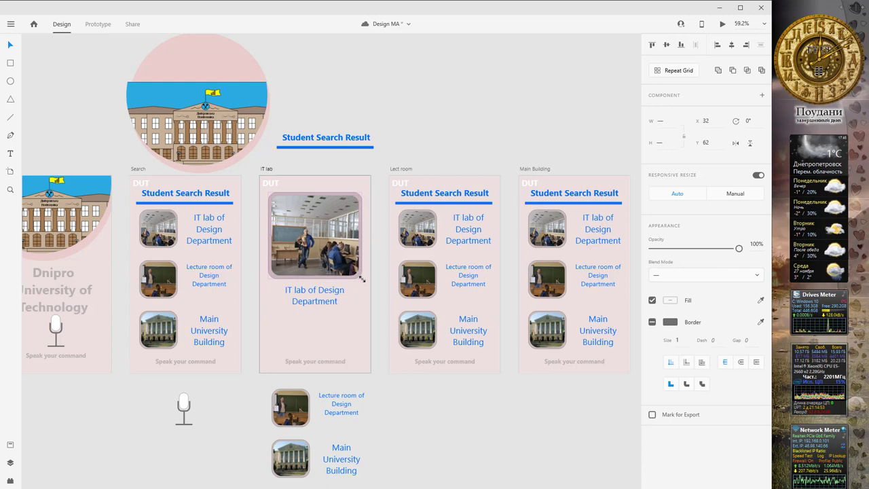
pyautogui.moveTo(322, 221); pyautogui.dragTo(323, 208)
# Move the "IT lab of Design Department" text up to about X 18, Y 368, directly beneath the enlarged photo
pyautogui.keyDown('shift'); pyautogui.click(326, 291); pyautogui.keyUp('shift')
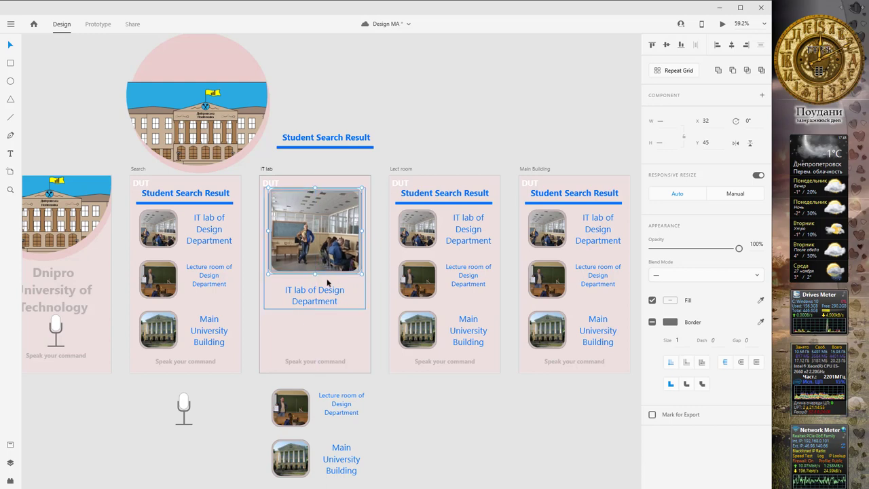
pyautogui.click(325, 291)
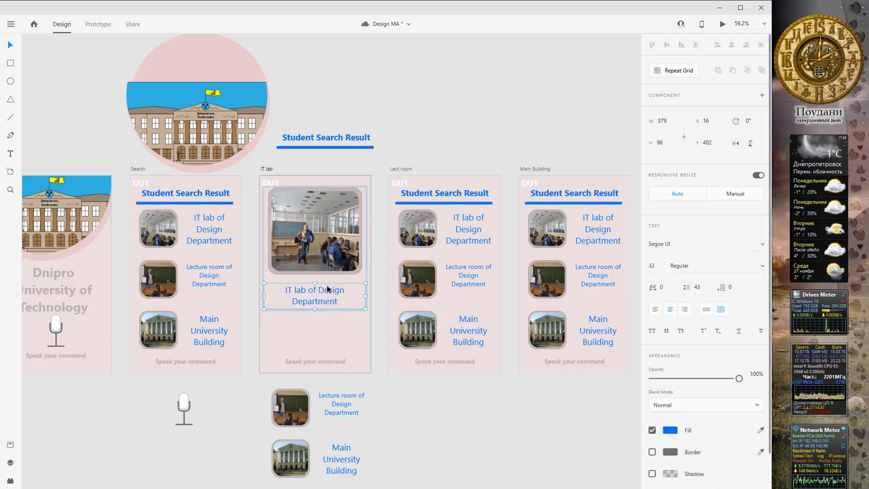
pyautogui.moveTo(327, 288); pyautogui.dragTo(328, 279)
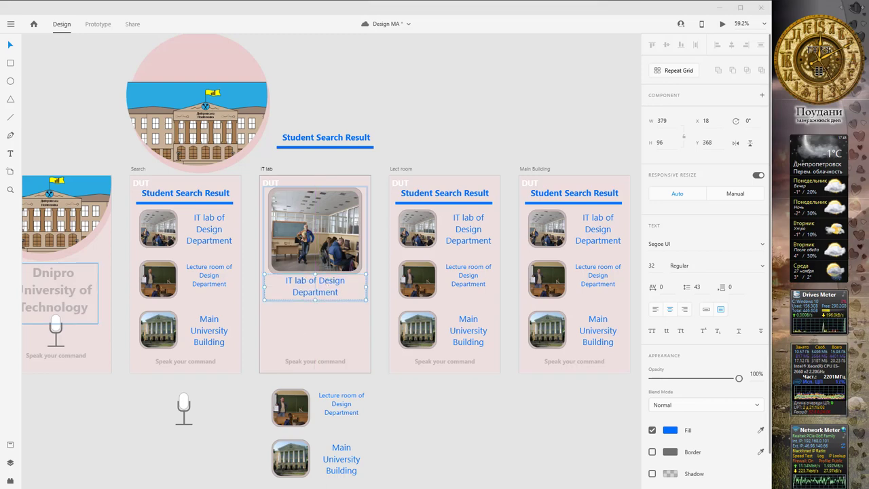
# Paste the copied 378 × 252 classroom photo and place it below the IT lab caption at about X 18, Y 464
pyautogui.click(468, 439)
pyautogui.hotkey('ctrl', 'v')
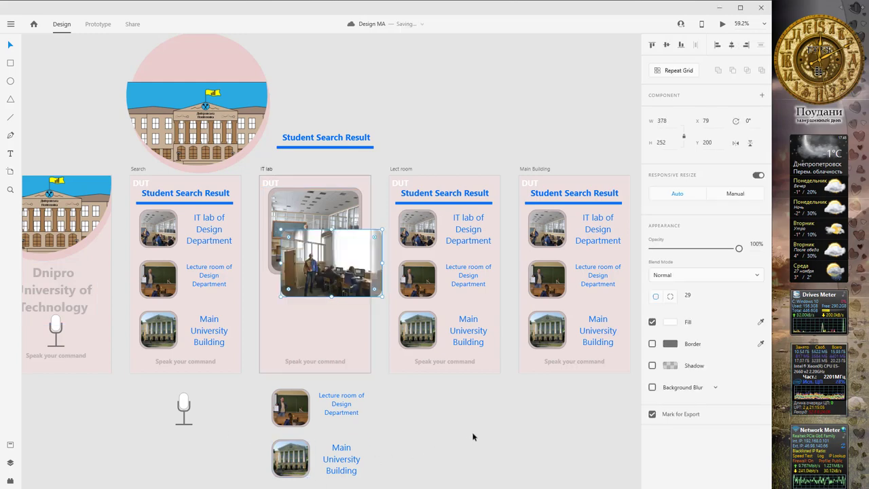
pyautogui.moveTo(341, 258); pyautogui.dragTo(358, 311)
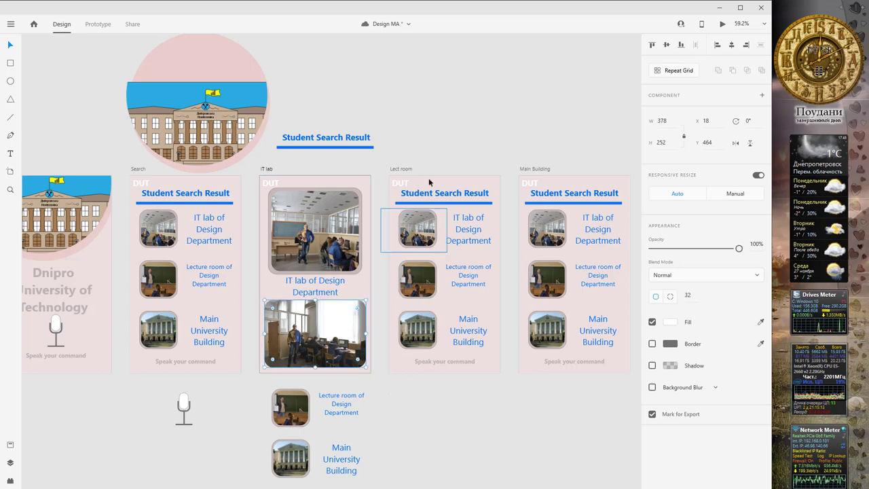
# Move the "Student Search Result" heading and its blue line off the Lect room artboard onto the canvas above it
pyautogui.hscroll(2, 447, 149)
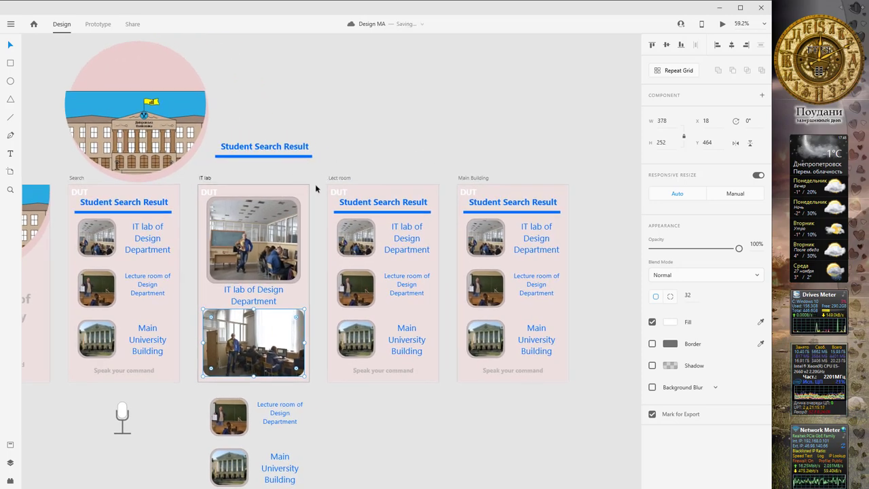
pyautogui.click(253, 226)
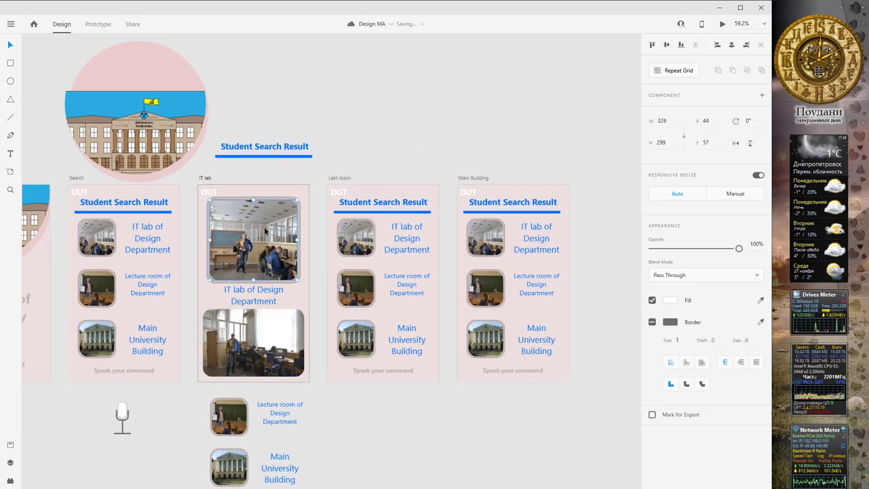
pyautogui.click(377, 201)
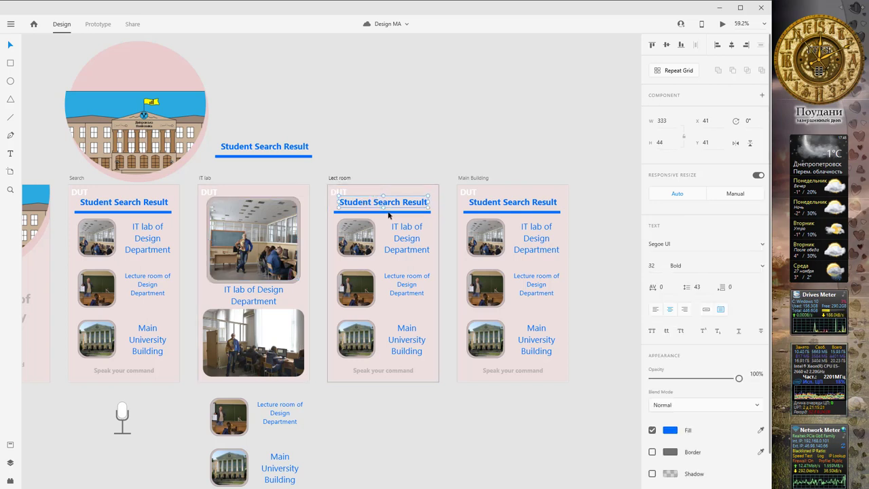
pyautogui.keyDown('shift'); pyautogui.click(389, 212); pyautogui.keyUp('shift')
pyautogui.moveTo(398, 201); pyautogui.dragTo(408, 135)
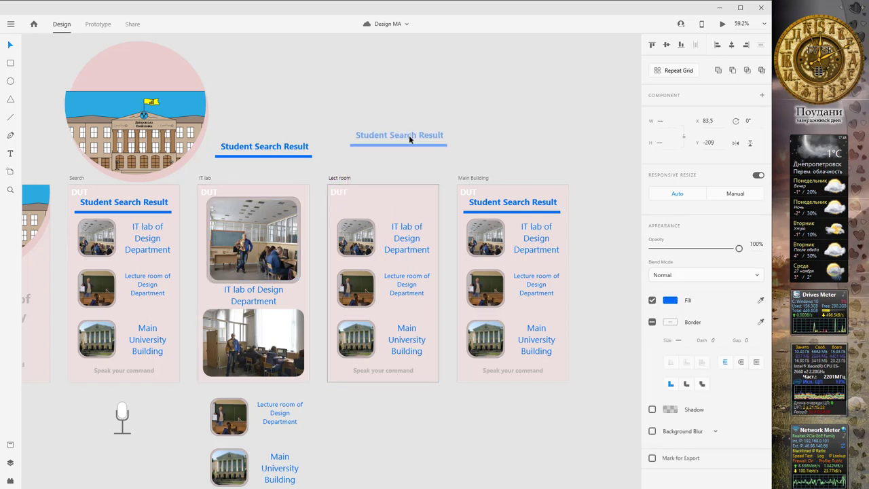
# Move the IT lab entry above the Lect room artboard and the Main University Building entry below it, each with photo and text
pyautogui.click(398, 236)
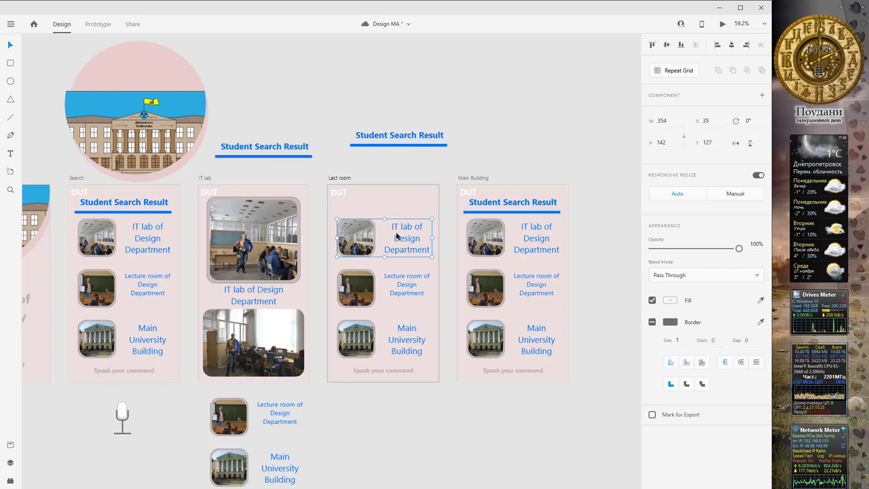
pyautogui.moveTo(397, 237); pyautogui.dragTo(434, 87)
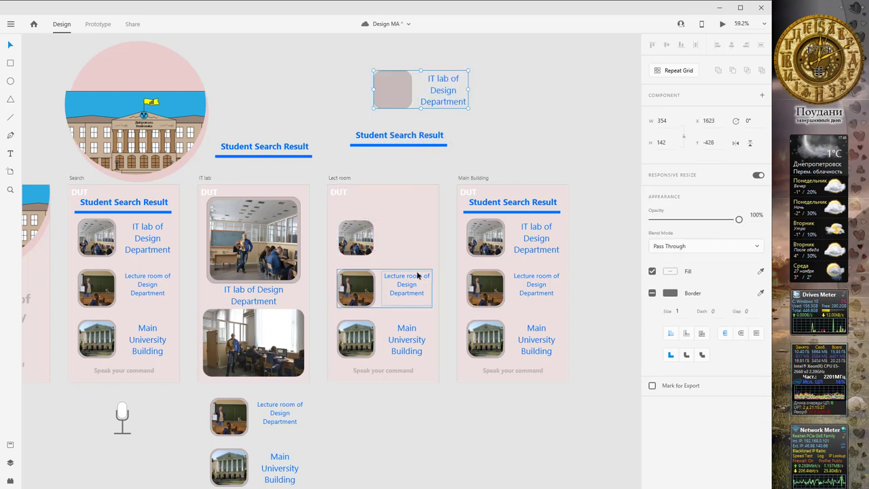
pyautogui.hotkey('ctrl', 'z')
pyautogui.moveTo(363, 229); pyautogui.dragTo(402, 80)
pyautogui.click(355, 339)
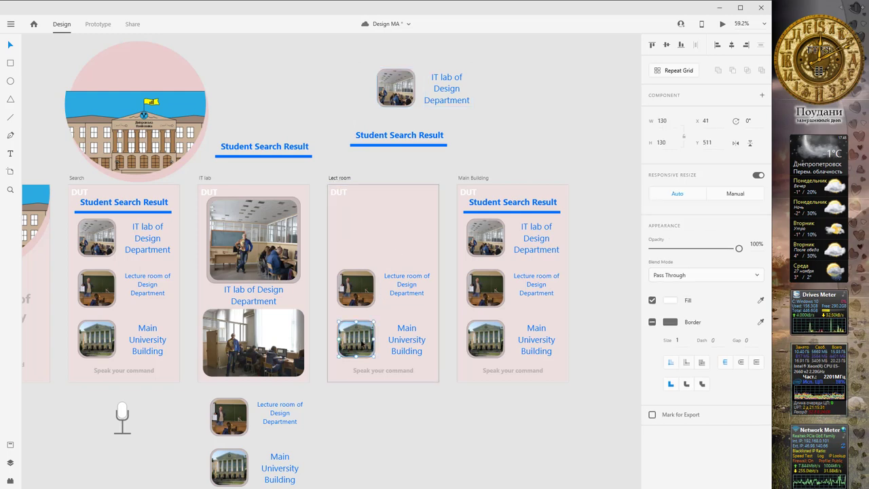
pyautogui.moveTo(406, 339); pyautogui.dragTo(422, 439)
# Move the lecture room photo with its rounded frame, without the text, up to about X 13, Y 64 on the Lect room artboard
pyautogui.click(356, 289)
pyautogui.moveTo(356, 288); pyautogui.dragTo(365, 274)
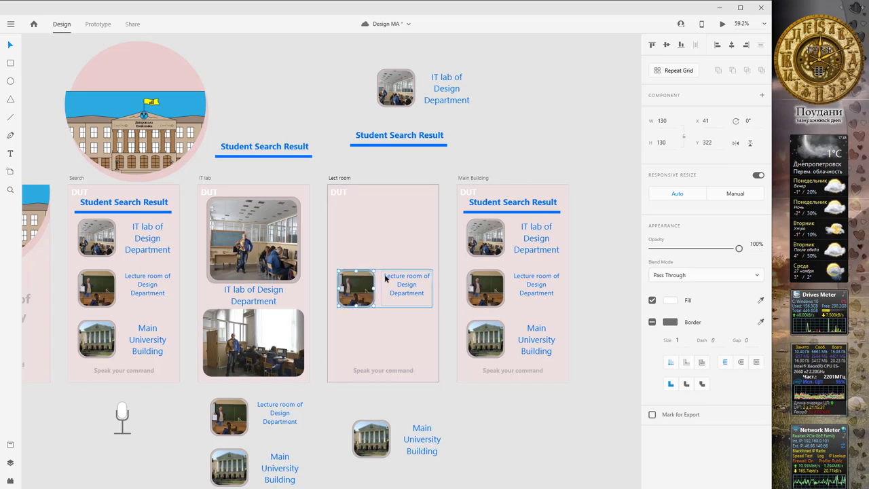
pyautogui.keyDown('shift'); pyautogui.click(385, 278); pyautogui.keyUp('shift')
pyautogui.click(374, 280)
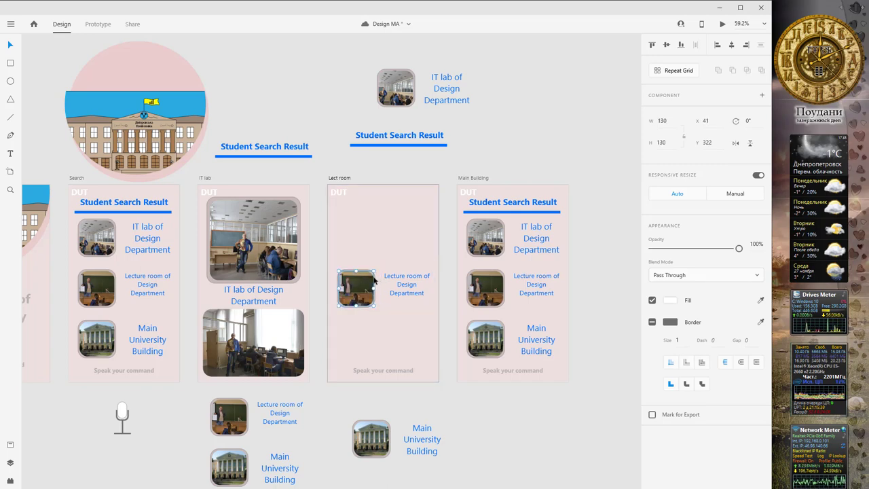
pyautogui.scroll(4, 374, 281)
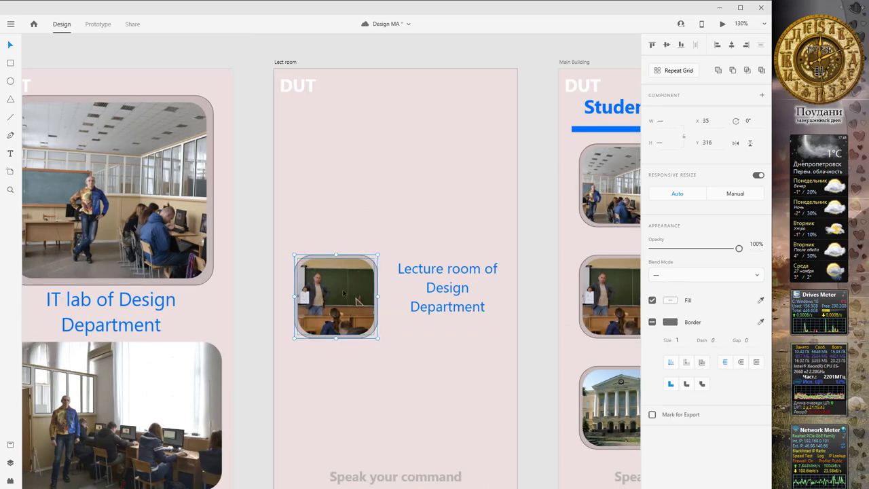
pyautogui.moveTo(378, 274); pyautogui.dragTo(329, 131)
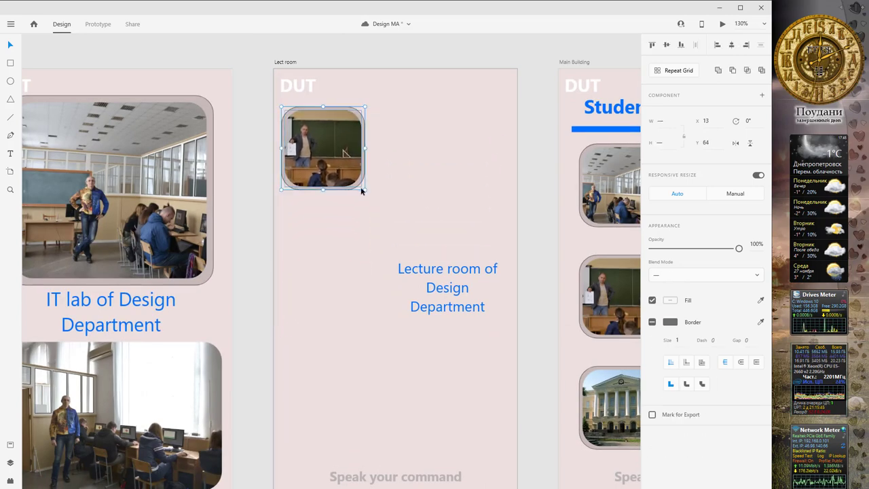